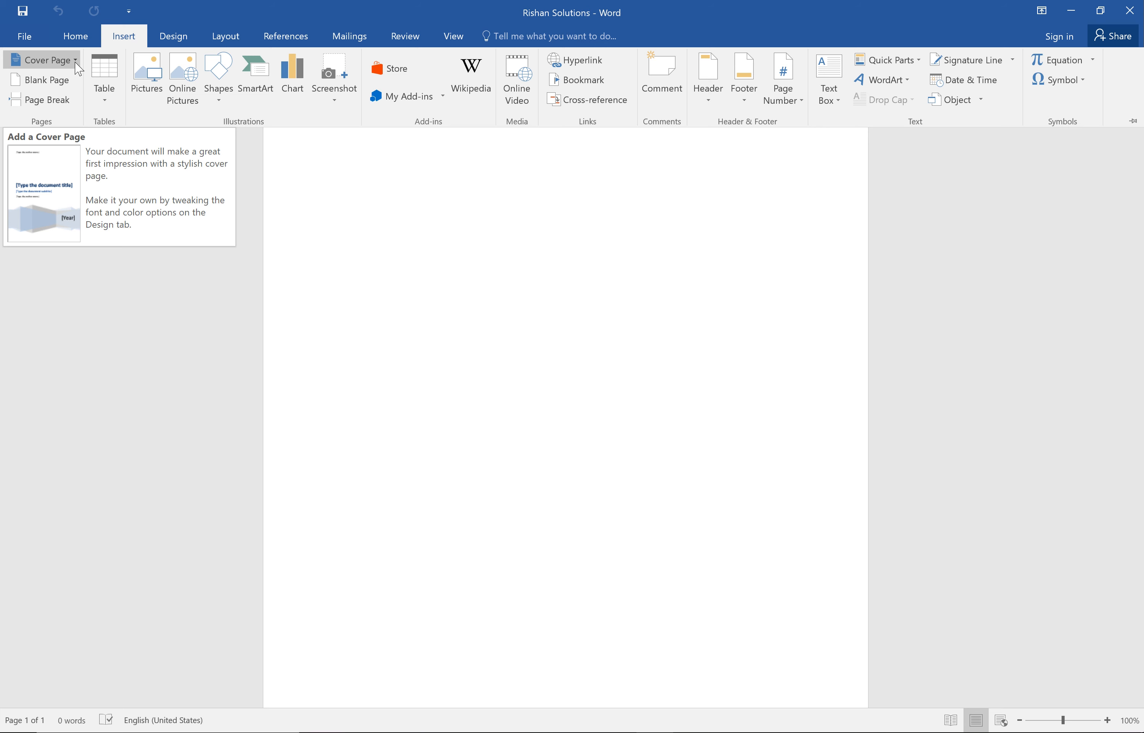
Browse the built-in cover page designs and insert the Filigree cover page.
{"action": "left_click", "coordinate": [76, 65]}
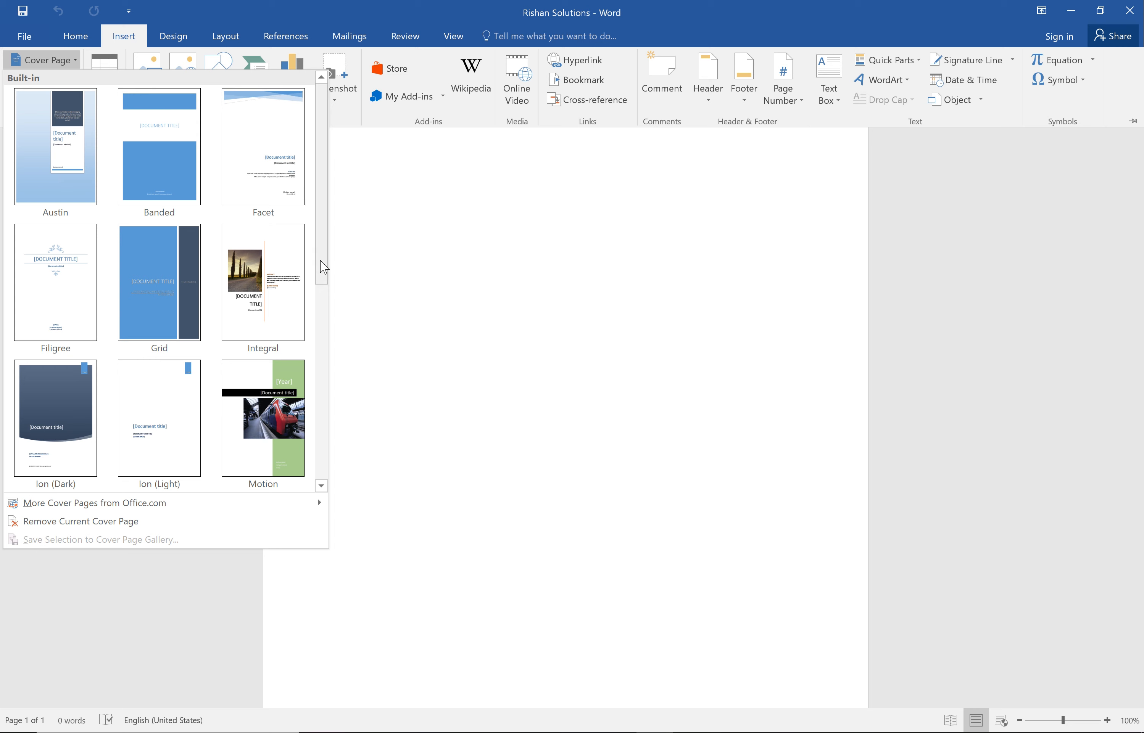
{"action": "left_click_drag", "start_coordinate": [324, 263], "coordinate": [320, 461]}
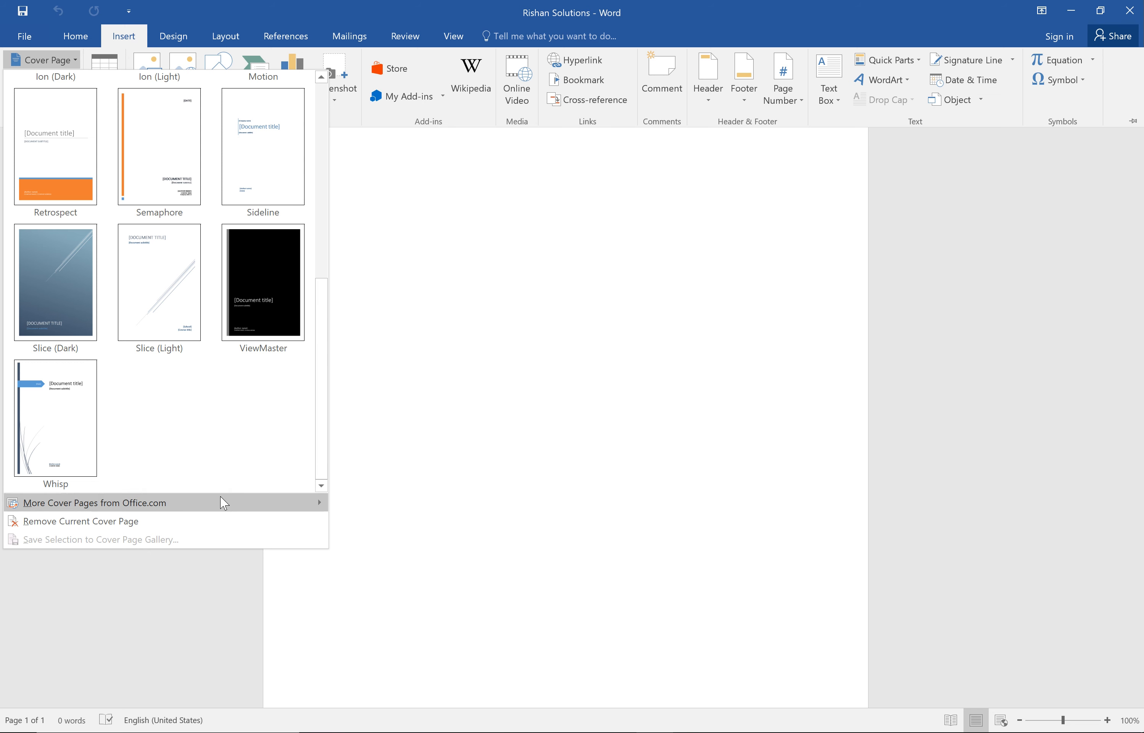
{"action": "mouse_move", "coordinate": [233, 506]}
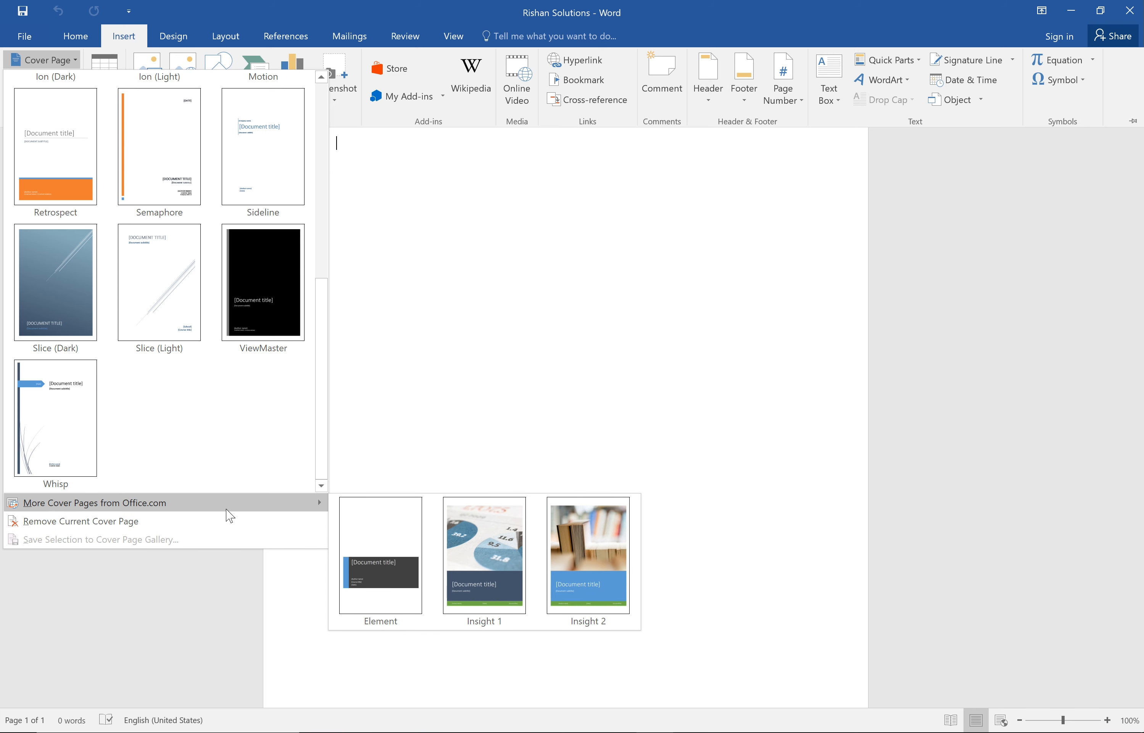
{"action": "left_click_drag", "start_coordinate": [322, 360], "coordinate": [307, 155]}
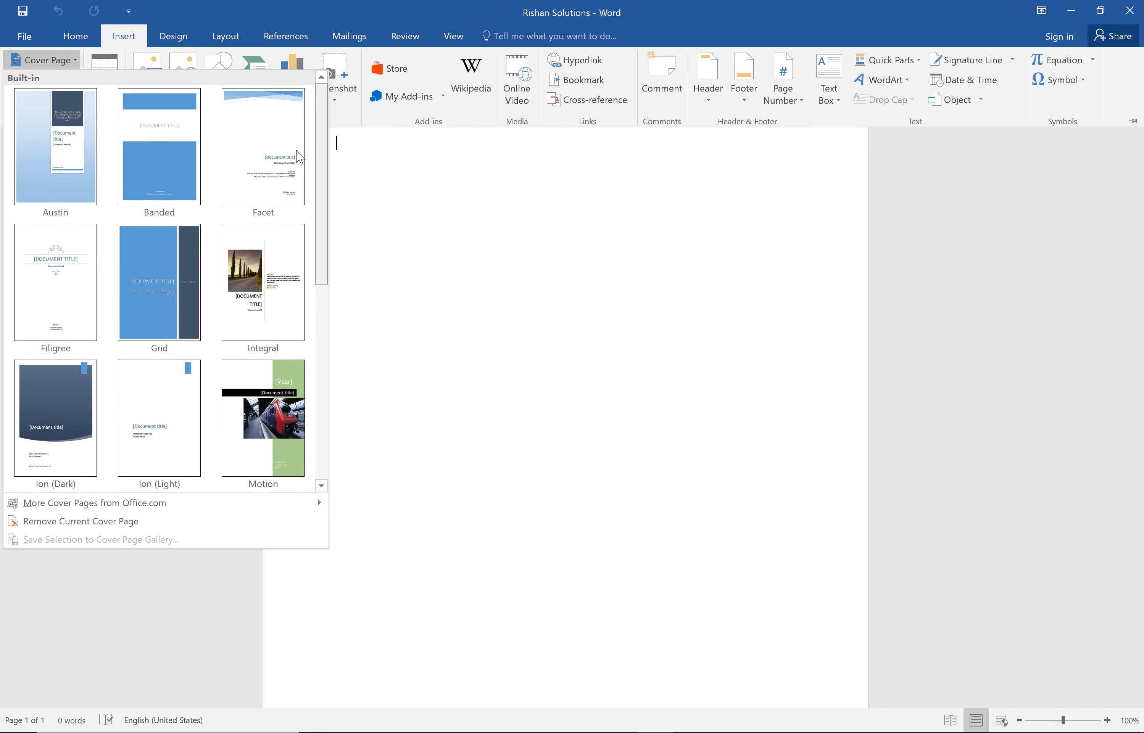
{"action": "left_click", "coordinate": [68, 291]}
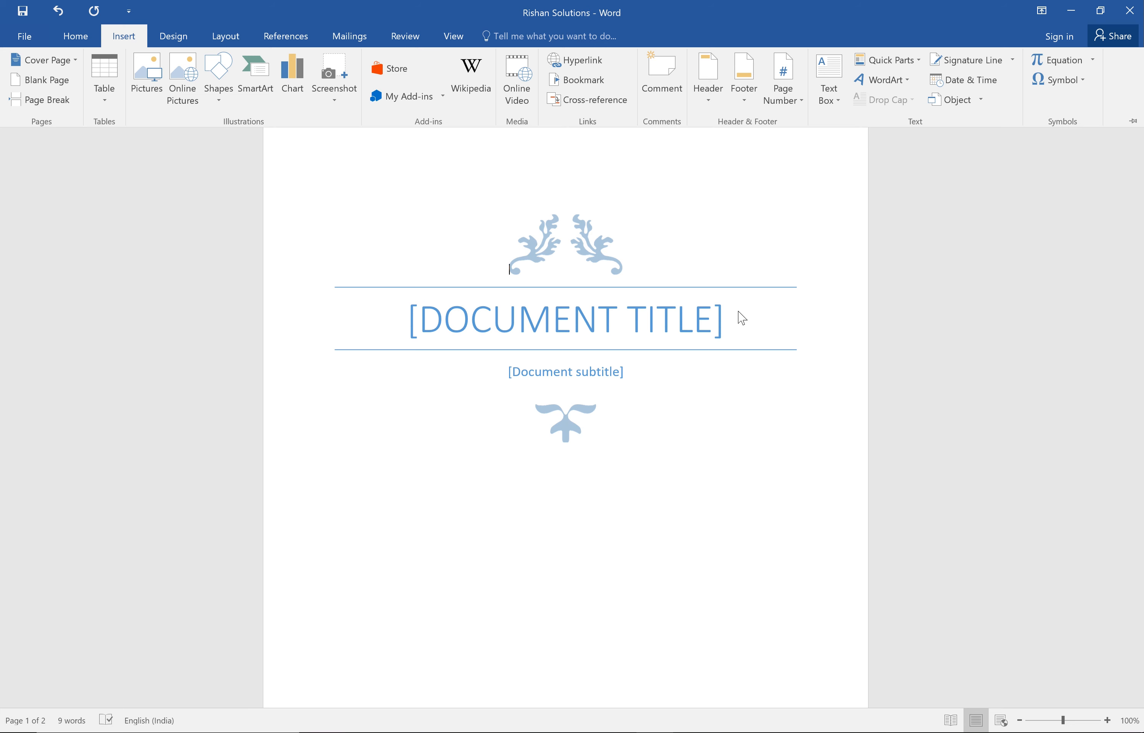
Fill in the cover page's title as "MS OFFICE" and its subtitle as "MS Word".
{"action": "left_click", "coordinate": [718, 323]}
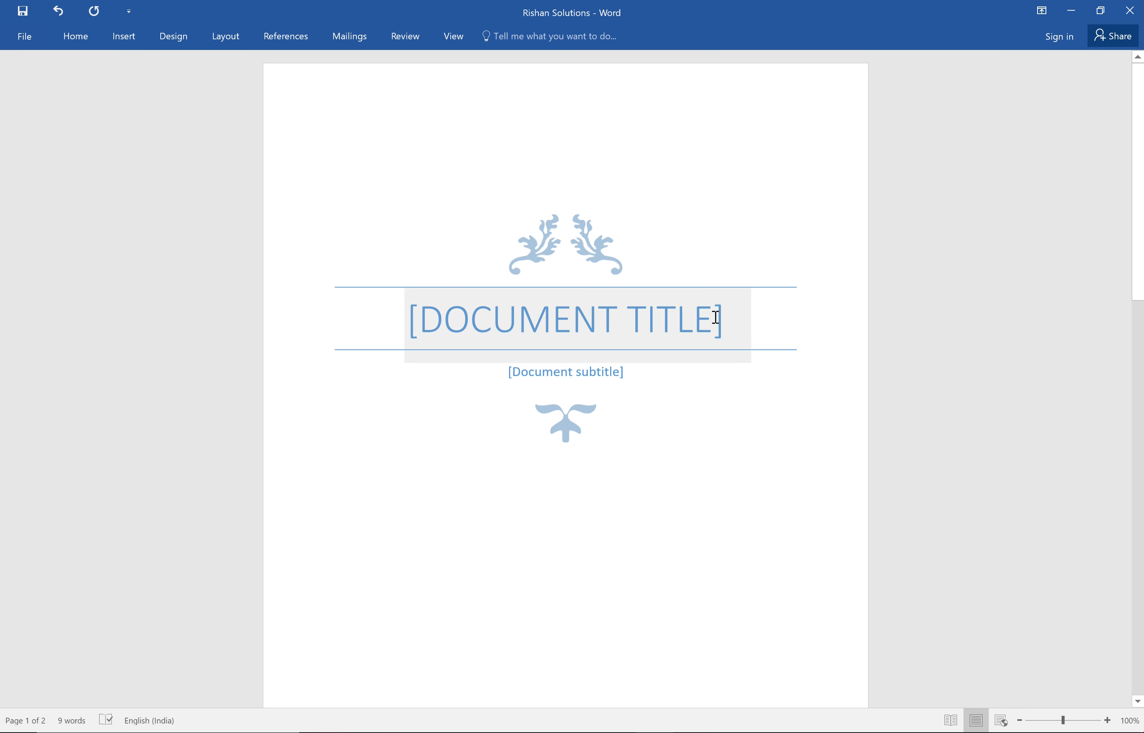
{"action": "left_click", "coordinate": [715, 318]}
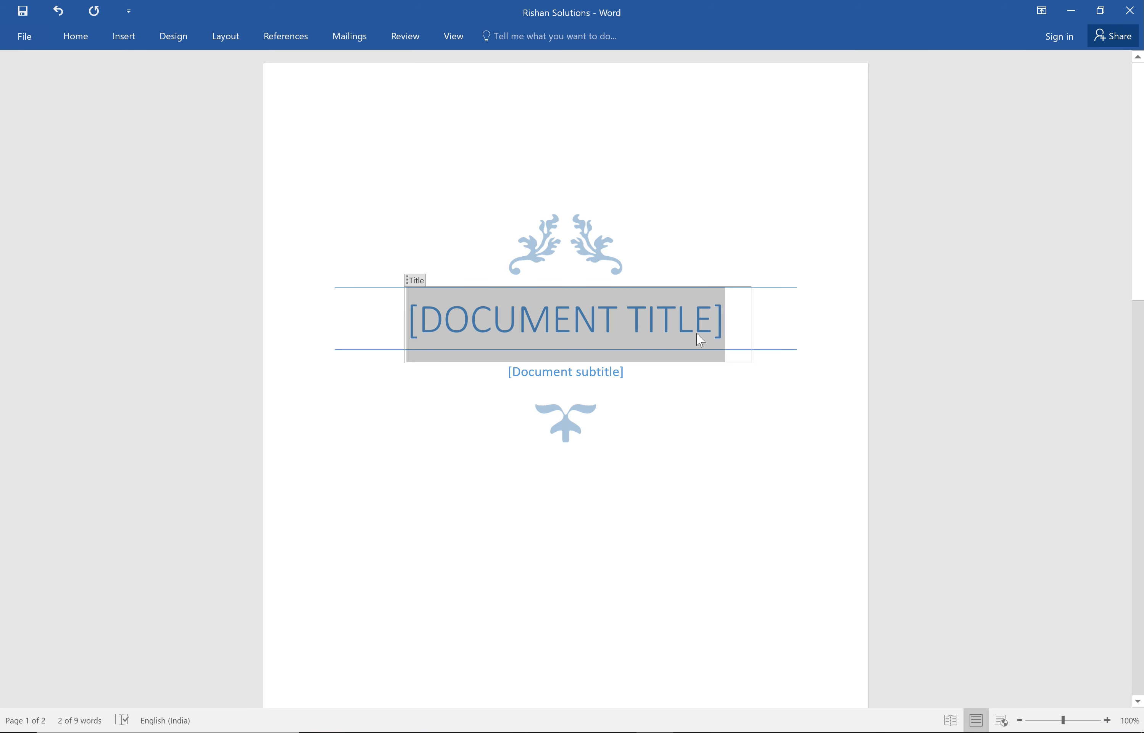
{"action": "type", "text": "MS OFFICE"}
{"action": "left_click", "coordinate": [590, 371]}
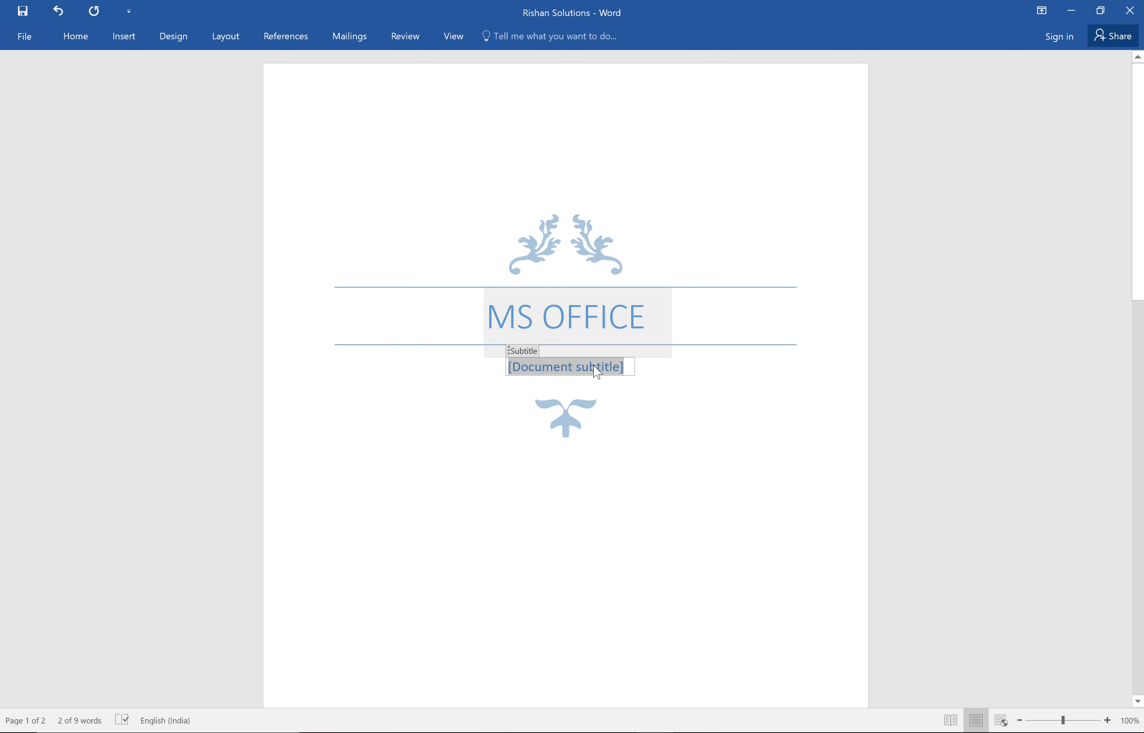
{"action": "type", "text": "MS Word"}
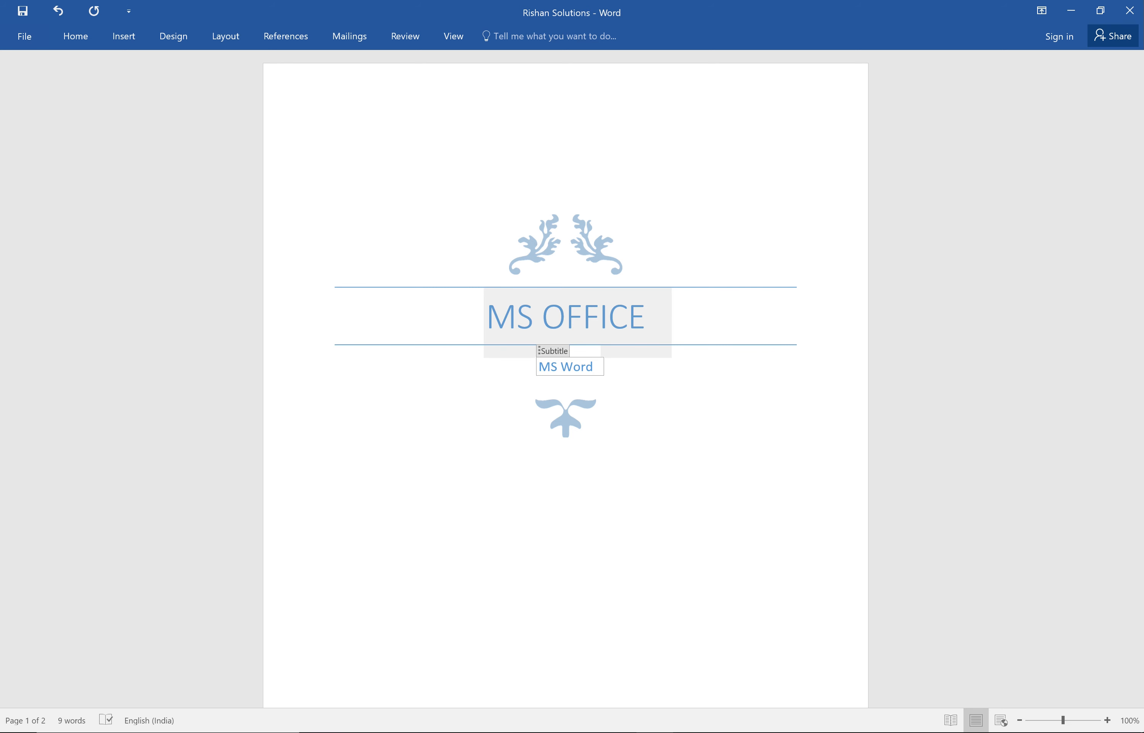
{"action": "left_click", "coordinate": [483, 442]}
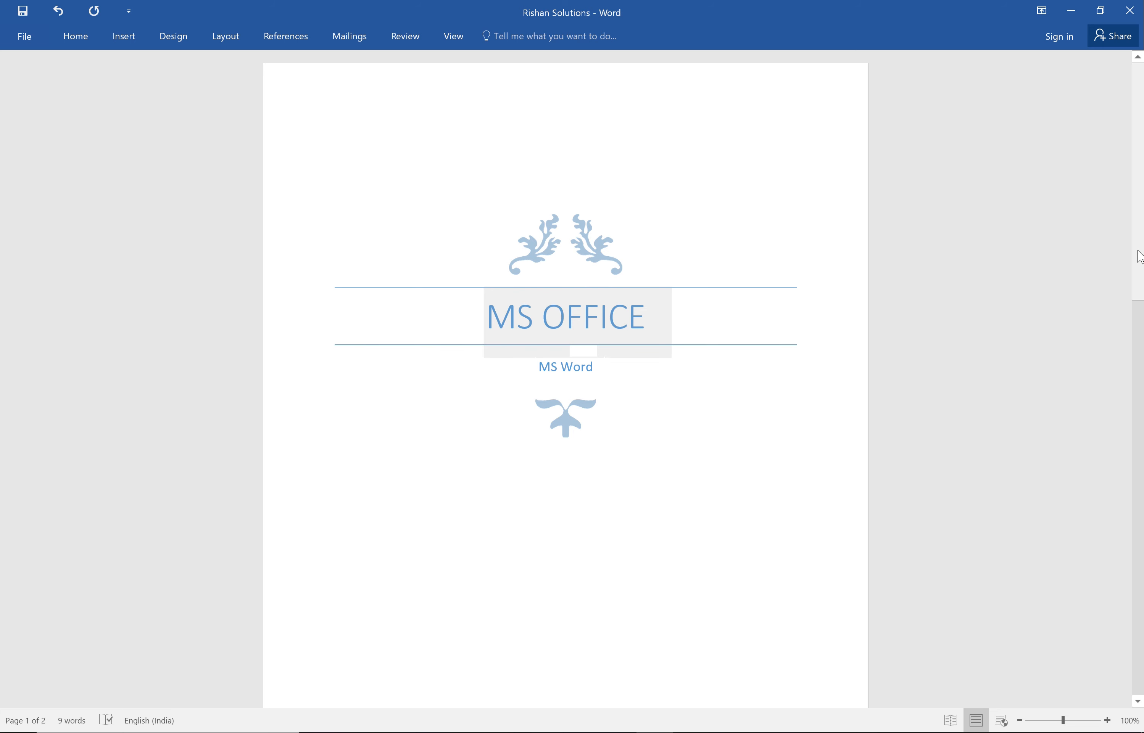
Replace the date placeholder near the foot of the cover page with "23RD MAY 2021".
{"action": "left_click_drag", "start_coordinate": [1133, 286], "coordinate": [1133, 417]}
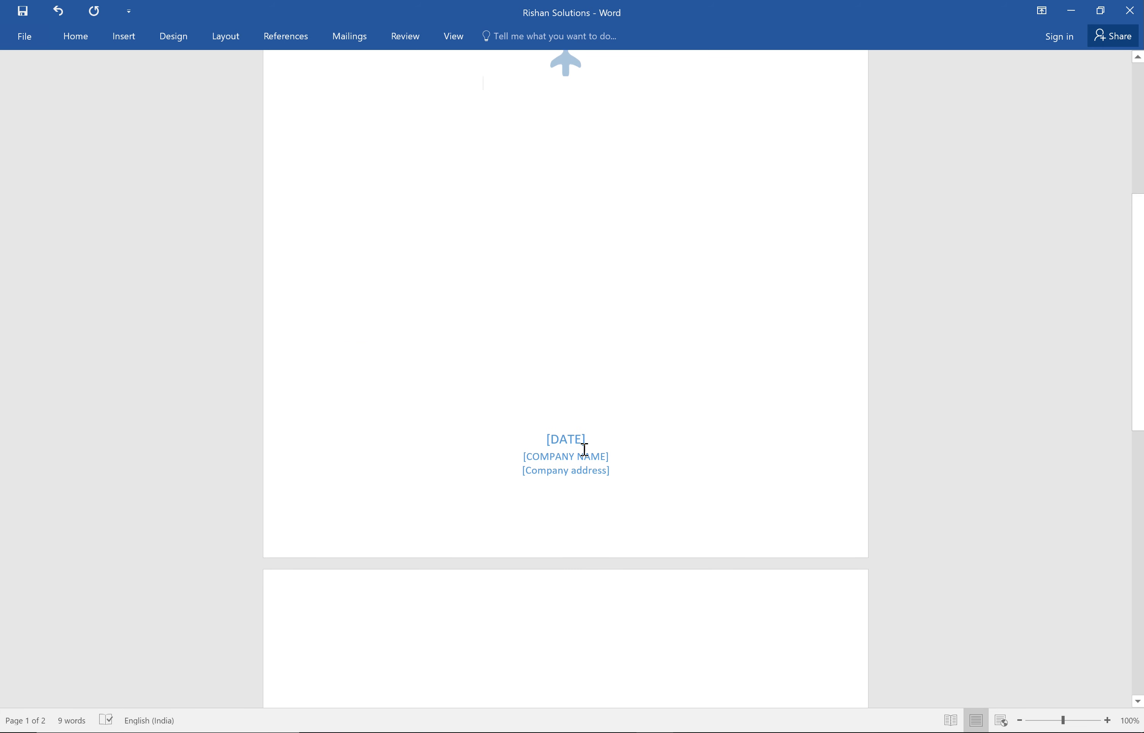
{"action": "left_click", "coordinate": [570, 443]}
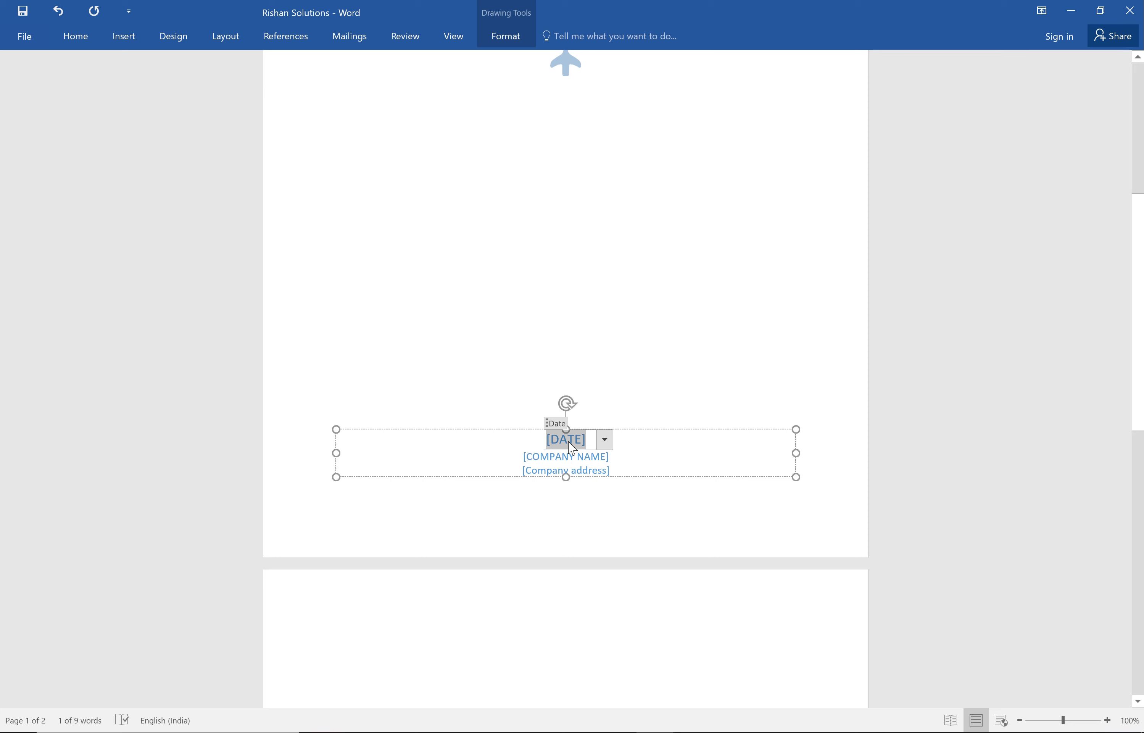
{"action": "type", "text": "23"}
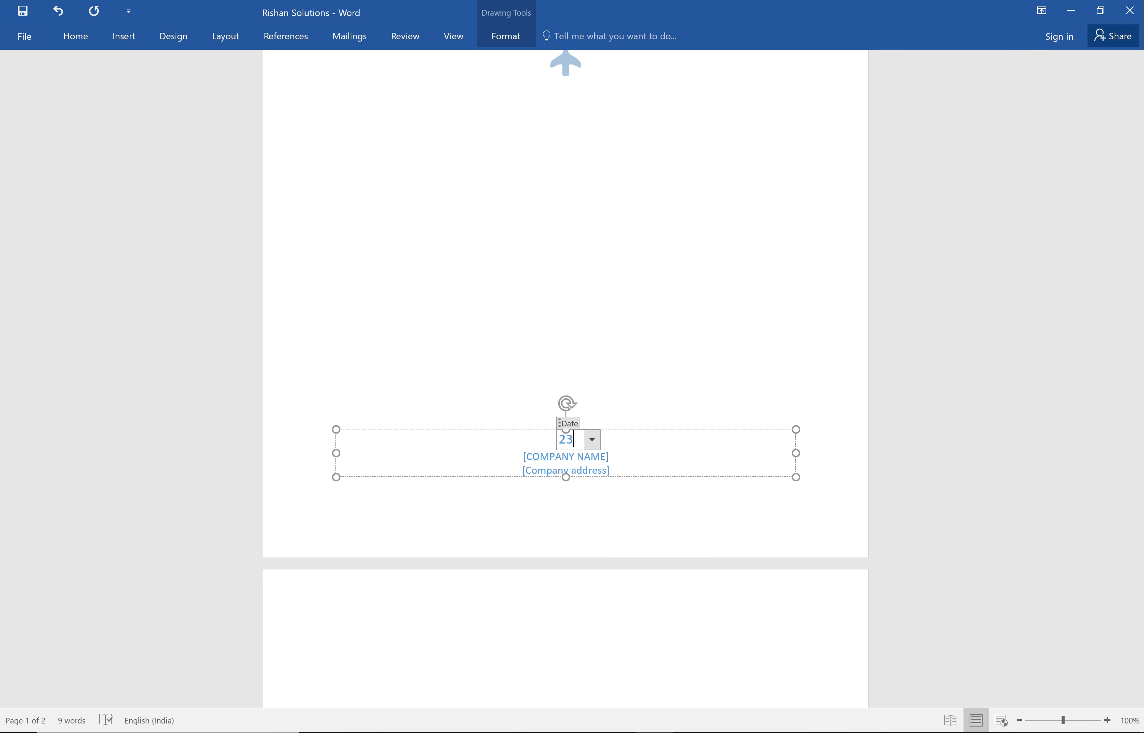
{"action": "type", "text": "RD MAY 2021"}
Enter "RISHAN SOLUTIONS" as the cover page's company name and clear the company address placeholder.
{"action": "left_click", "coordinate": [590, 459]}
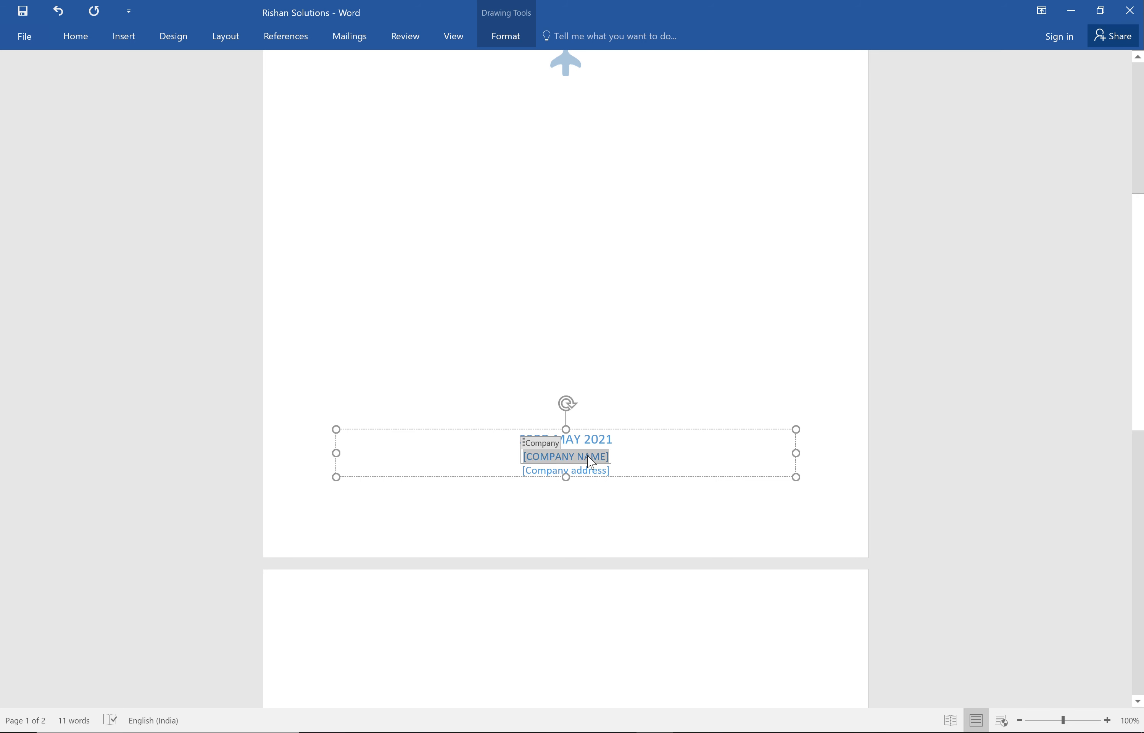
{"action": "type", "text": "RI"}
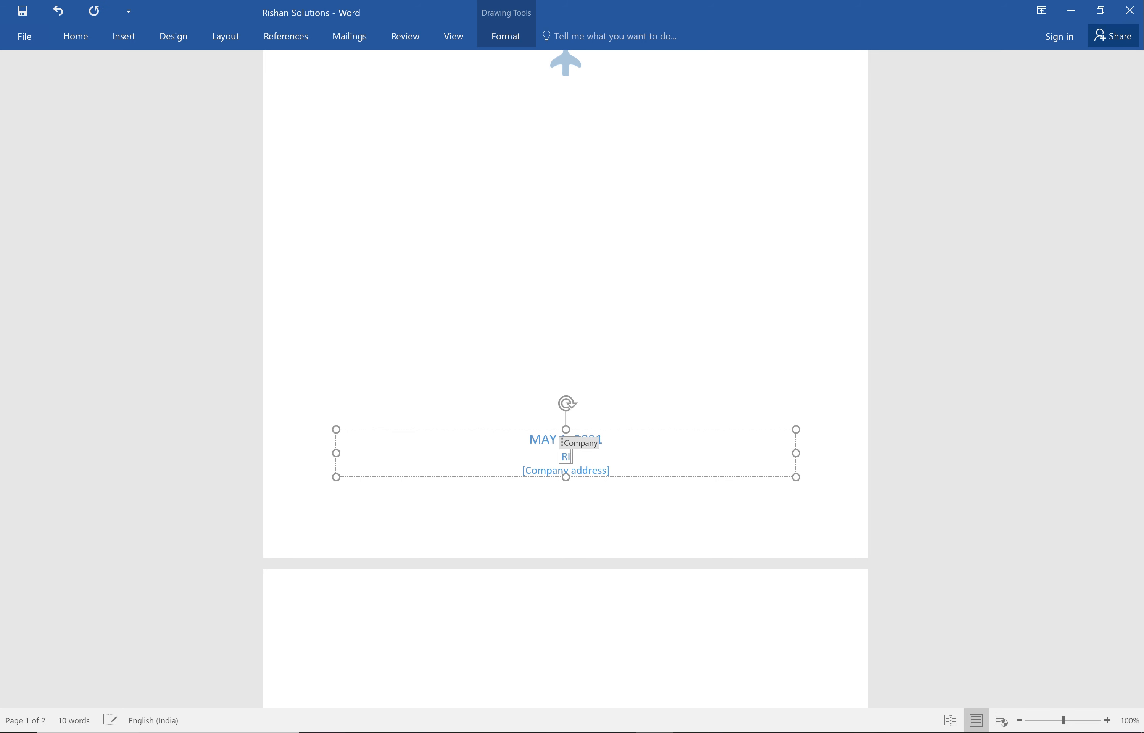
{"action": "type", "text": "SHAN SOLUTIONS"}
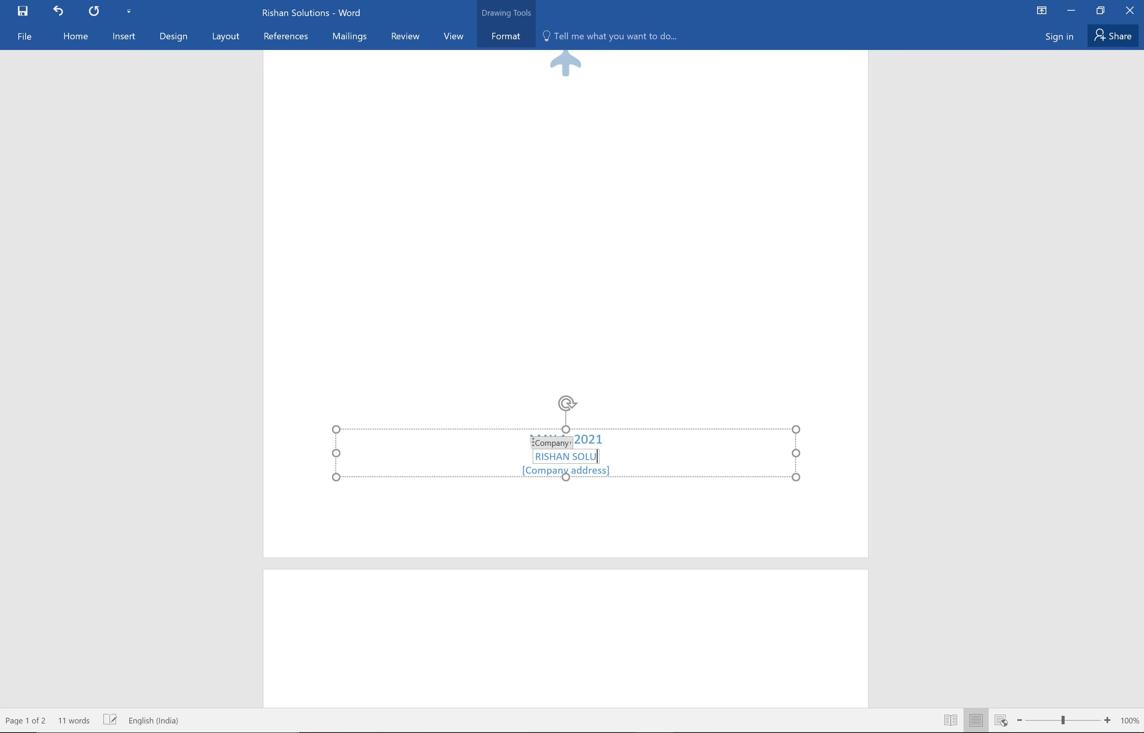
{"action": "left_click", "coordinate": [591, 472]}
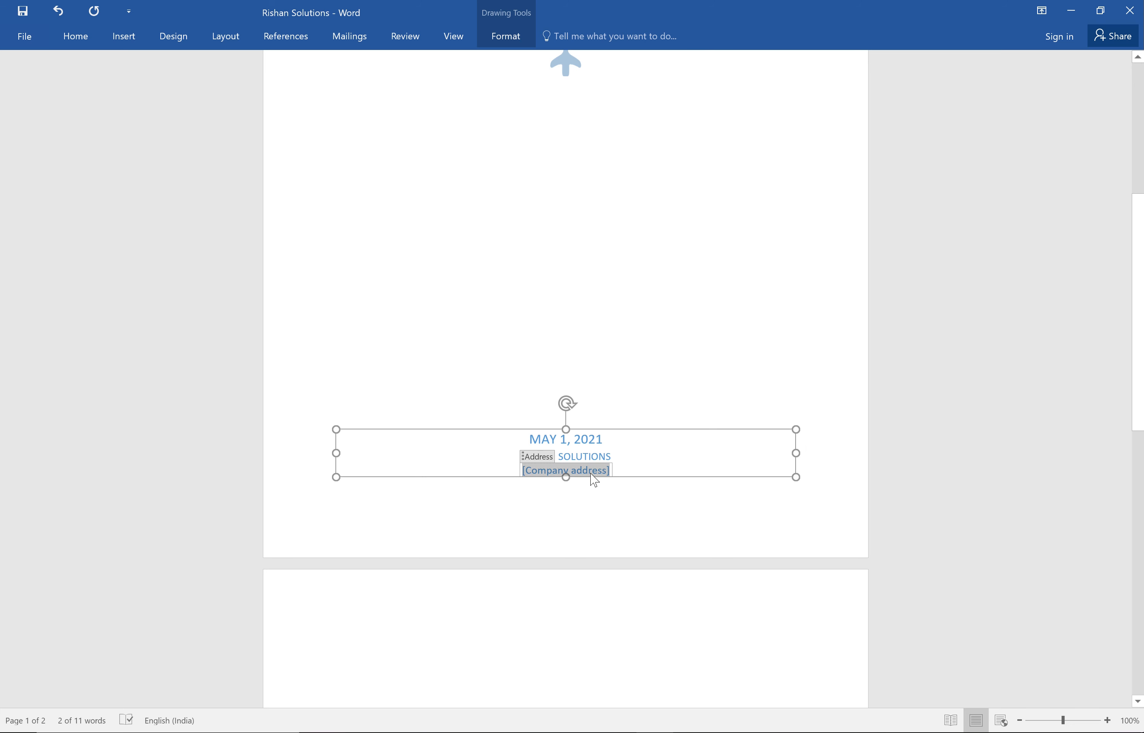
{"action": "key", "text": "BackSpace"}
{"action": "left_click", "coordinate": [742, 322]}
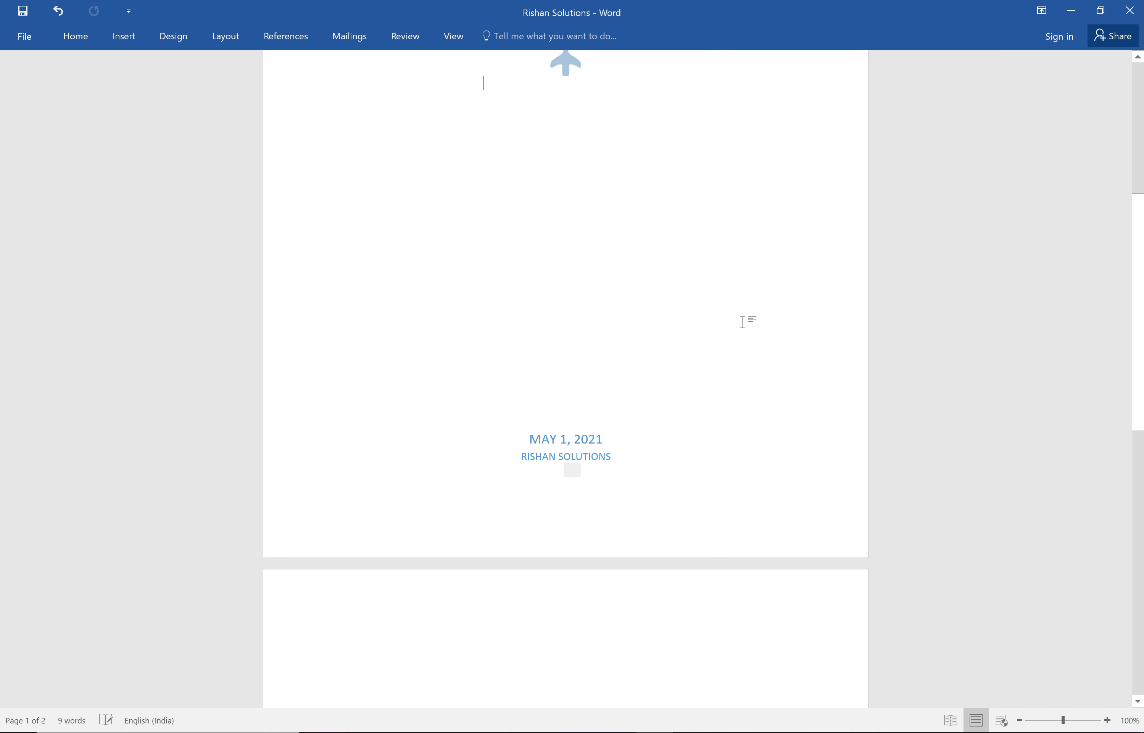
Insert two blank pages starting from the empty page after the cover page.
{"action": "left_click", "coordinate": [403, 636]}
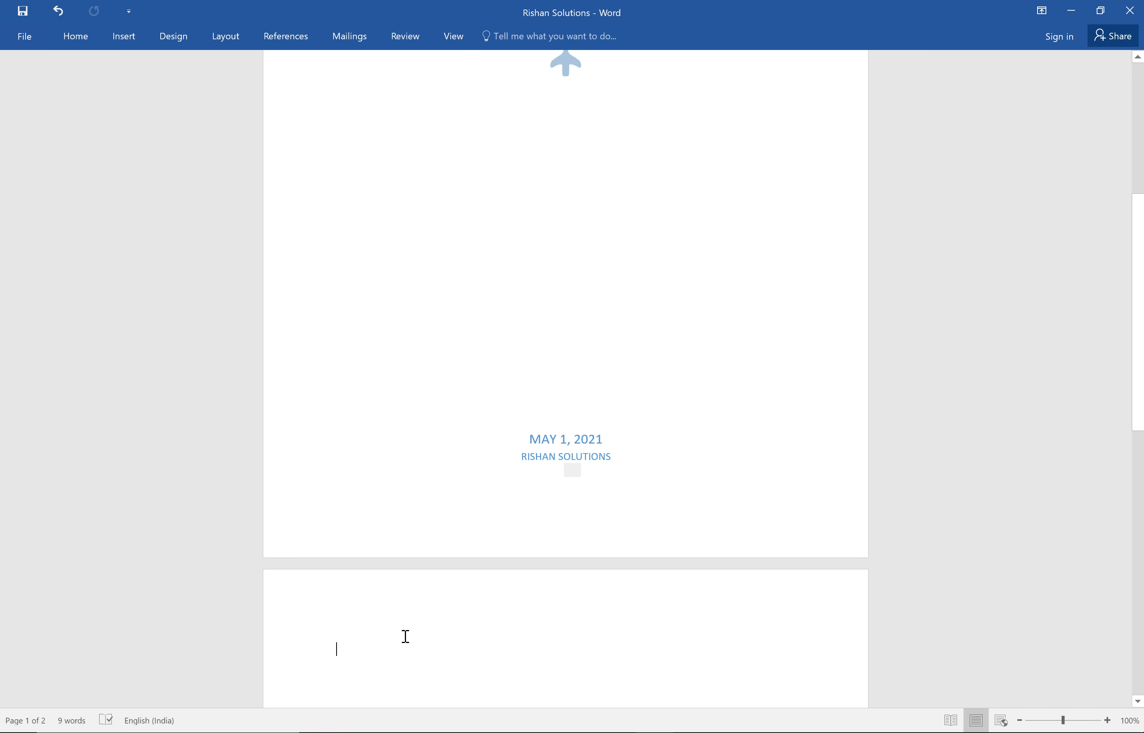
{"action": "left_click", "coordinate": [120, 37]}
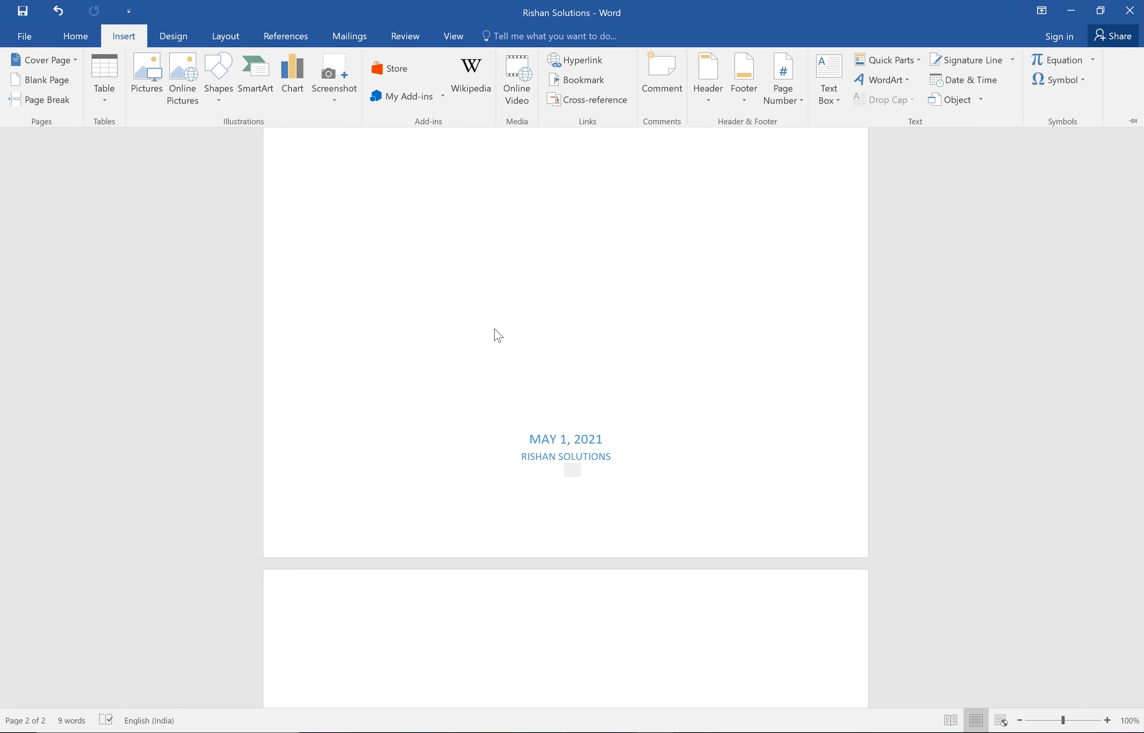
{"action": "left_click", "coordinate": [45, 80]}
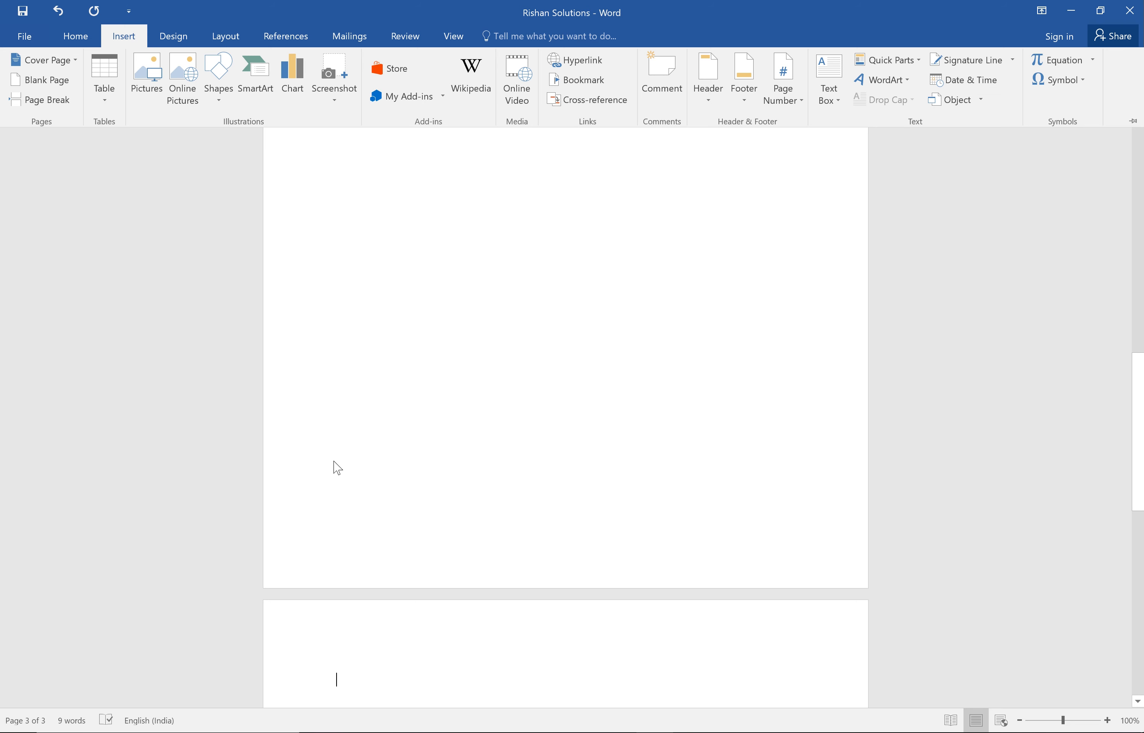
{"action": "left_click", "coordinate": [41, 79]}
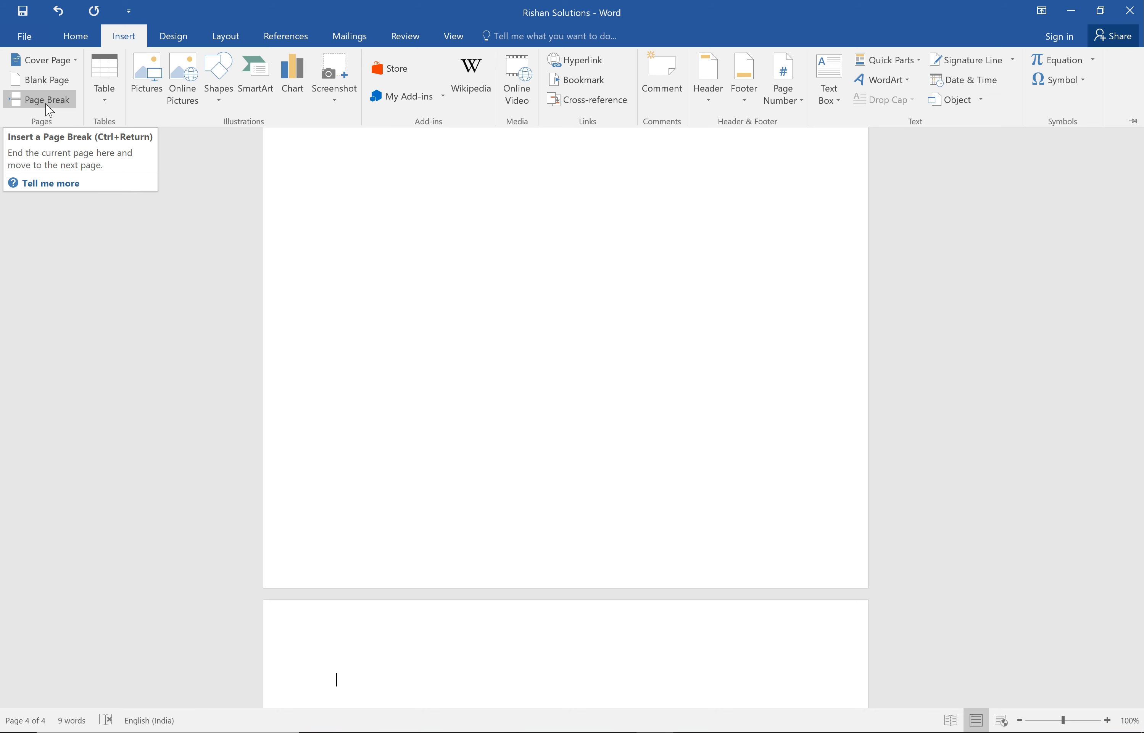
{"action": "key", "text": "ctrl+F1"}
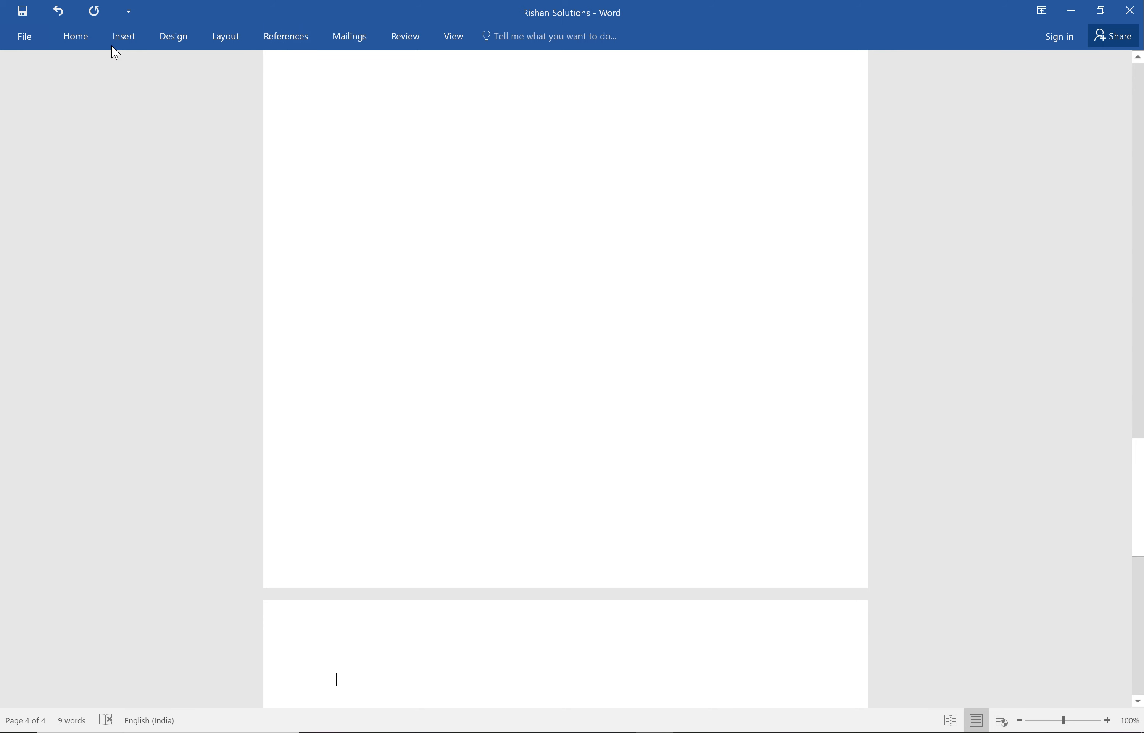
{"action": "left_click", "coordinate": [124, 39]}
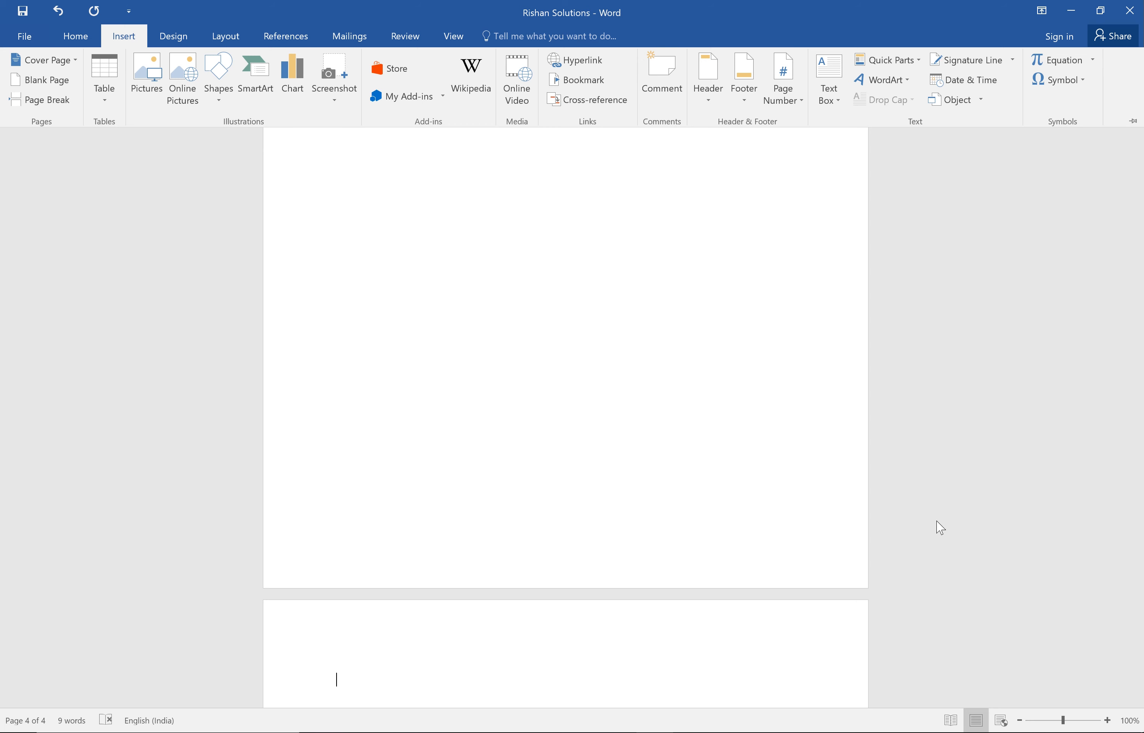
{"action": "key", "text": "Down"}
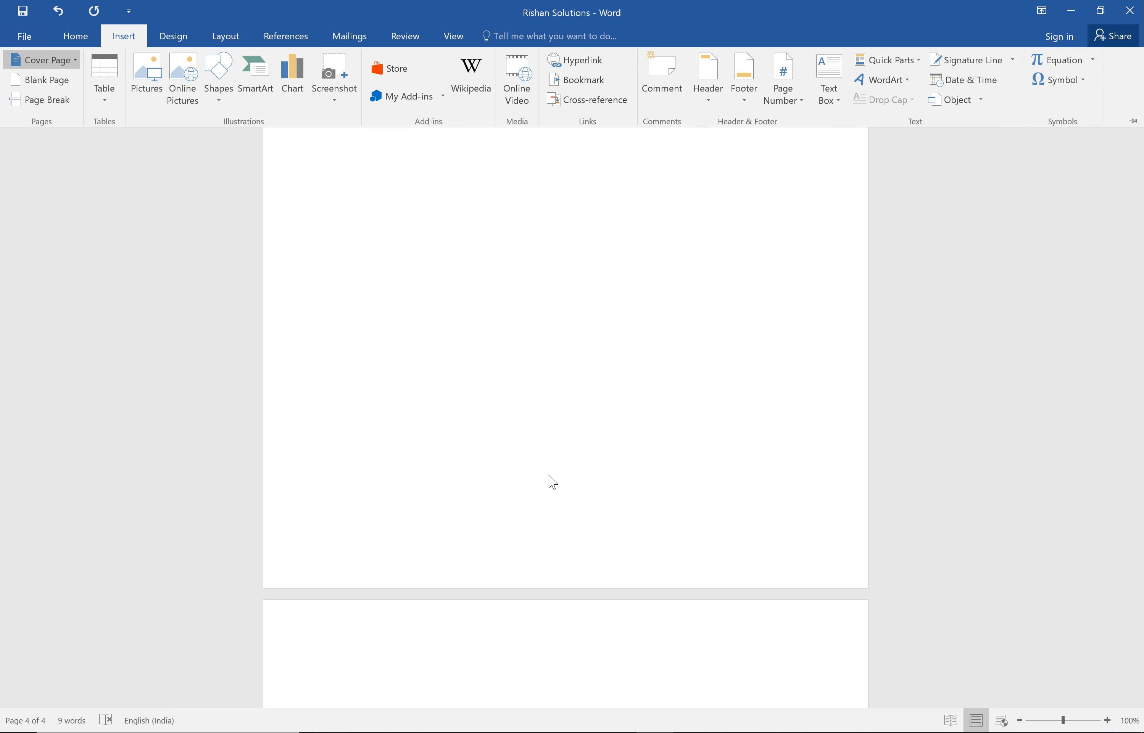
{"action": "key", "text": "ctrl+F1"}
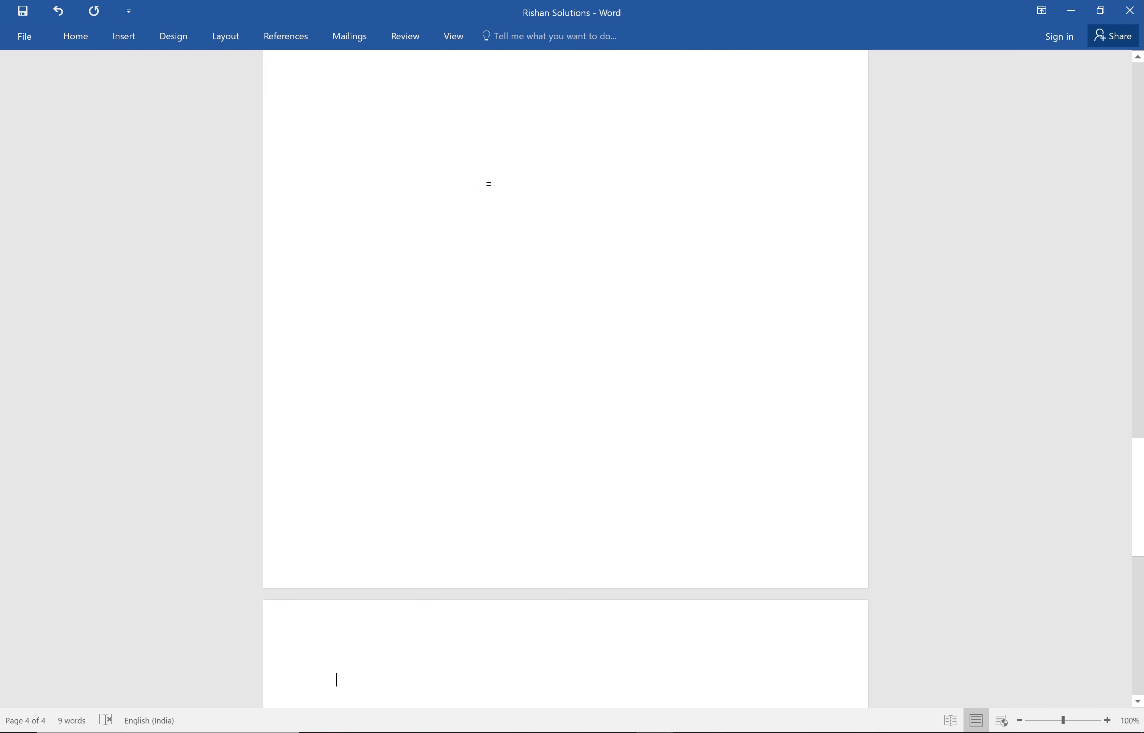
Insert a table of 5 columns and 4 rows on the last page.
{"action": "scroll", "coordinate": [480, 186], "scroll_direction": "up", "scroll_amount": 3}
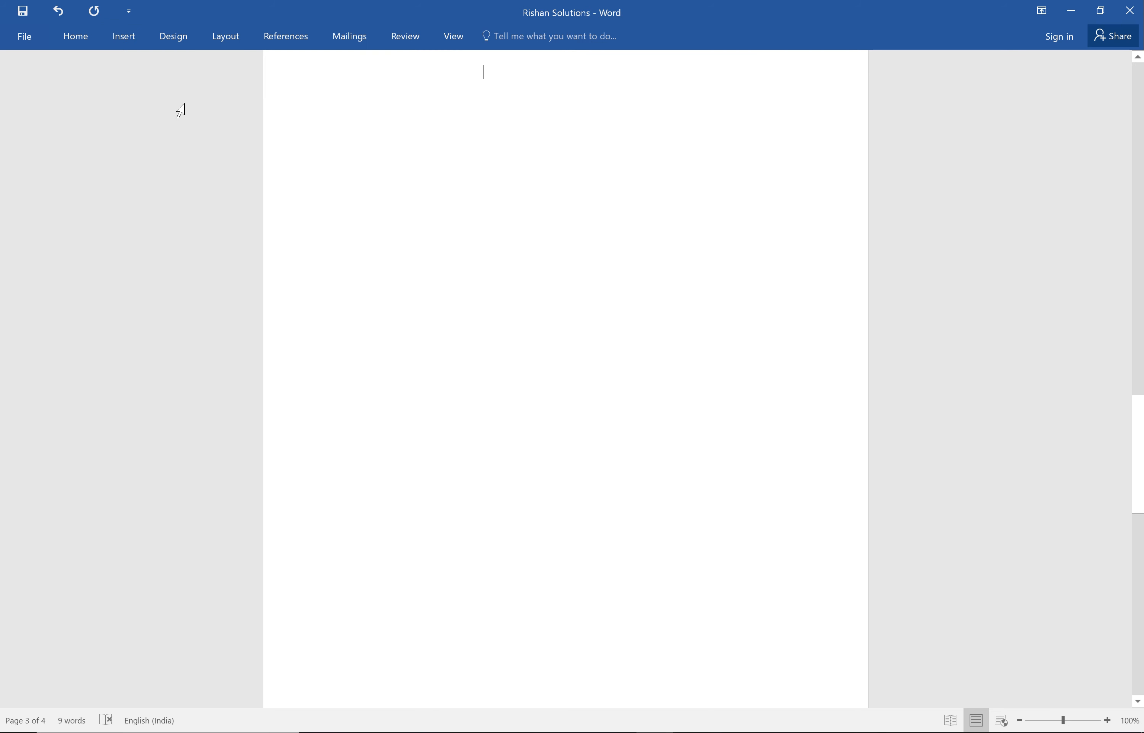
{"action": "left_click", "coordinate": [126, 34]}
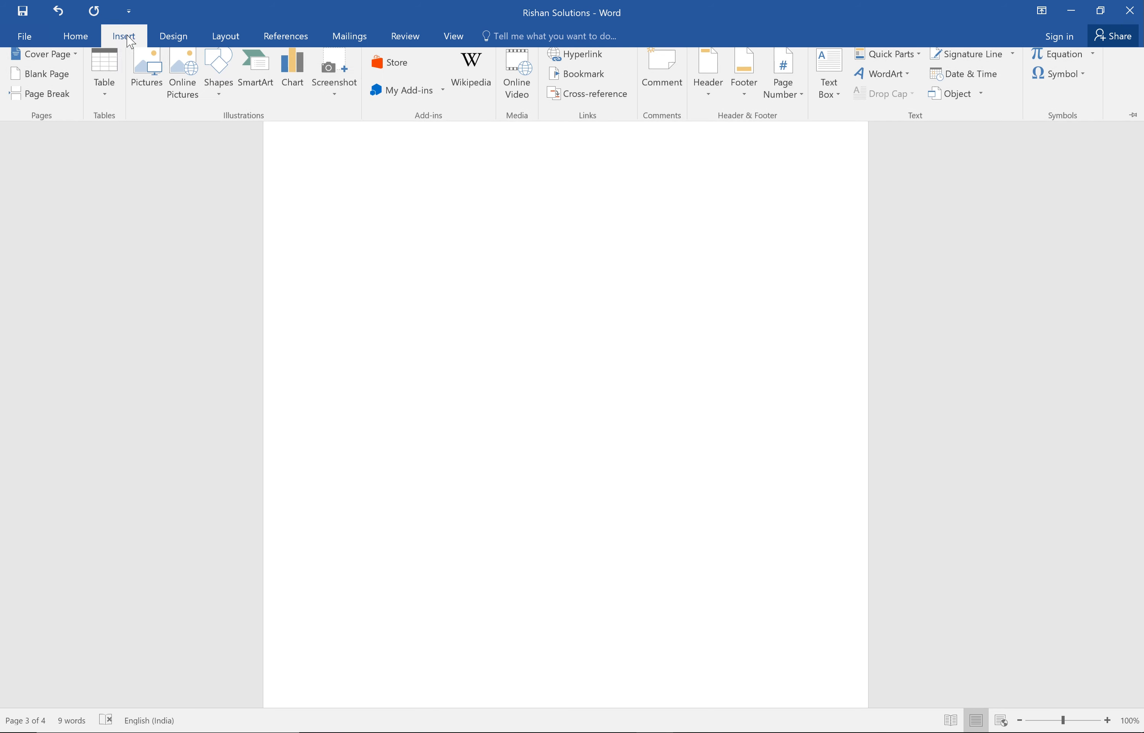
{"action": "left_click", "coordinate": [110, 107]}
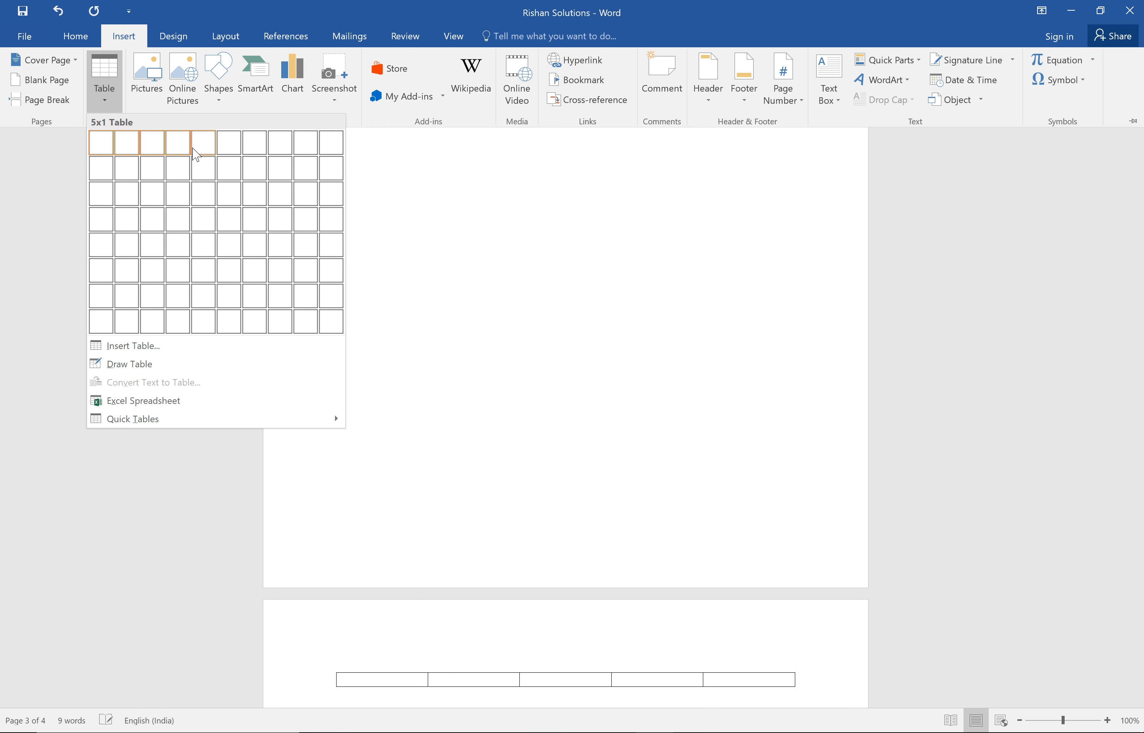
{"action": "left_click", "coordinate": [214, 223]}
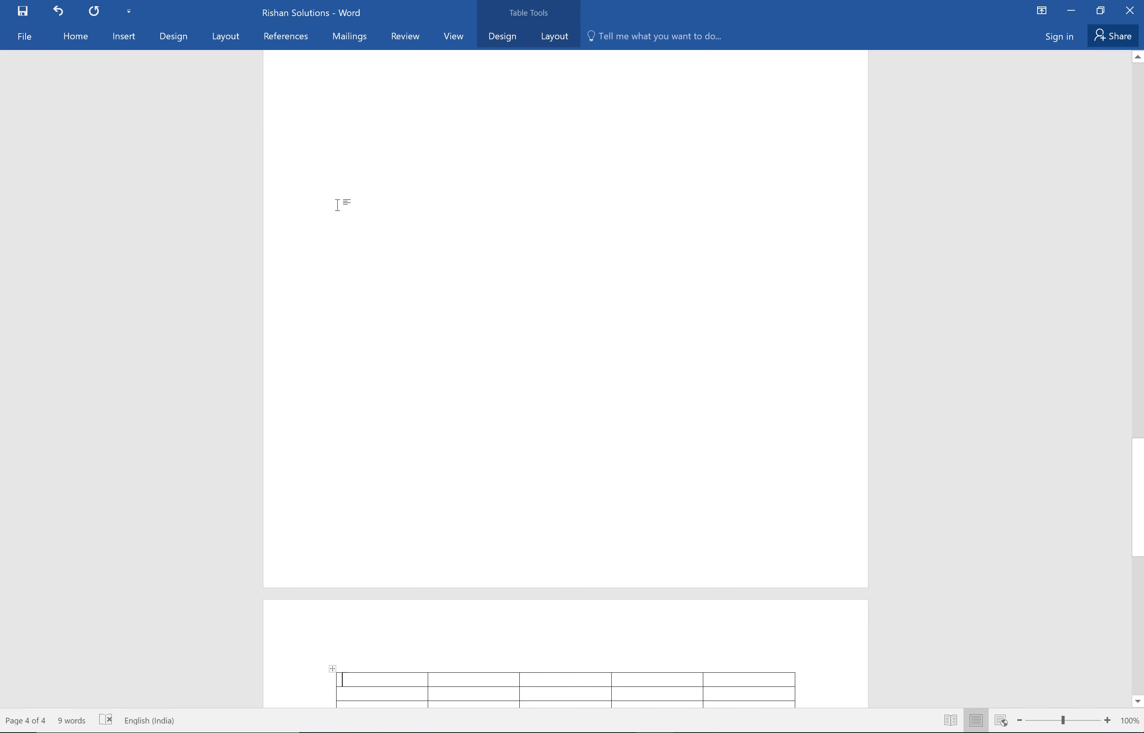
Insert a table with 30 columns and several dozen rows below the 5-column table, using the custom Insert Table settings.
{"action": "left_click_drag", "start_coordinate": [1136, 504], "coordinate": [1133, 559]}
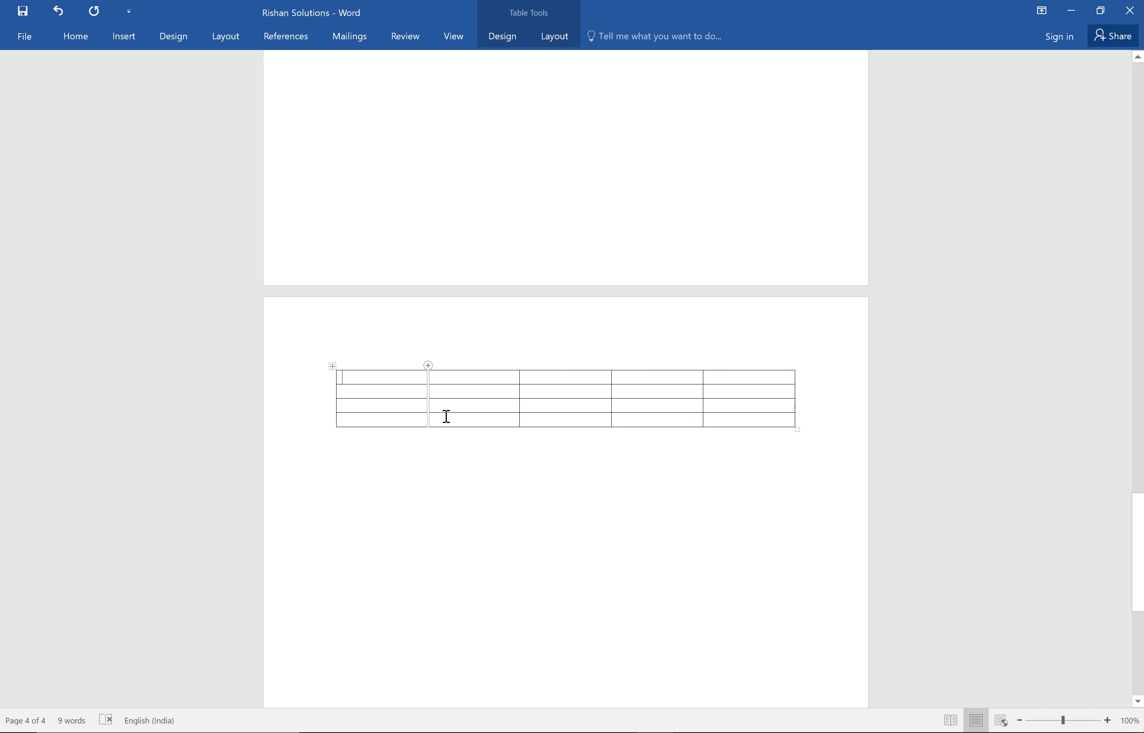
{"action": "left_click", "coordinate": [357, 507]}
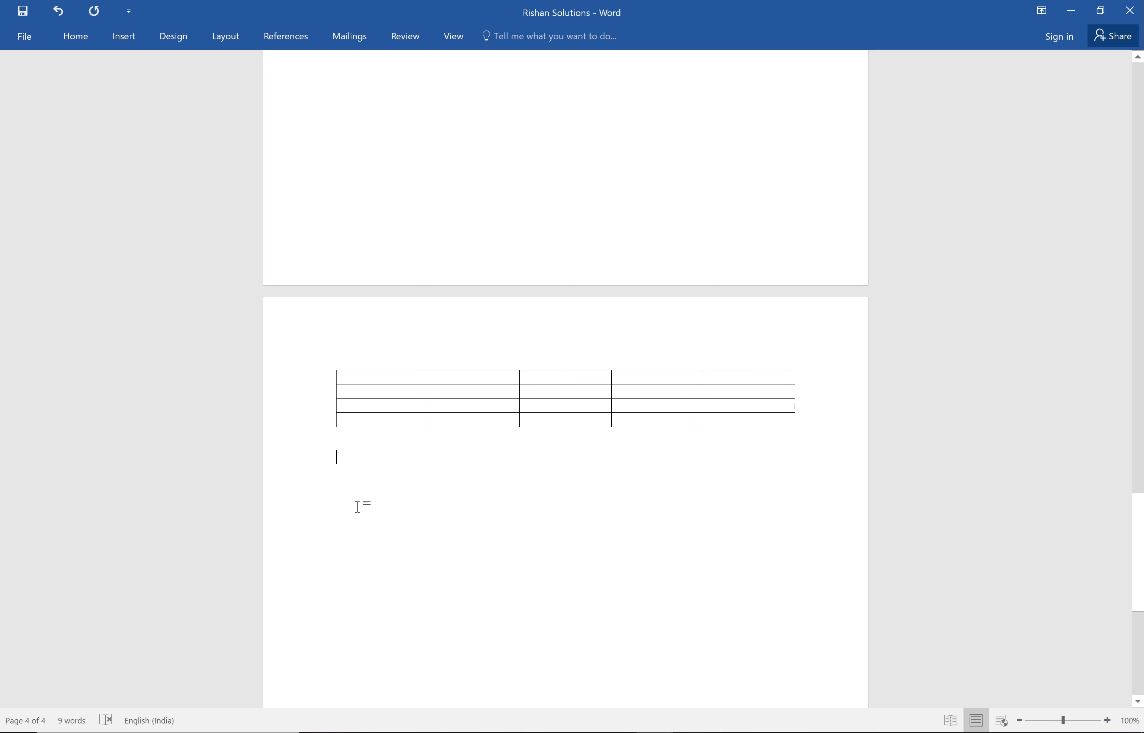
{"action": "left_click", "coordinate": [121, 37]}
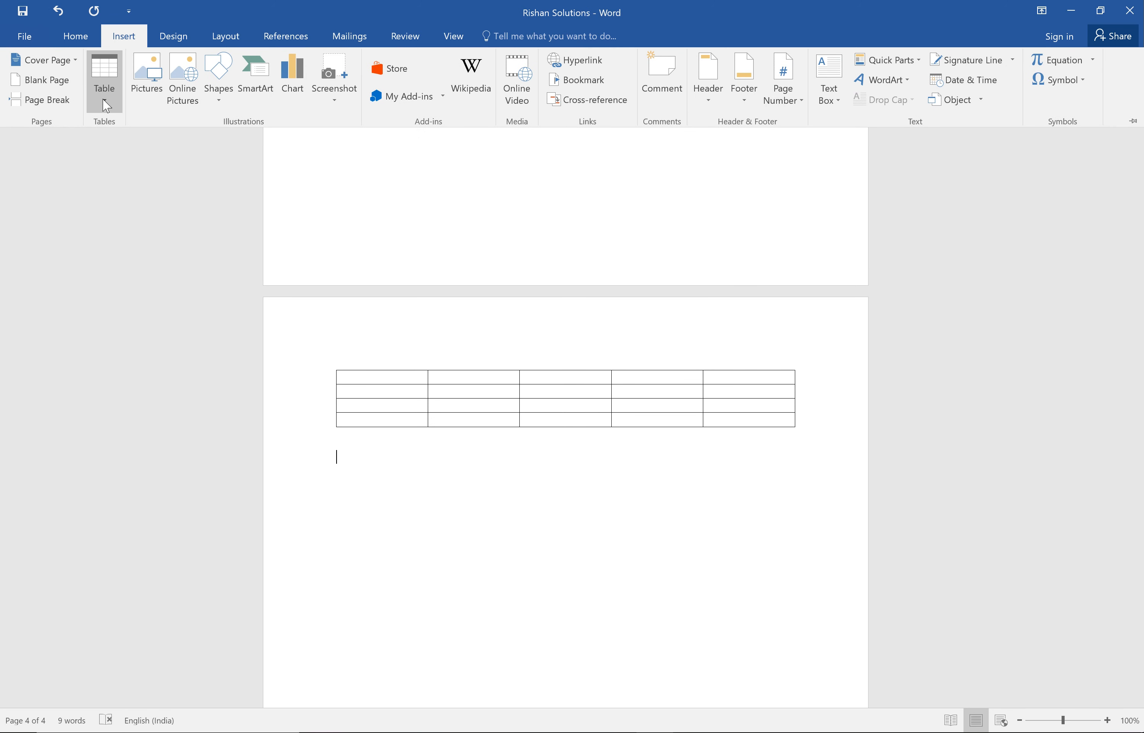
{"action": "left_click", "coordinate": [106, 105]}
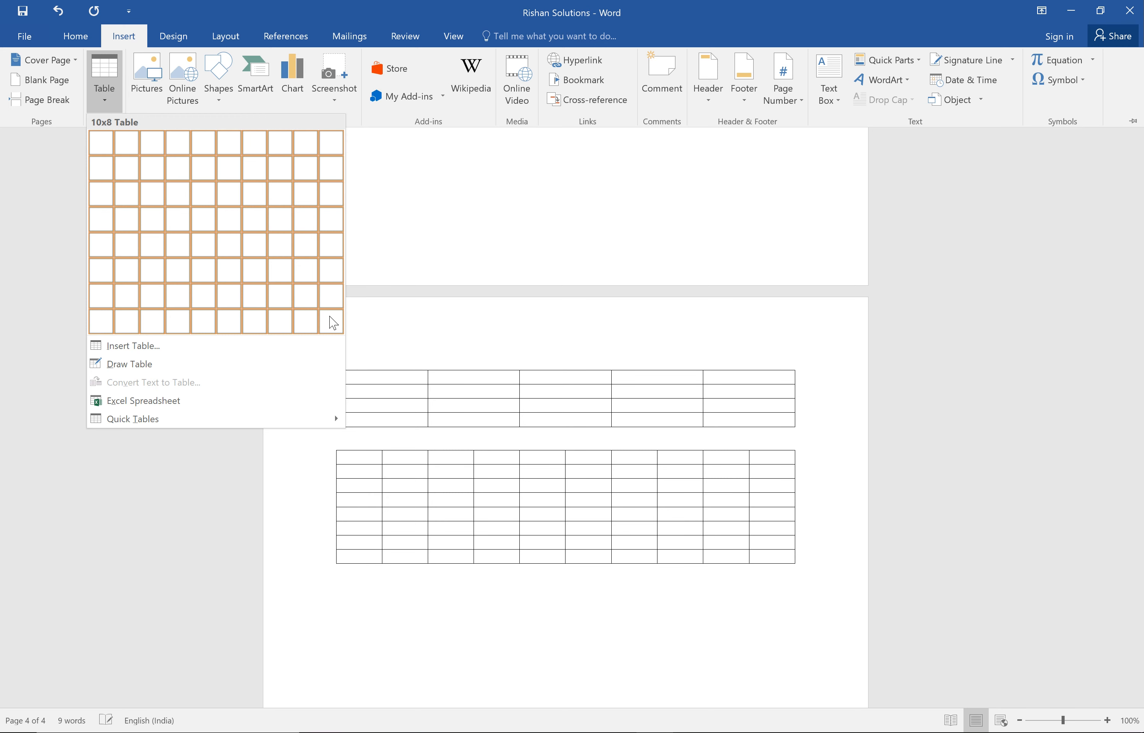
{"action": "left_click", "coordinate": [151, 351]}
{"action": "left_click", "coordinate": [606, 298]}
{"action": "key", "text": "BackSpace"}
{"action": "type", "text": "30"}
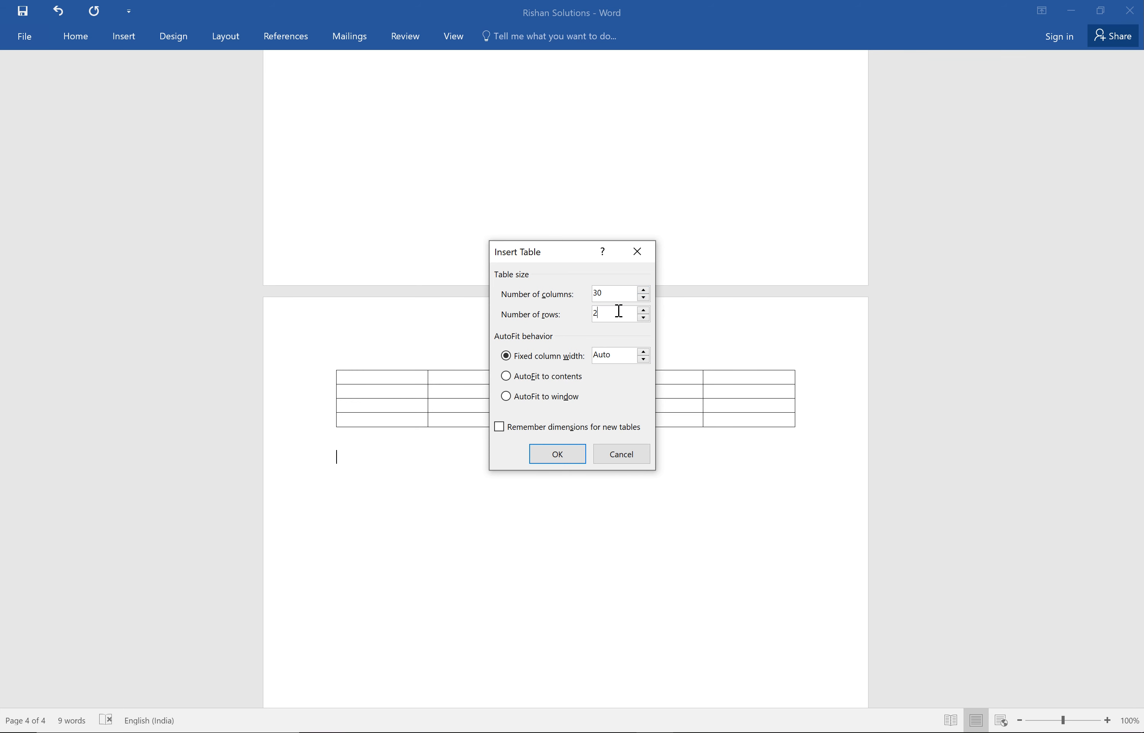
{"action": "key", "text": "BackSpace"}
{"action": "type", "text": "50"}
{"action": "left_click", "coordinate": [566, 454]}
Delete the entire large 30-column table below the 5-column table.
{"action": "mouse_move", "coordinate": [1135, 509]}
{"action": "left_mouse_down"}
{"action": "mouse_move", "coordinate": [1132, 544]}
{"action": "mouse_move", "coordinate": [1121, 520]}
{"action": "left_mouse_up"}
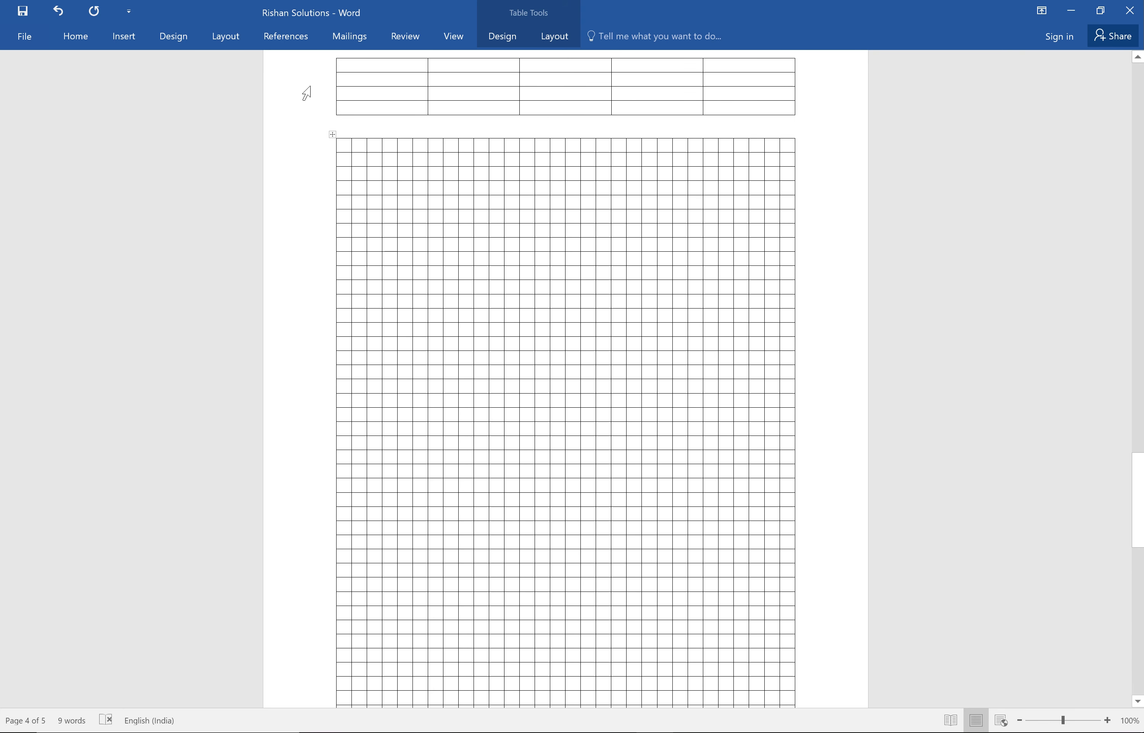
{"action": "left_click", "coordinate": [333, 135]}
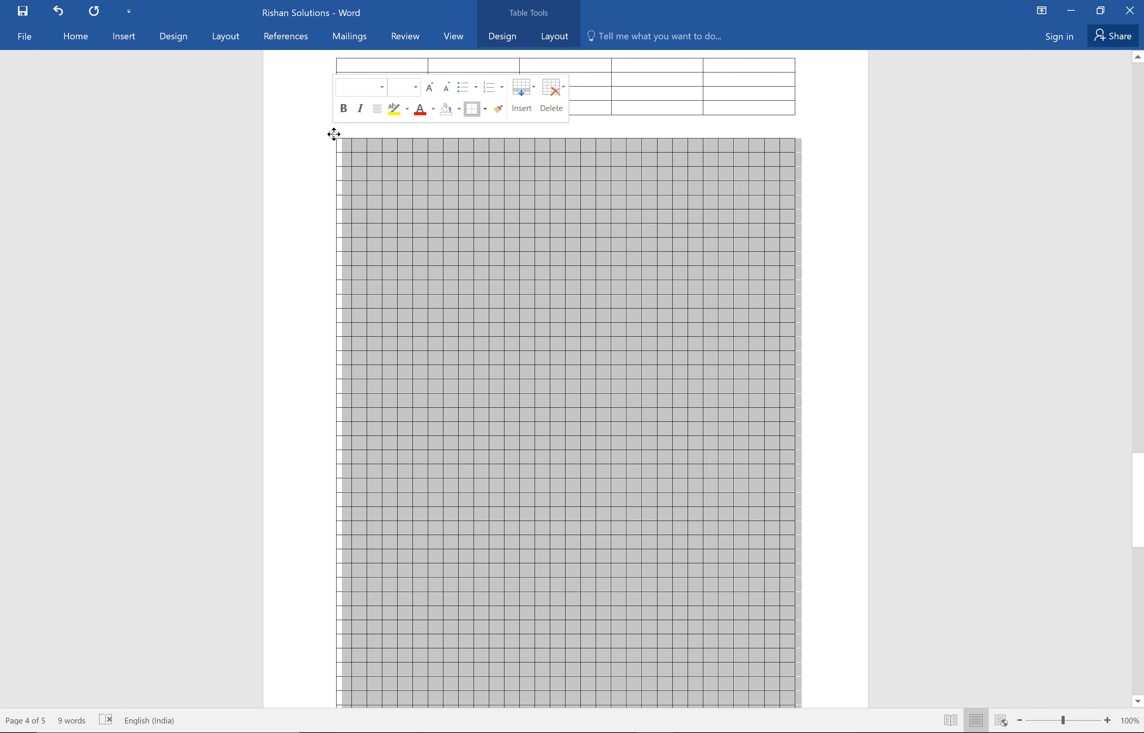
{"action": "left_click", "coordinate": [334, 134]}
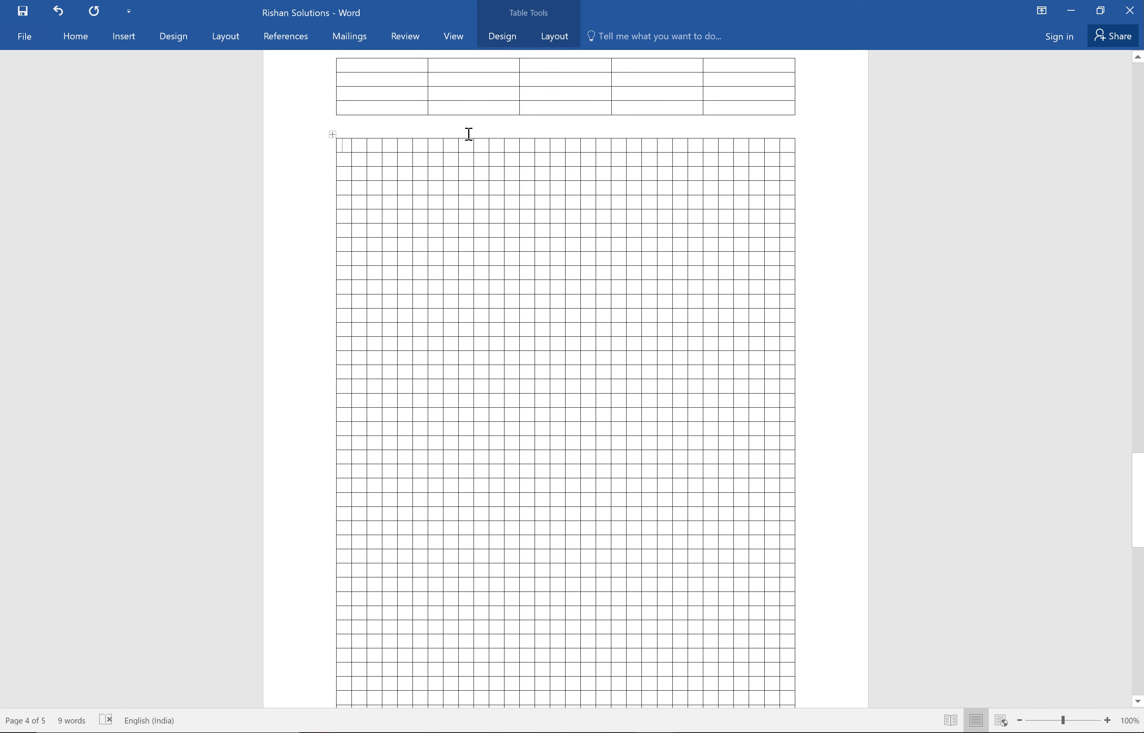
{"action": "left_click", "coordinate": [696, 244]}
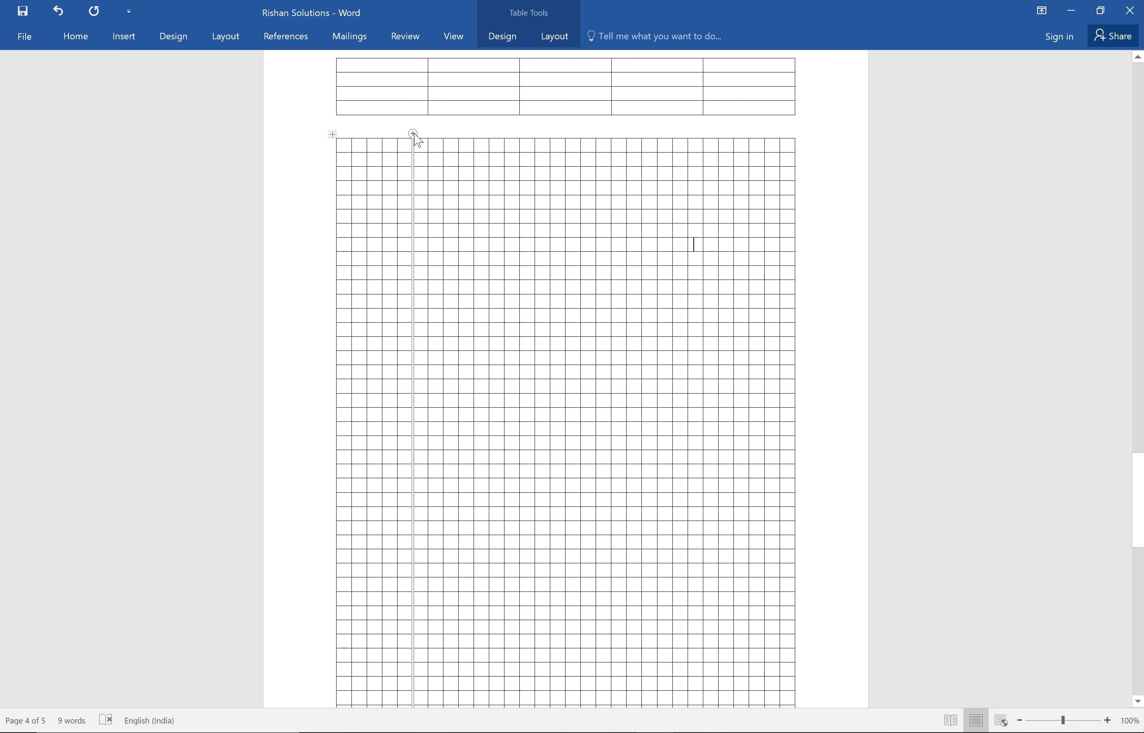
{"action": "left_click", "coordinate": [417, 135]}
{"action": "left_click", "coordinate": [332, 136]}
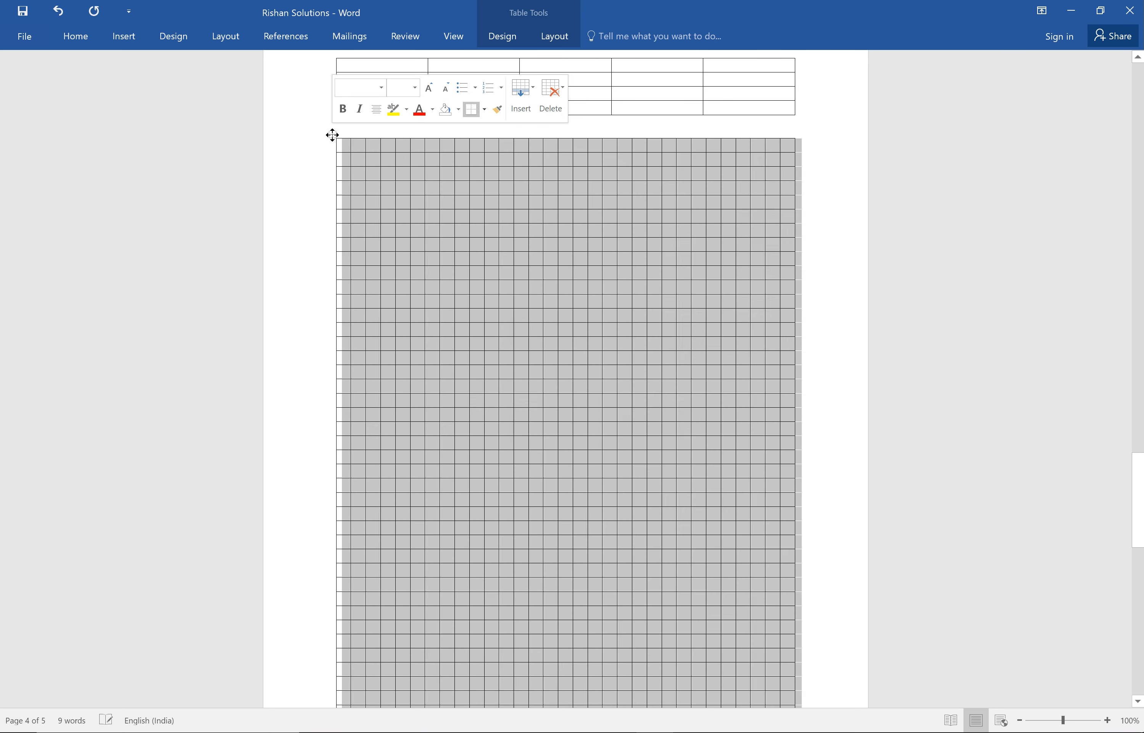
{"action": "key", "text": "Delete"}
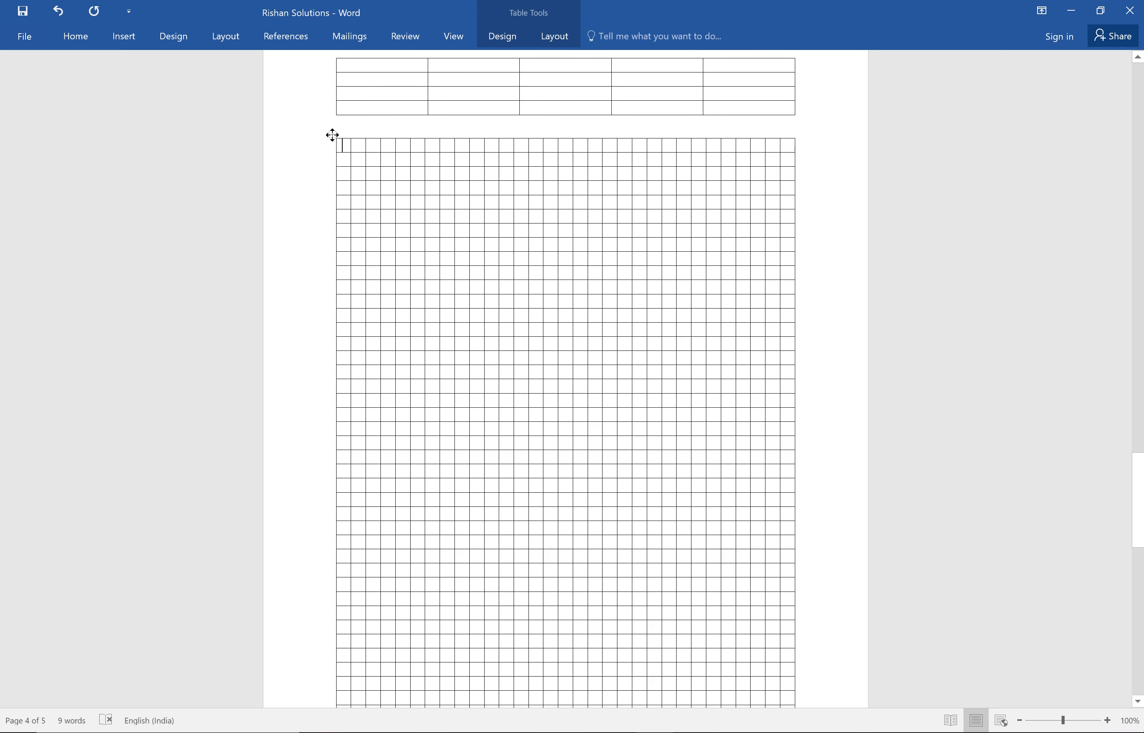
{"action": "right_click", "coordinate": [333, 136]}
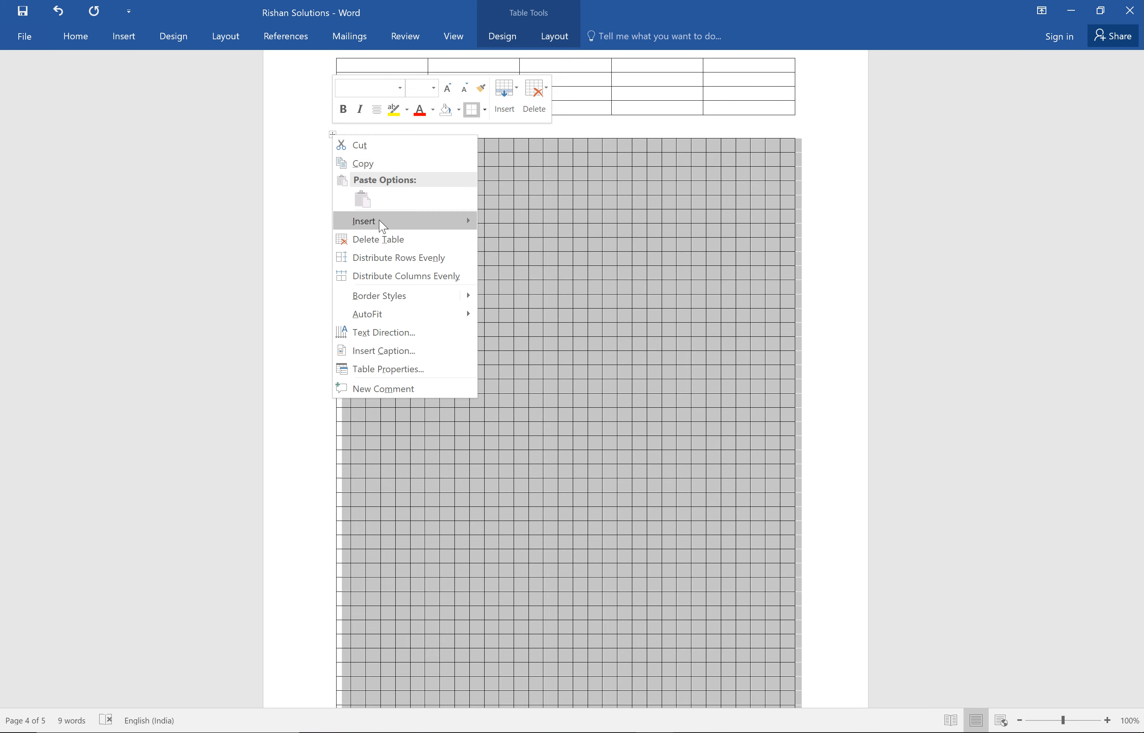
{"action": "left_click", "coordinate": [380, 239]}
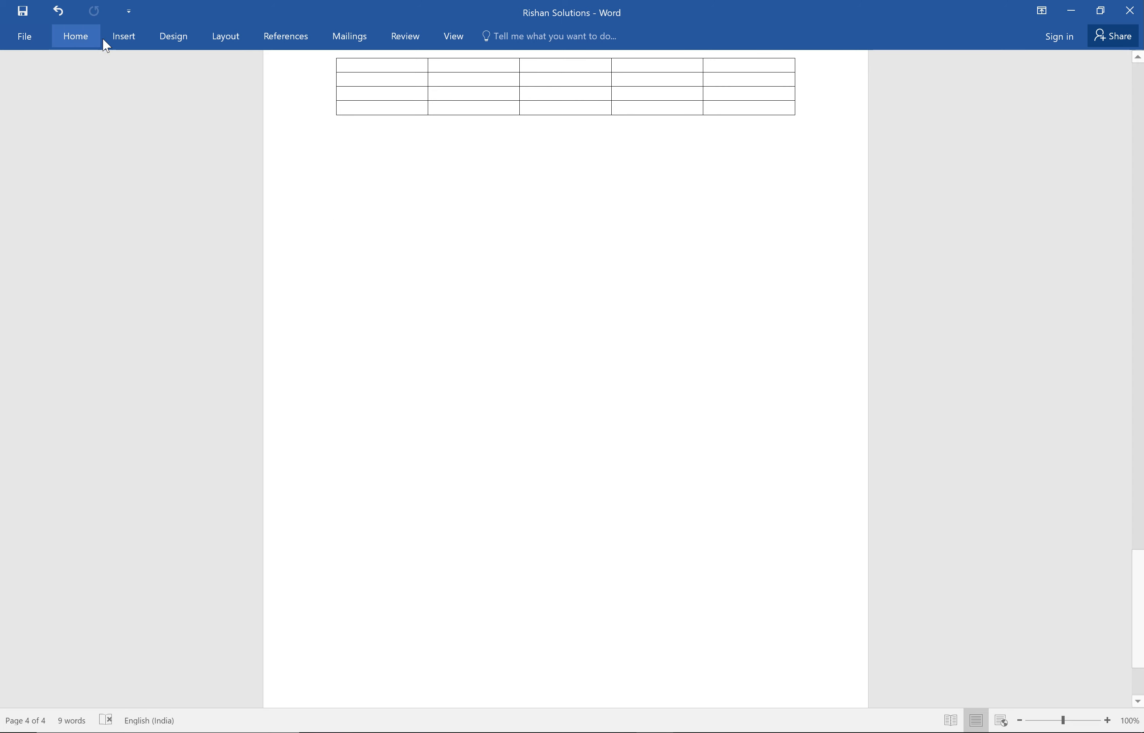
Draw a single-cell table outline by hand in the empty area below the 5-column table.
{"action": "left_click", "coordinate": [129, 43]}
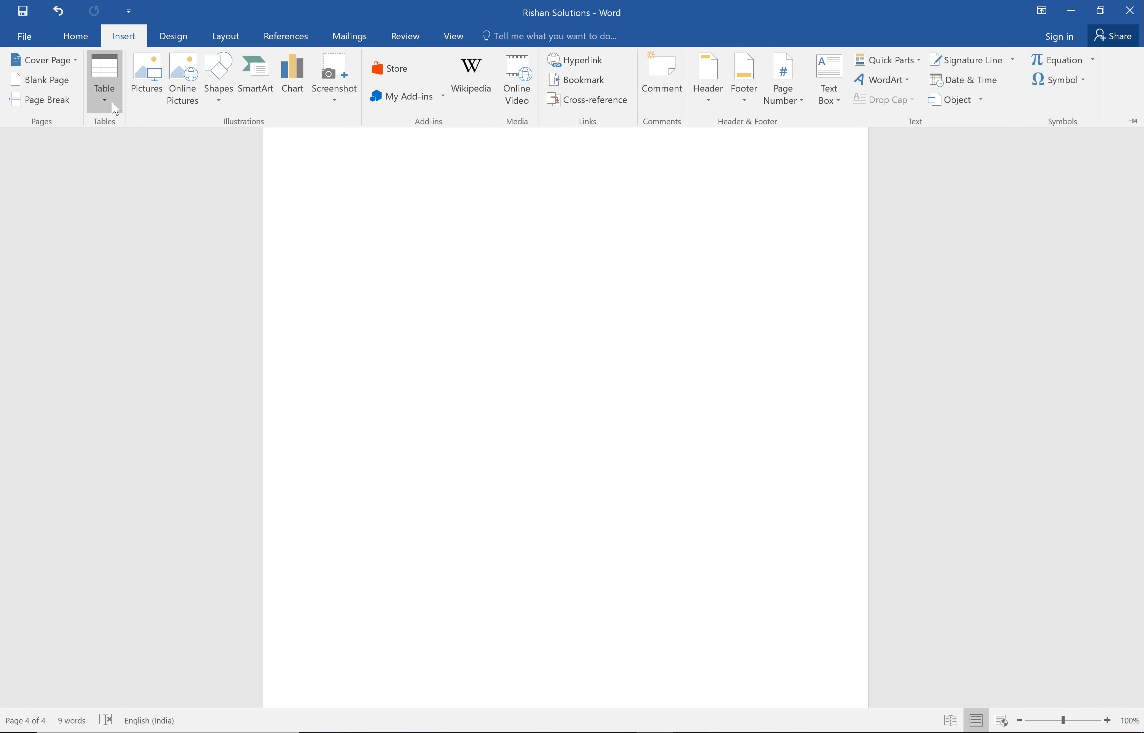
{"action": "left_click", "coordinate": [105, 91]}
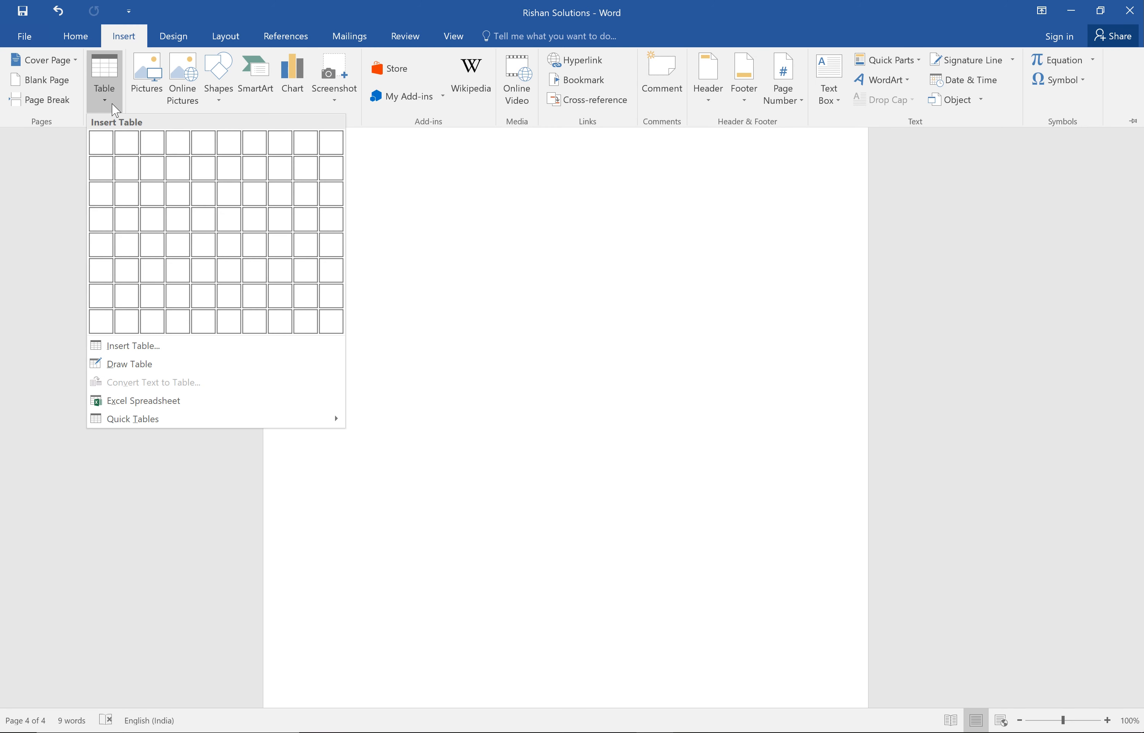
{"action": "left_click", "coordinate": [130, 365]}
{"action": "mouse_move", "coordinate": [330, 223]}
{"action": "left_mouse_down"}
{"action": "mouse_move", "coordinate": [381, 259]}
{"action": "mouse_move", "coordinate": [476, 257]}
{"action": "mouse_move", "coordinate": [590, 314]}
{"action": "mouse_move", "coordinate": [666, 442]}
{"action": "mouse_move", "coordinate": [719, 451]}
{"action": "left_mouse_up"}
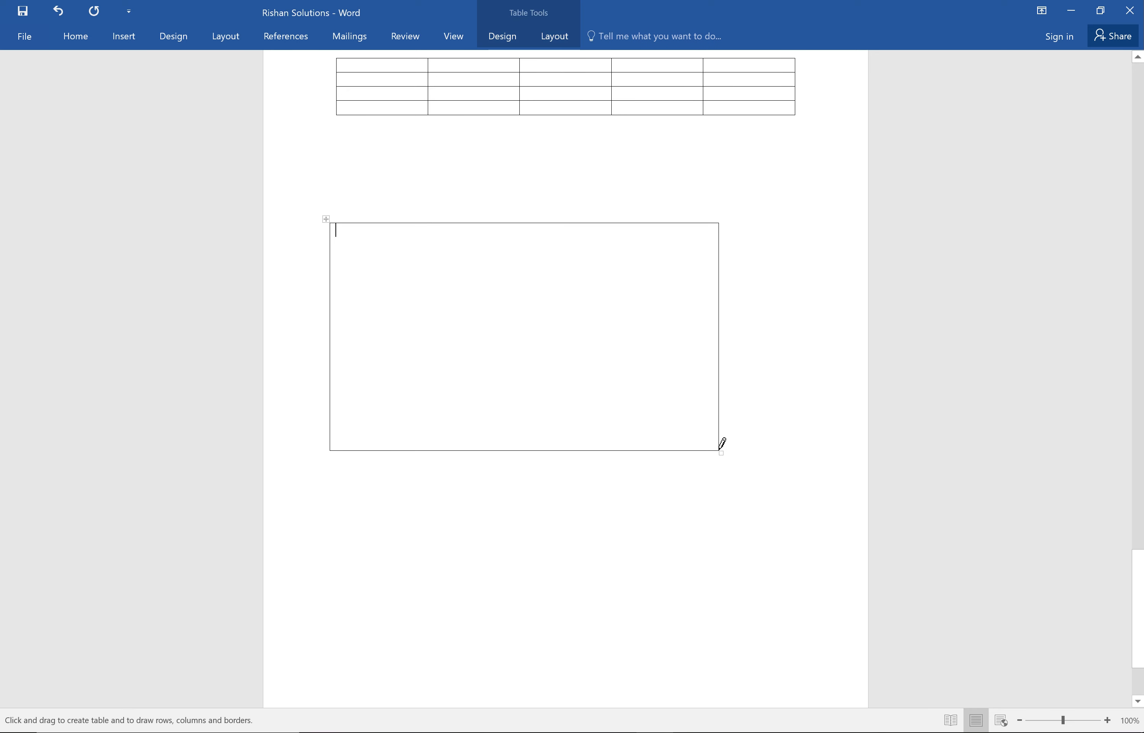
Split the drawn table's single cell into 5 columns and 11 rows.
{"action": "right_click", "coordinate": [469, 317]}
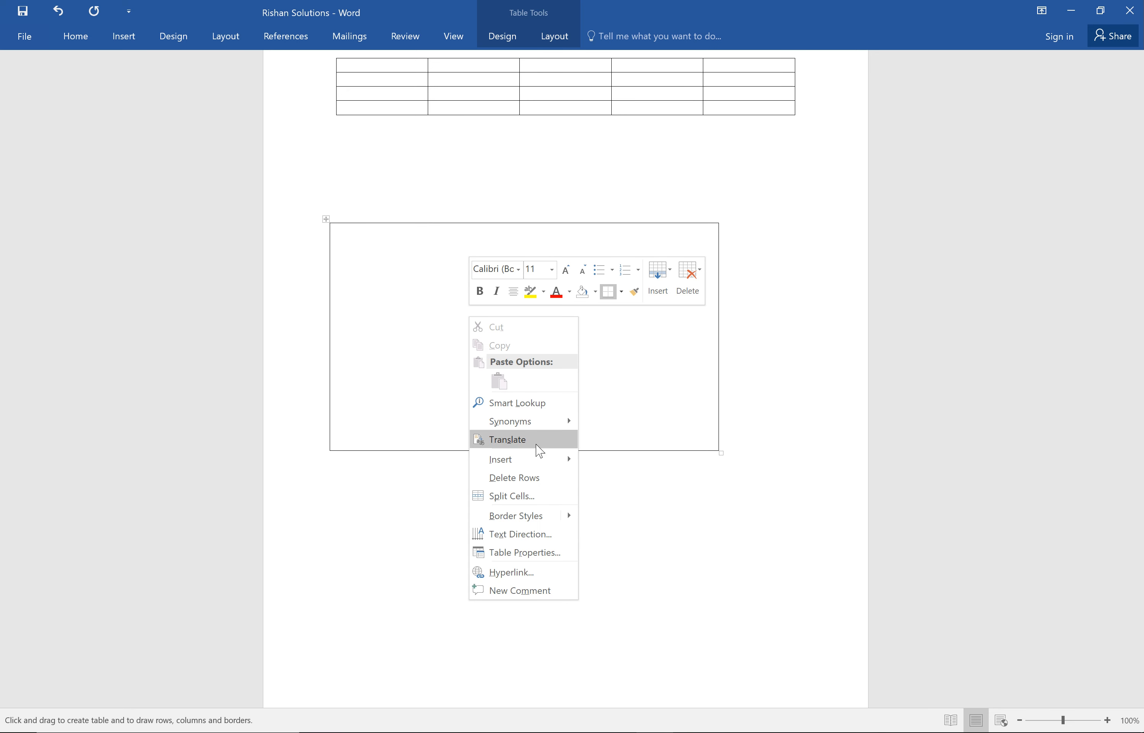
{"action": "mouse_move", "coordinate": [535, 465]}
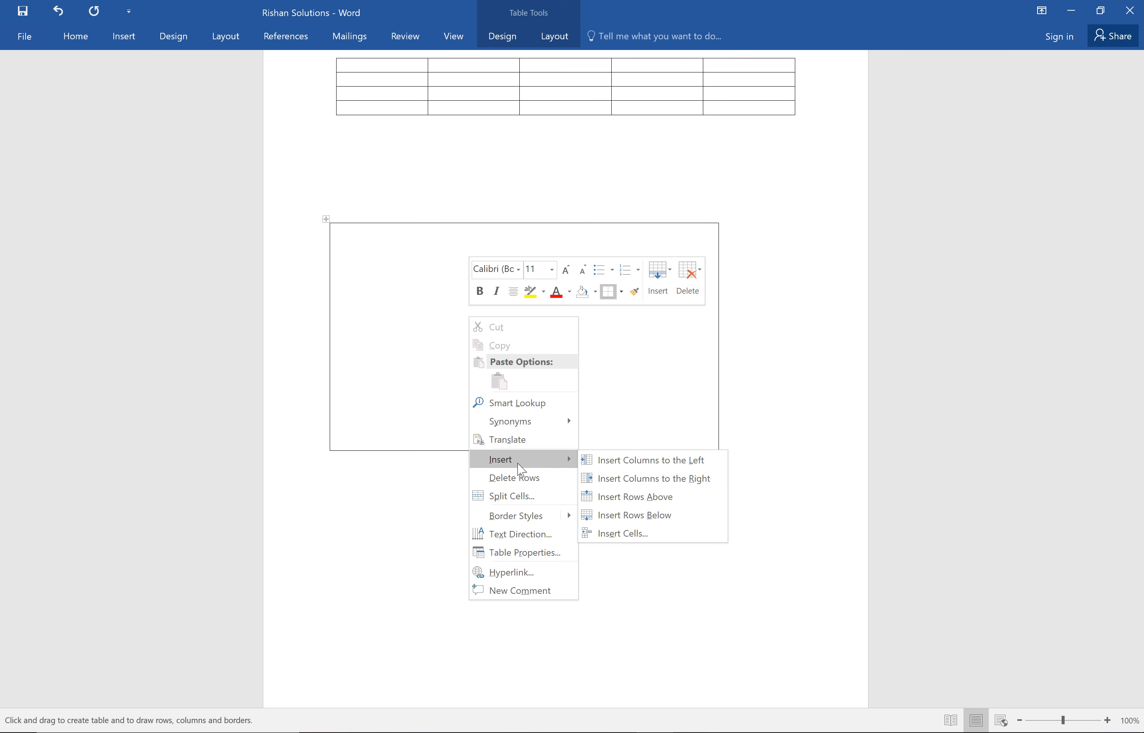
{"action": "left_click", "coordinate": [509, 498]}
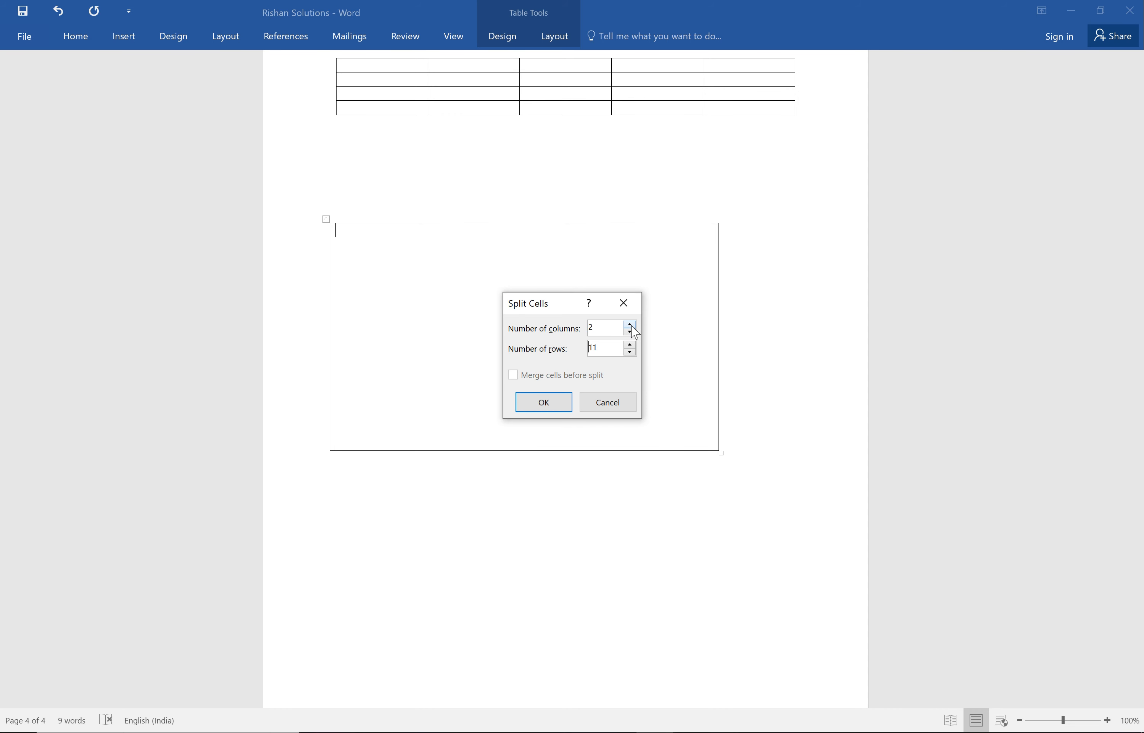
{"action": "left_click", "coordinate": [553, 402]}
Insert the built-in Calendar 4 quick table outside the drawn table on the same page.
{"action": "left_click", "coordinate": [459, 543]}
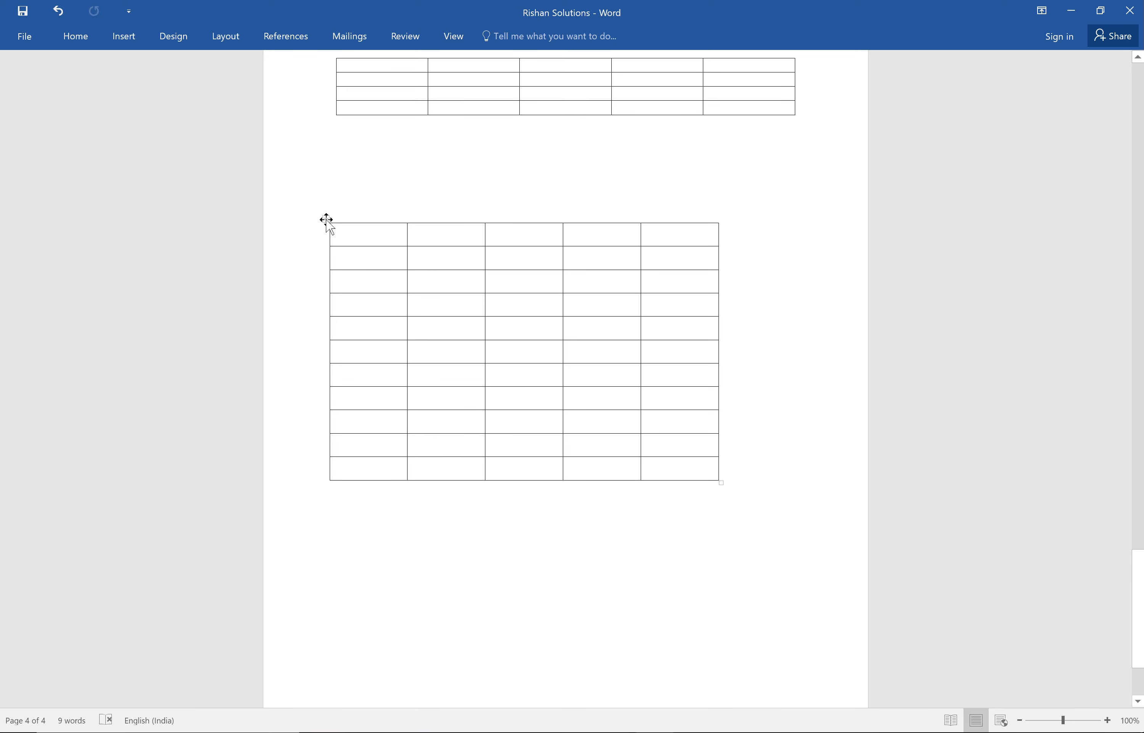
{"action": "left_click", "coordinate": [123, 38]}
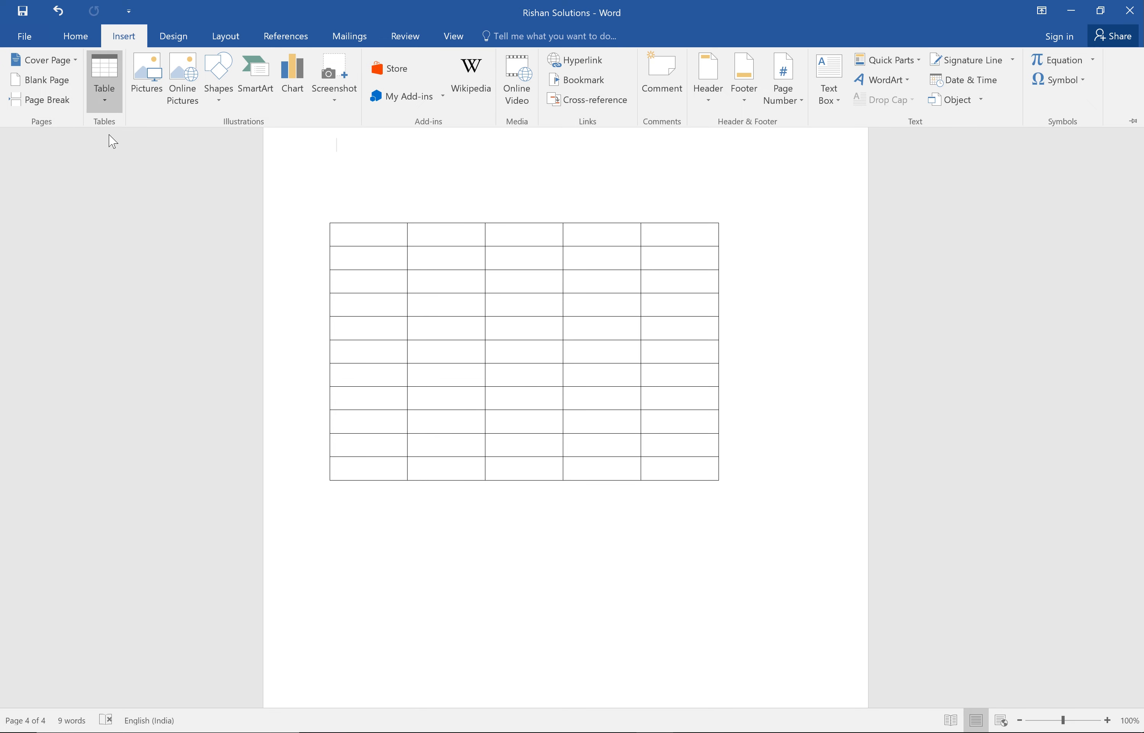
{"action": "left_click", "coordinate": [116, 109]}
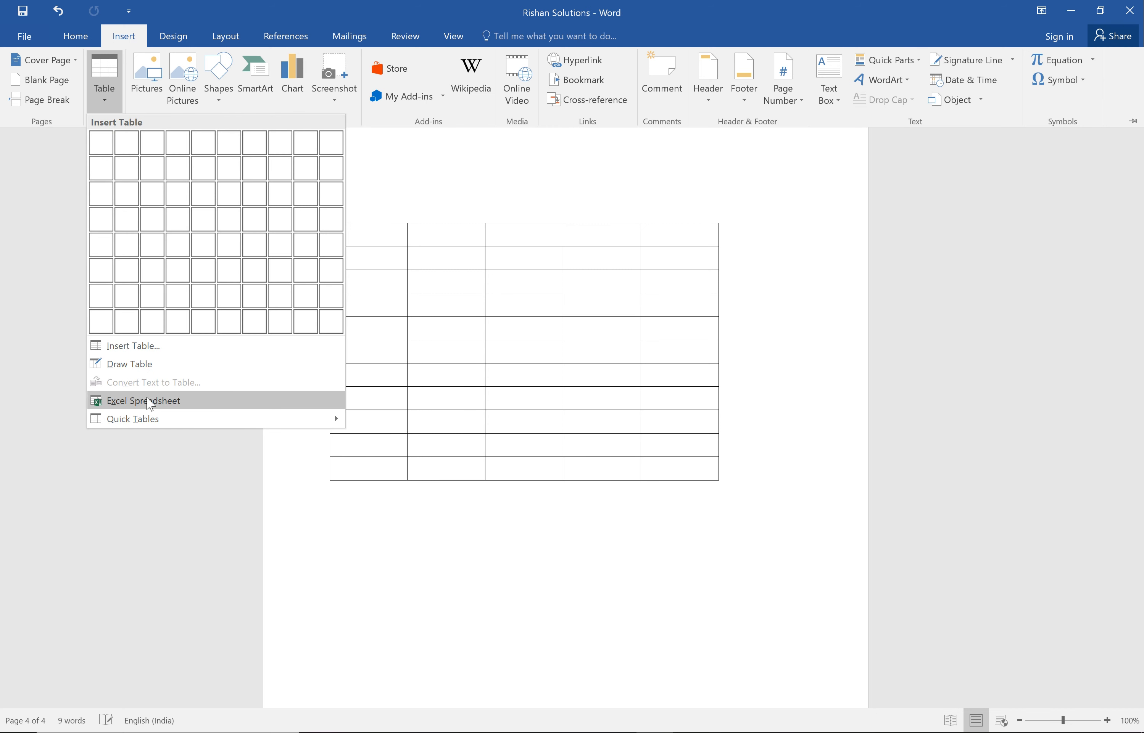
{"action": "mouse_move", "coordinate": [155, 424]}
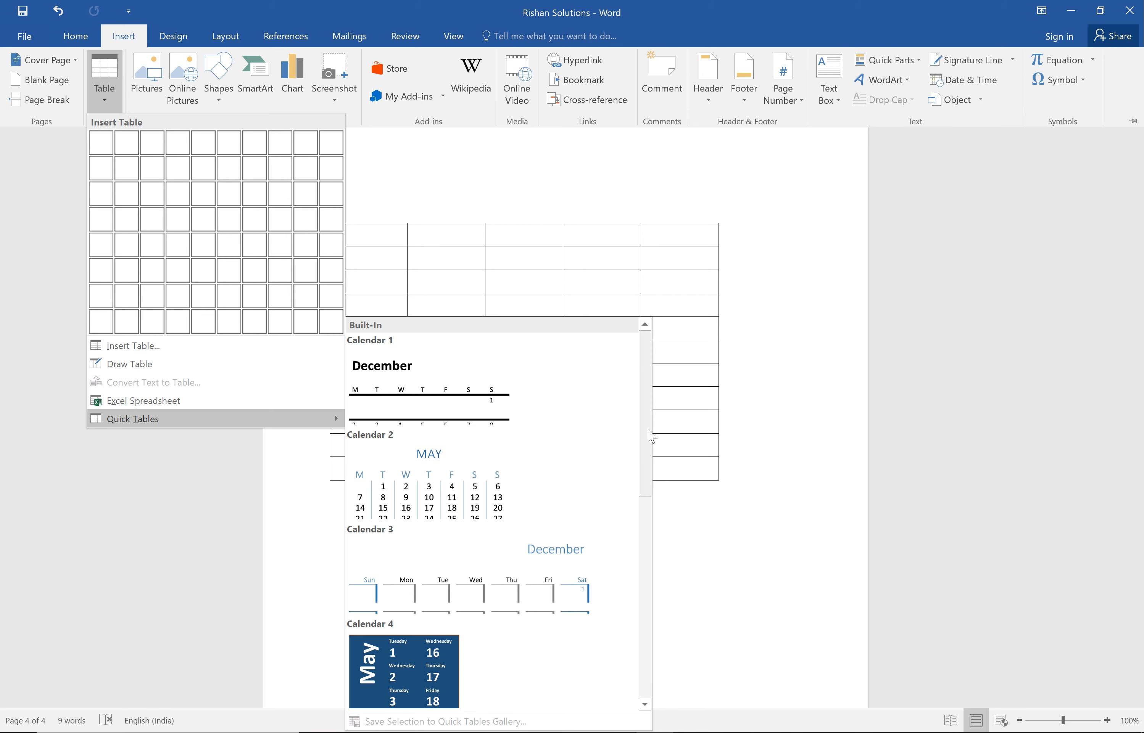
{"action": "left_click_drag", "start_coordinate": [648, 430], "coordinate": [637, 516]}
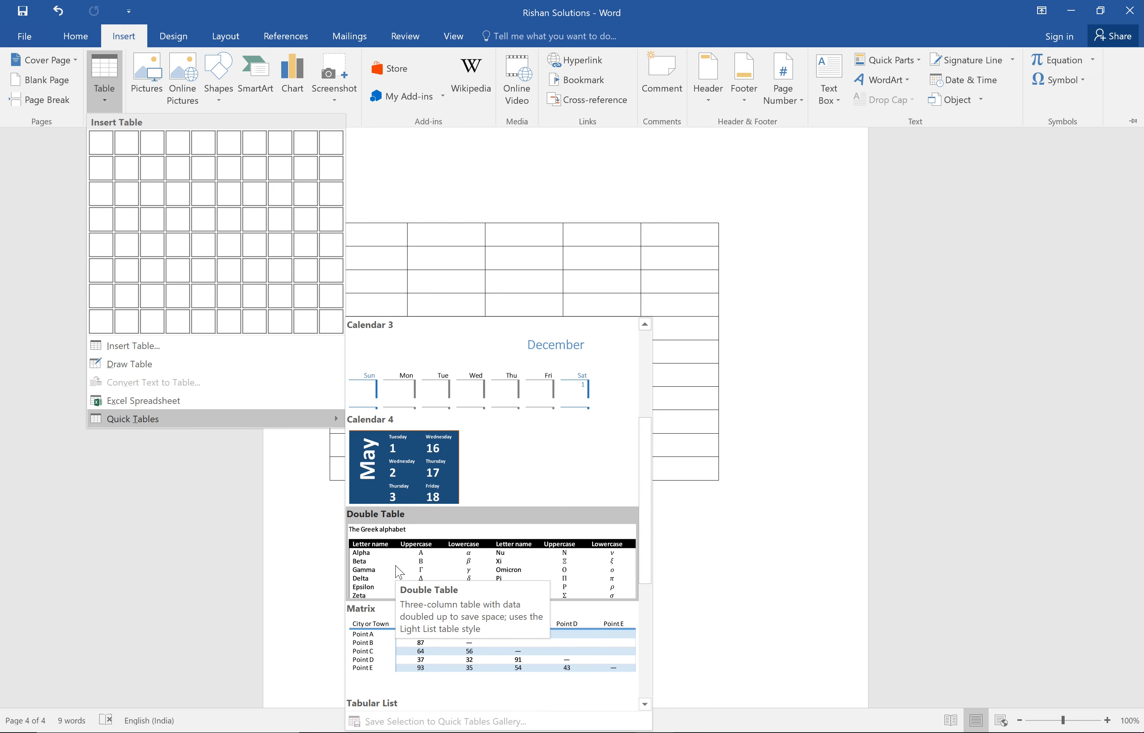
{"action": "left_click", "coordinate": [399, 473]}
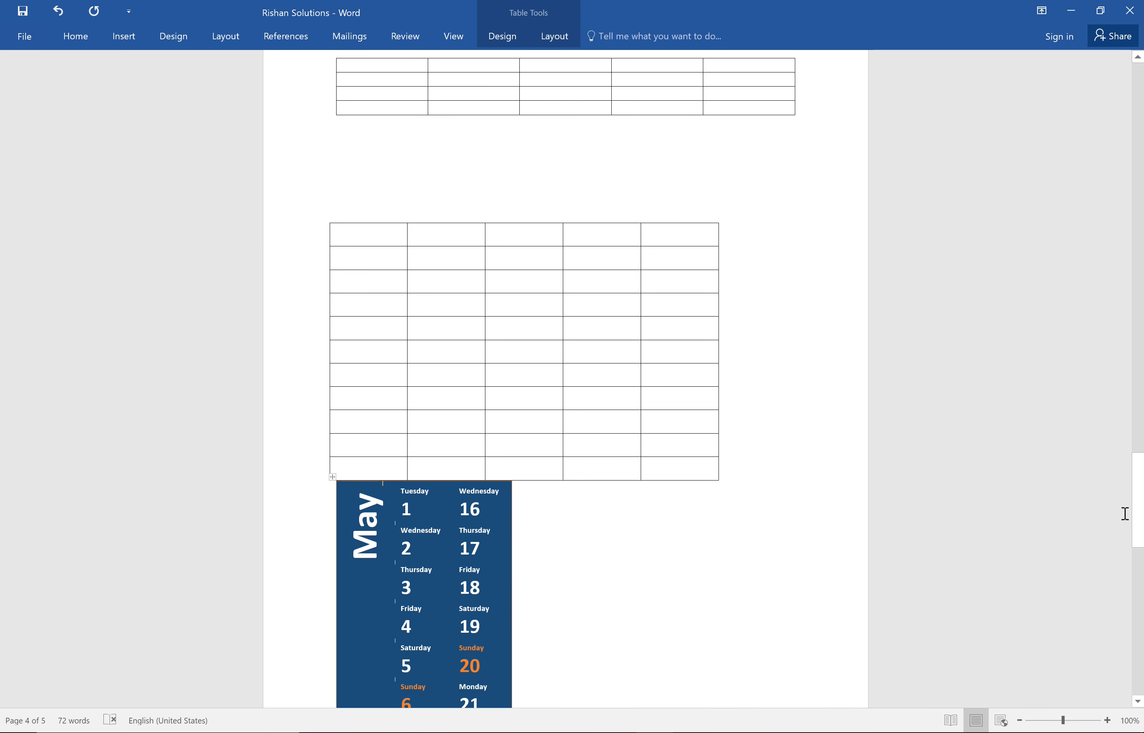
Insert the built-in Matrix quick table in the empty paragraph directly below the May calendar on the last page.
{"action": "left_click_drag", "start_coordinate": [1138, 531], "coordinate": [1125, 640]}
{"action": "left_click", "coordinate": [521, 554]}
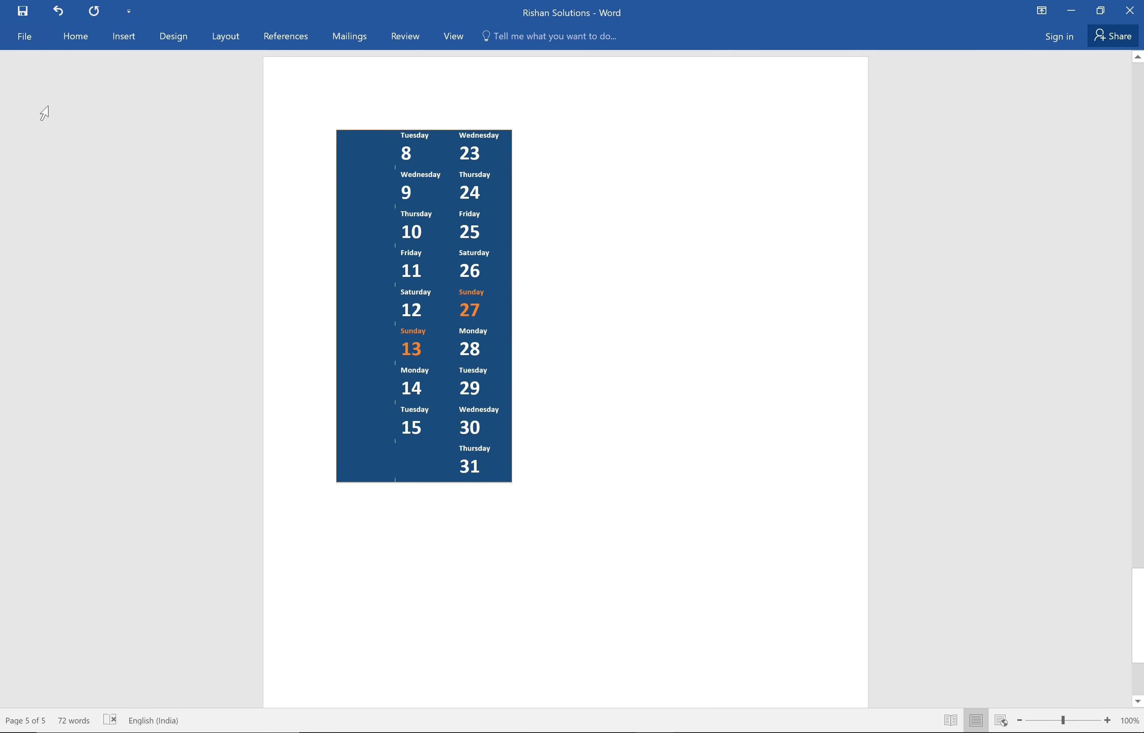
{"action": "left_click", "coordinate": [124, 36]}
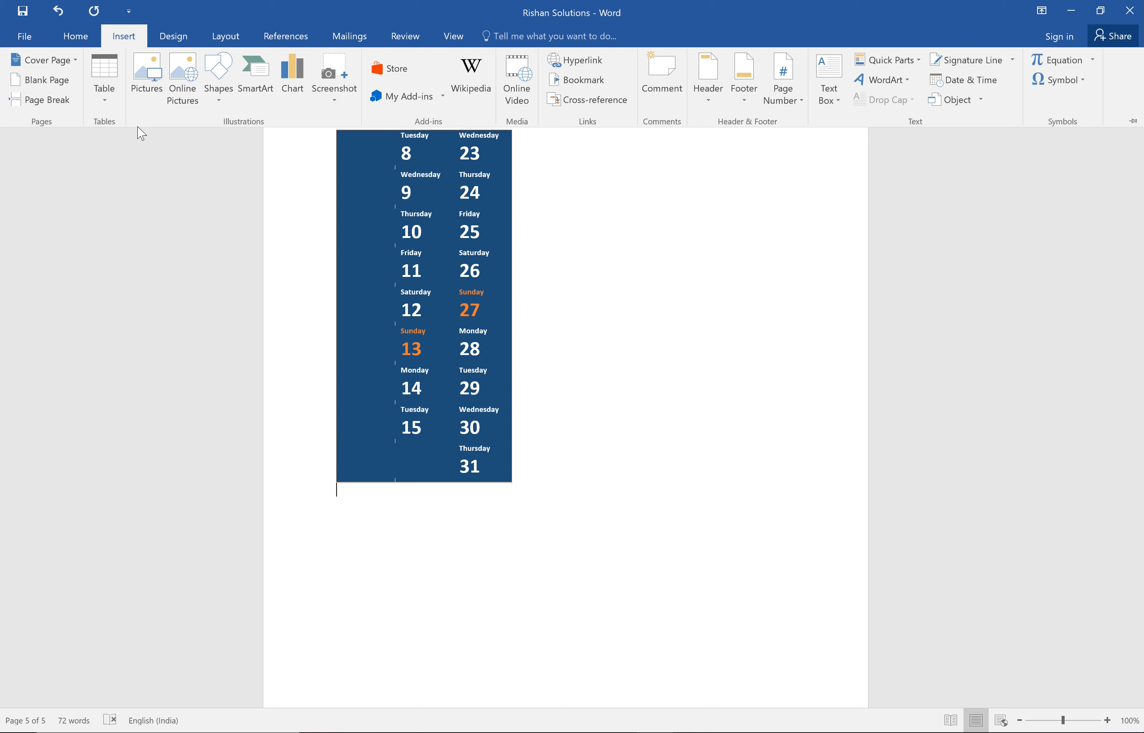
{"action": "left_click", "coordinate": [110, 106]}
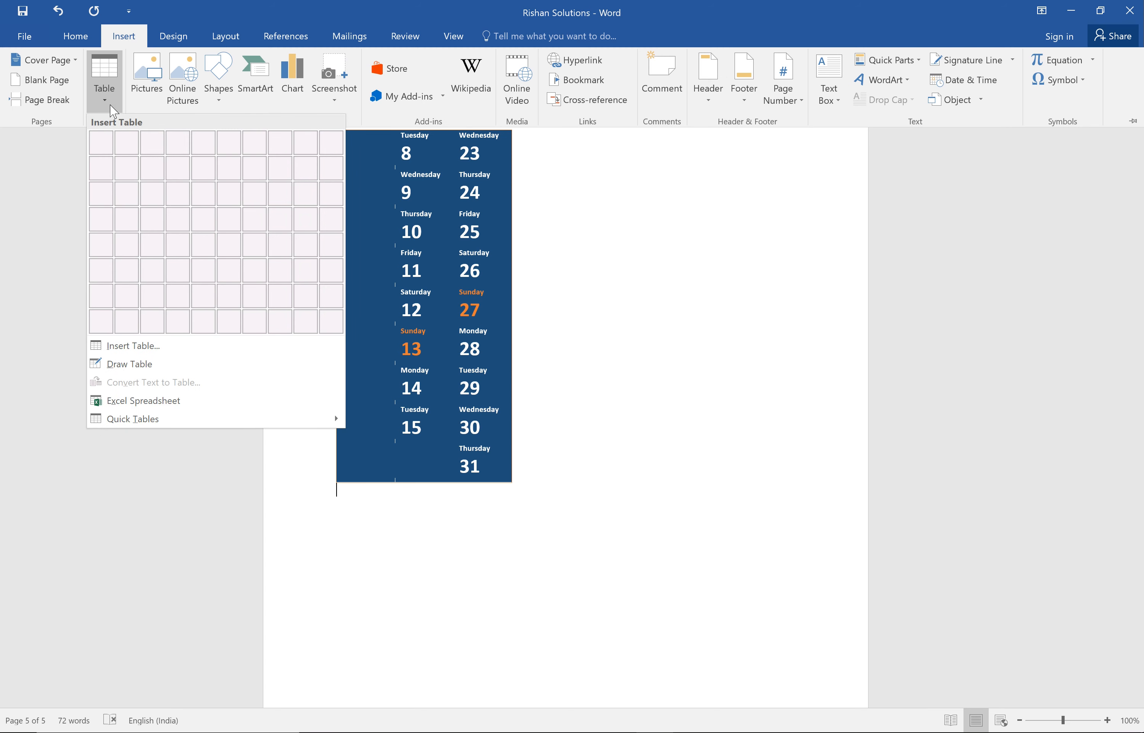
{"action": "mouse_move", "coordinate": [153, 418]}
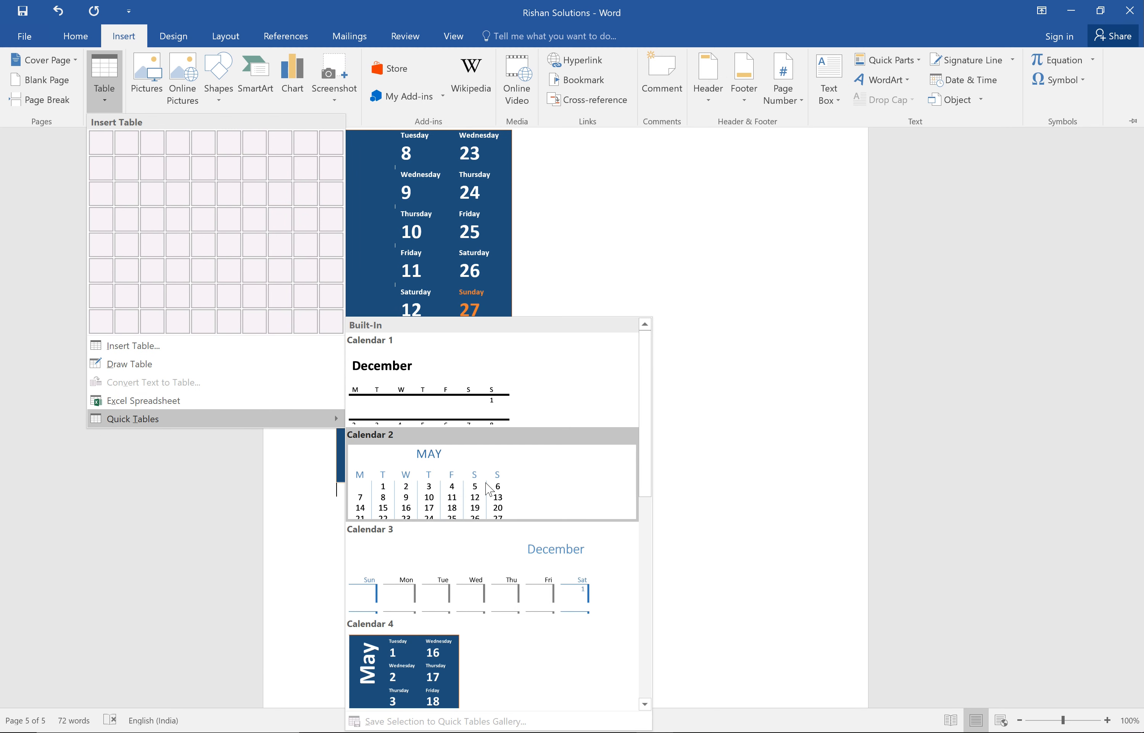
{"action": "left_click_drag", "start_coordinate": [644, 467], "coordinate": [645, 670]}
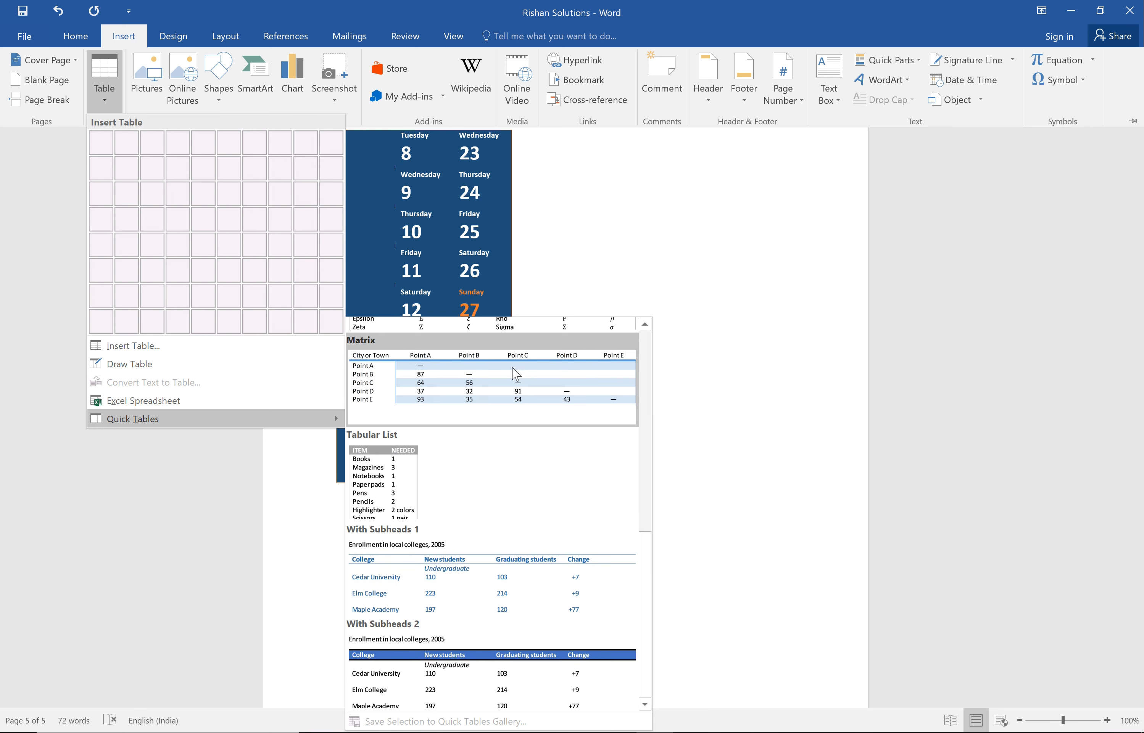
{"action": "left_click", "coordinate": [514, 383]}
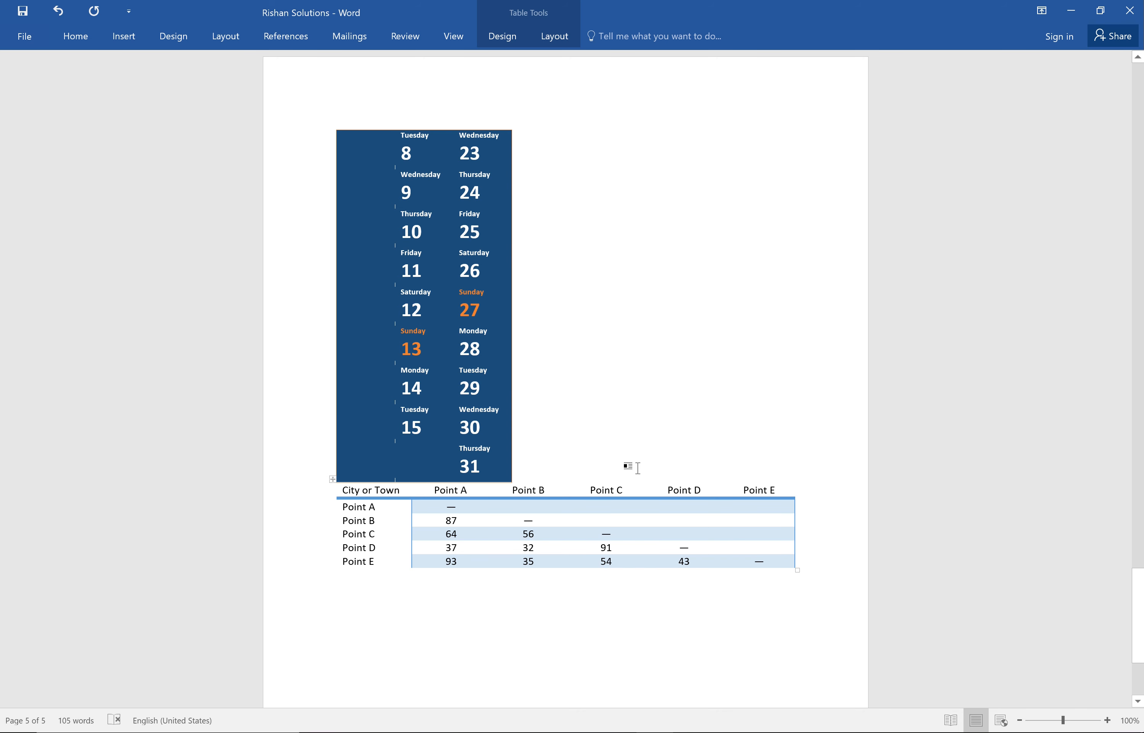
Try to add line breaks to separate the Matrix table from the calendar above it, undoing each attempt.
{"action": "key", "text": "Return"}
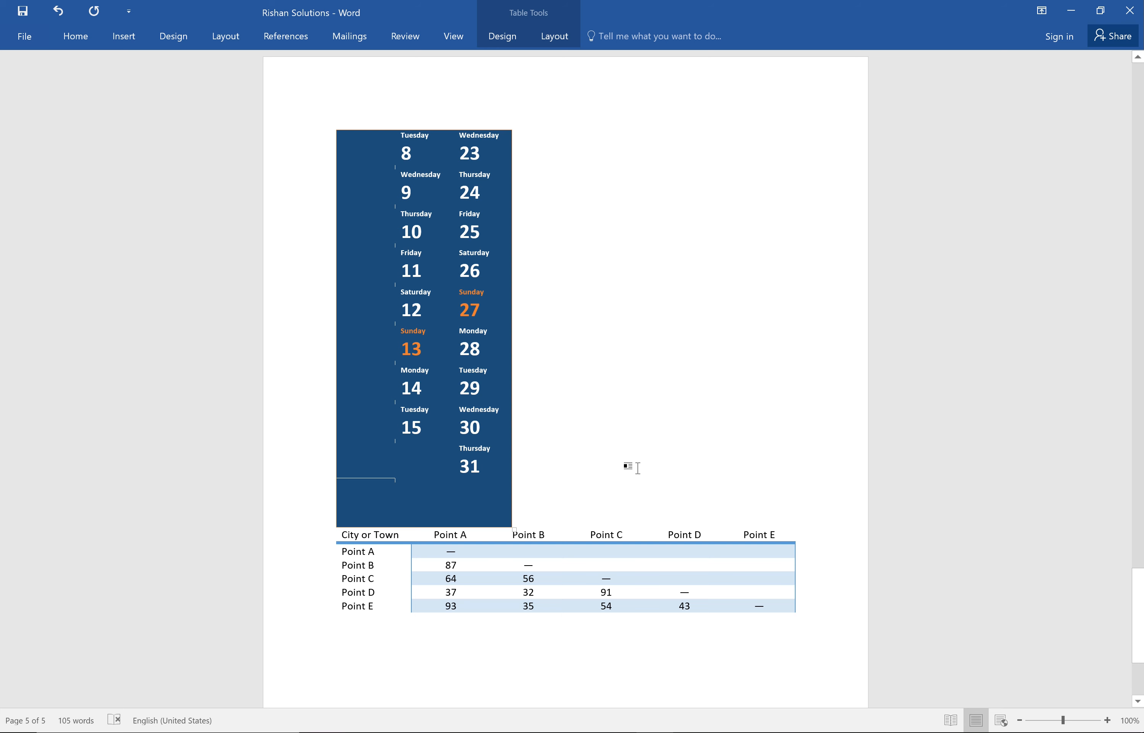
{"action": "key", "text": "ctrl+z"}
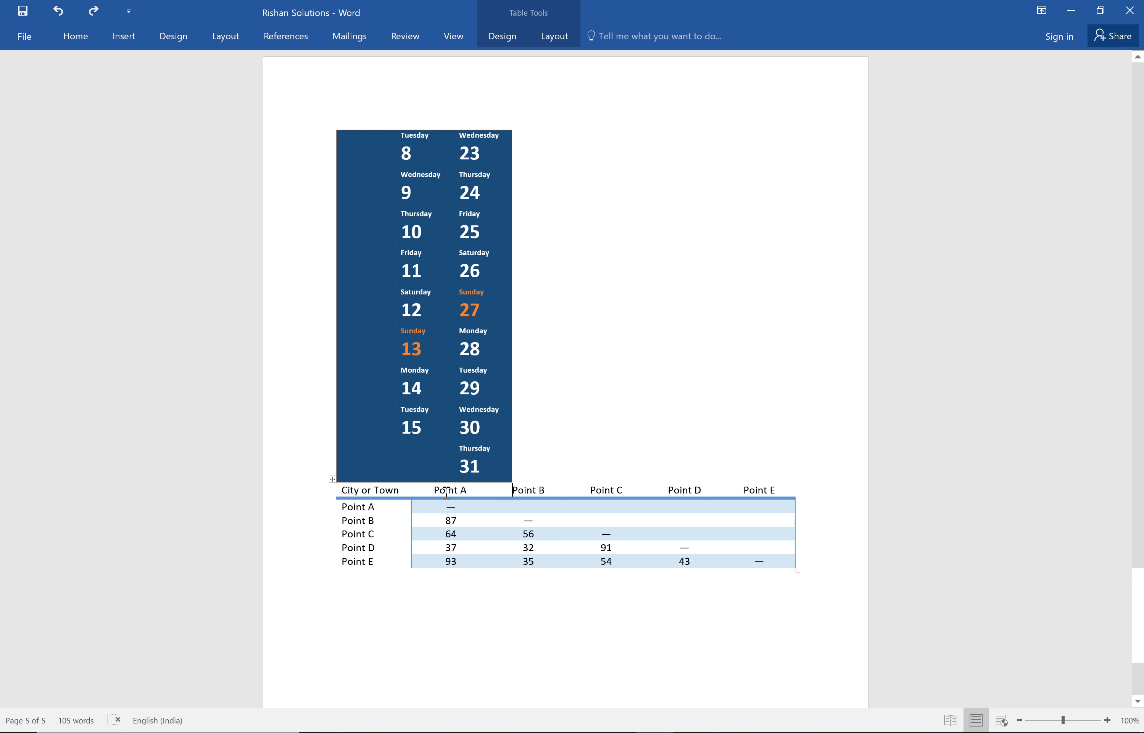
{"action": "key", "text": "Return"}
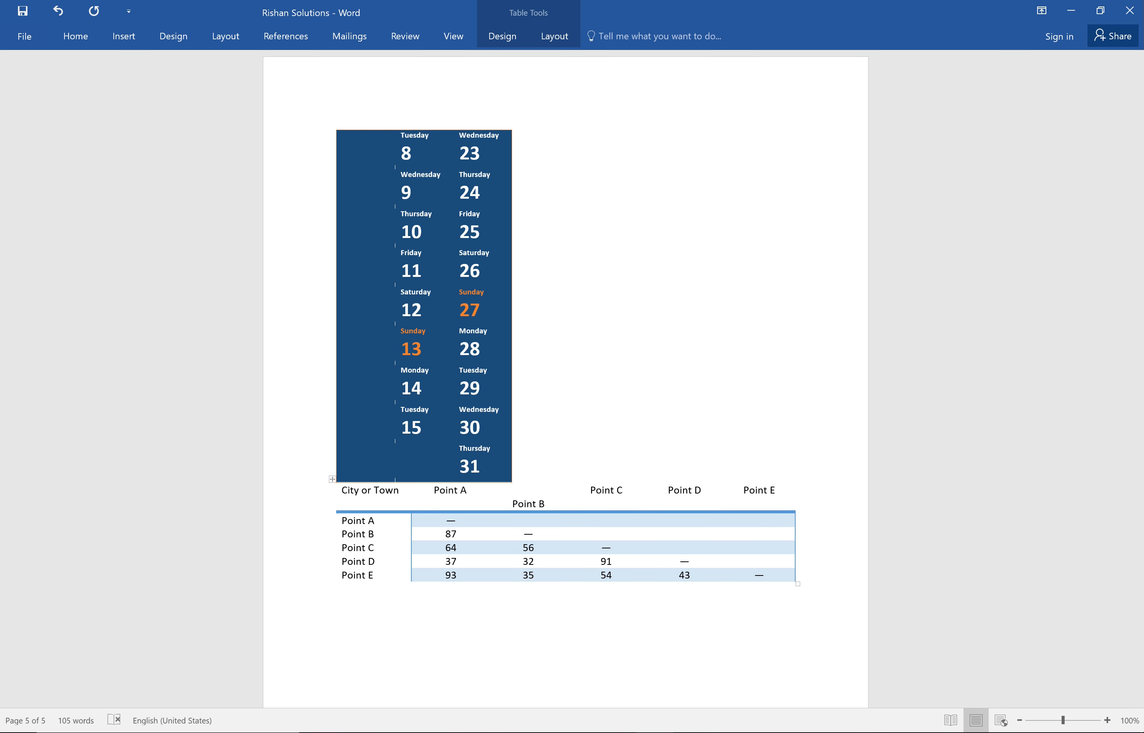
{"action": "key", "text": "ctrl+z"}
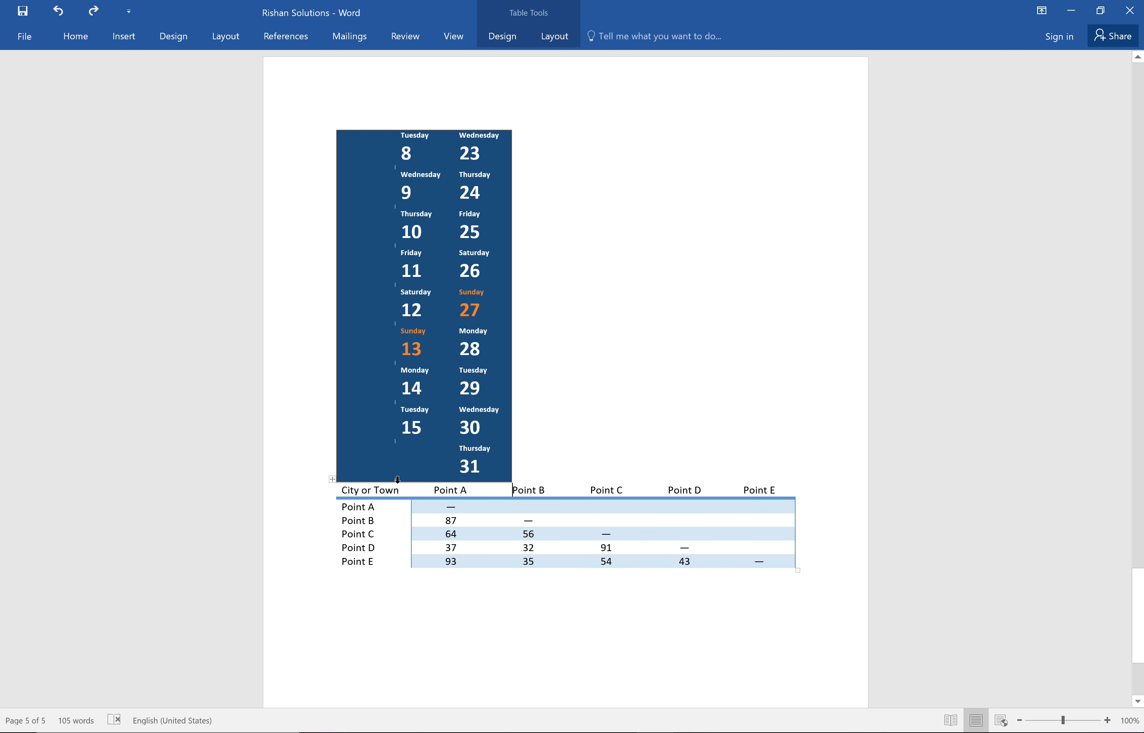
Delete the May calendar table located between the drawn table and the Matrix table.
{"action": "scroll", "coordinate": [336, 427], "scroll_direction": "up", "scroll_amount": 10}
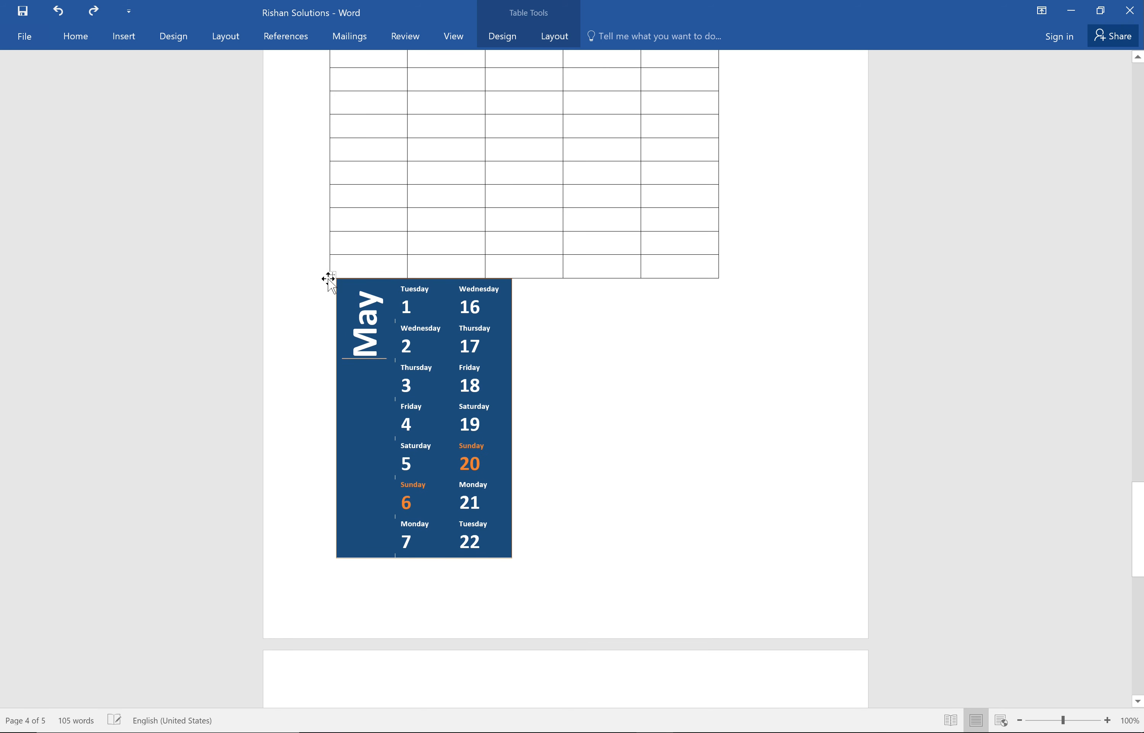
{"action": "left_click", "coordinate": [333, 272]}
{"action": "right_click", "coordinate": [333, 273]}
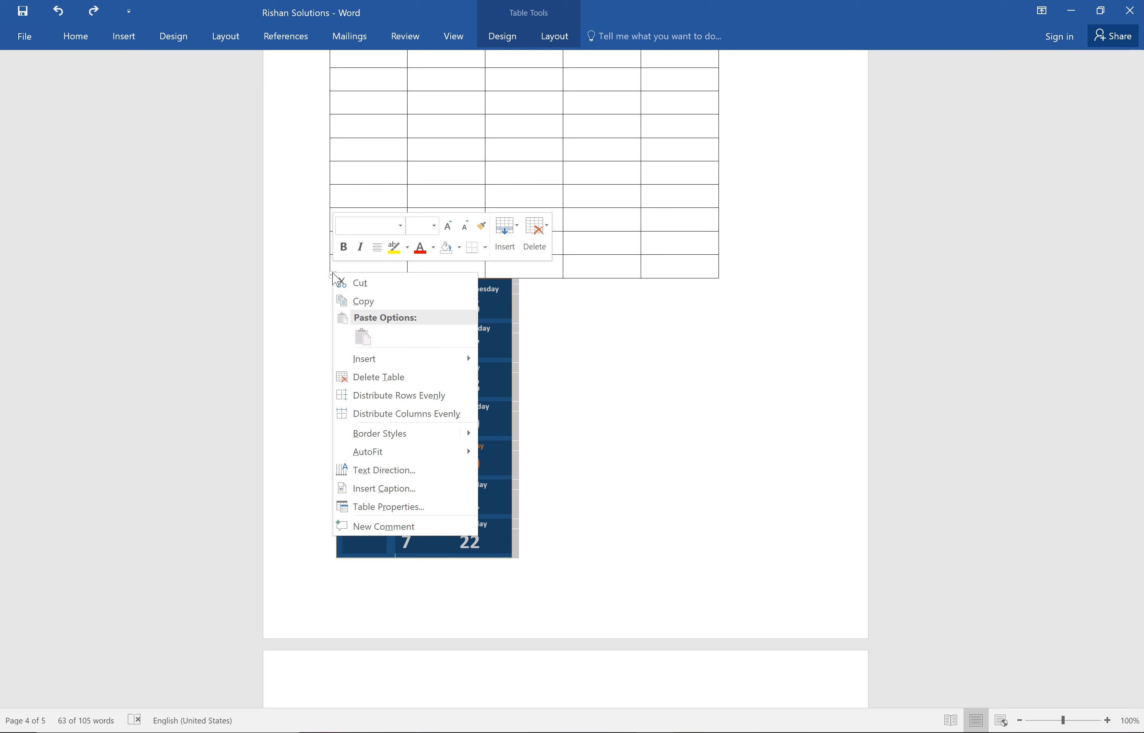
{"action": "left_click", "coordinate": [392, 379]}
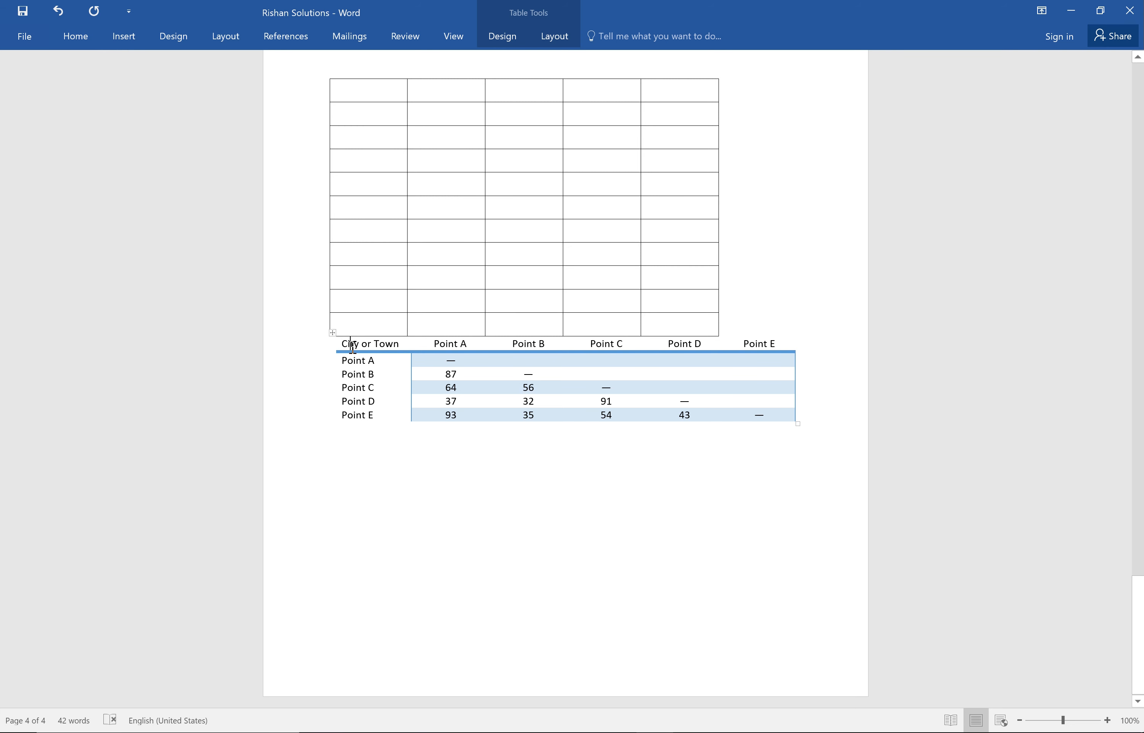
Try applying all borders to the whole Matrix table and undo the border change.
{"action": "left_click", "coordinate": [331, 335]}
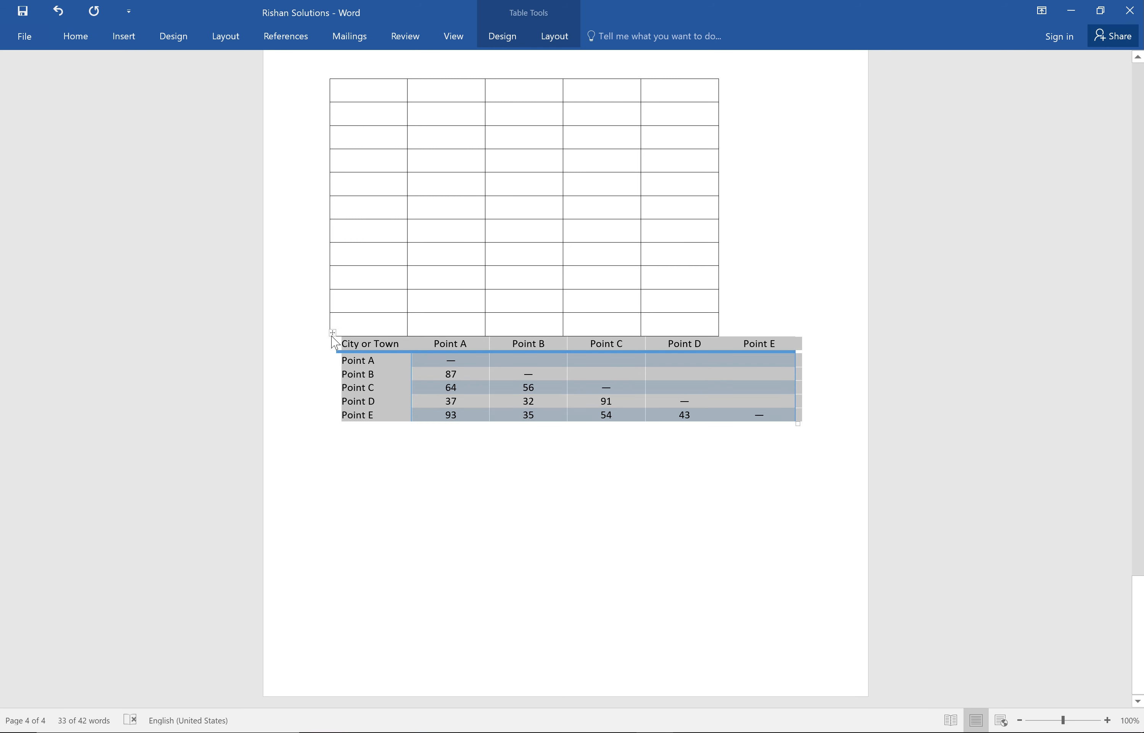
{"action": "right_click", "coordinate": [332, 335]}
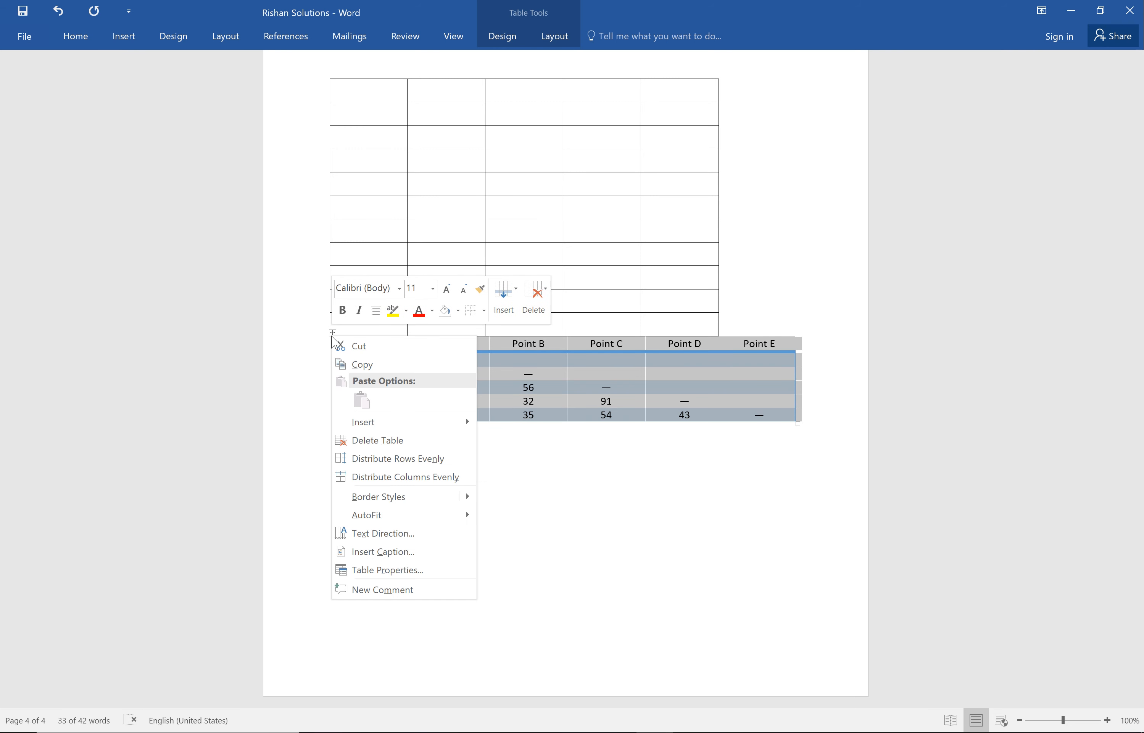
{"action": "left_click", "coordinate": [484, 317]}
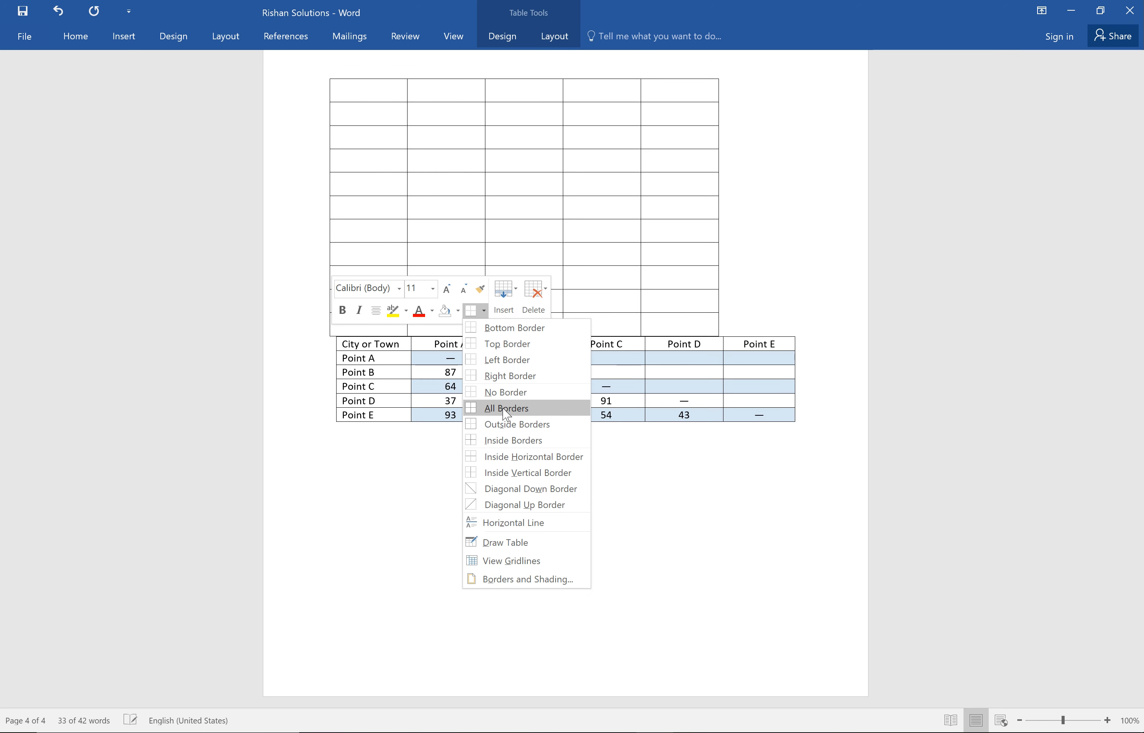
{"action": "left_click", "coordinate": [506, 408]}
{"action": "key", "text": "ctrl+z"}
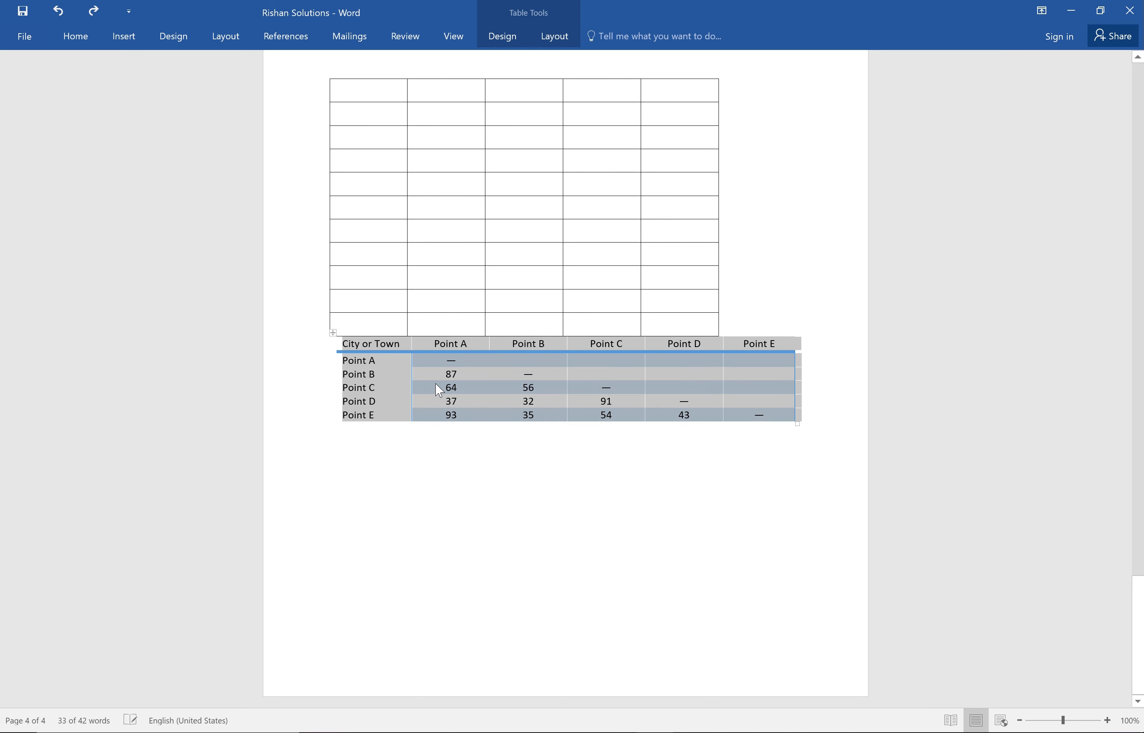
Apply All Borders to the whole selected Matrix table.
{"action": "left_click", "coordinate": [75, 38]}
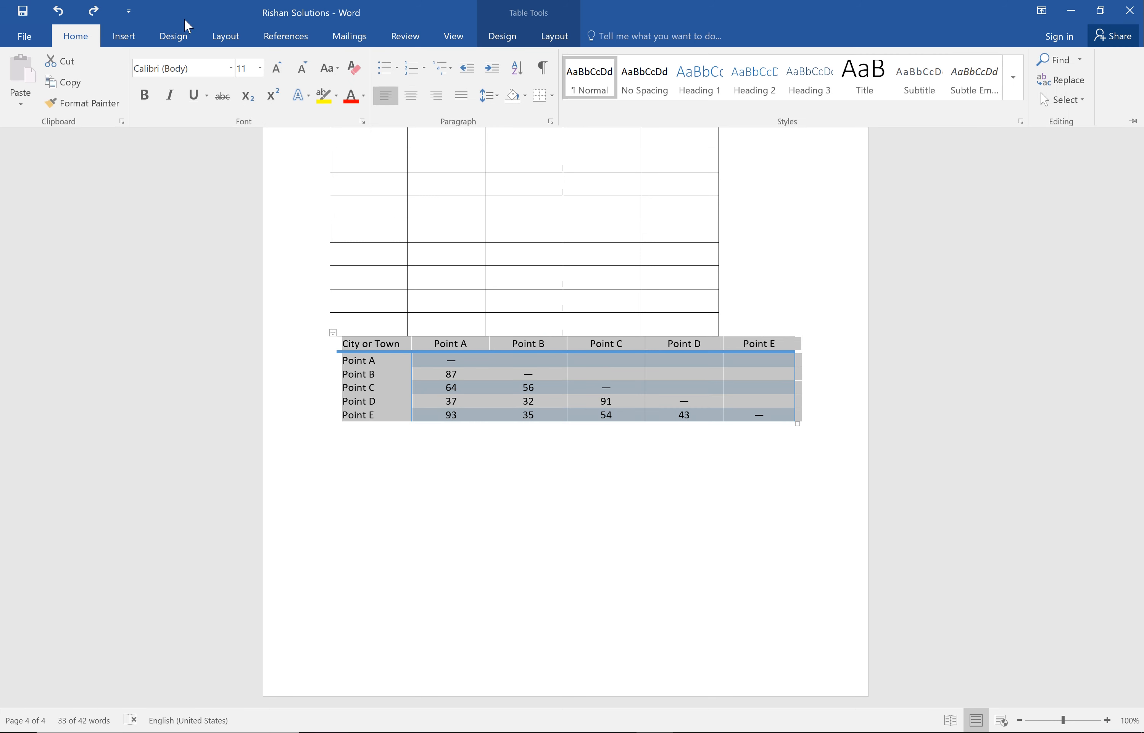
{"action": "left_click", "coordinate": [553, 97]}
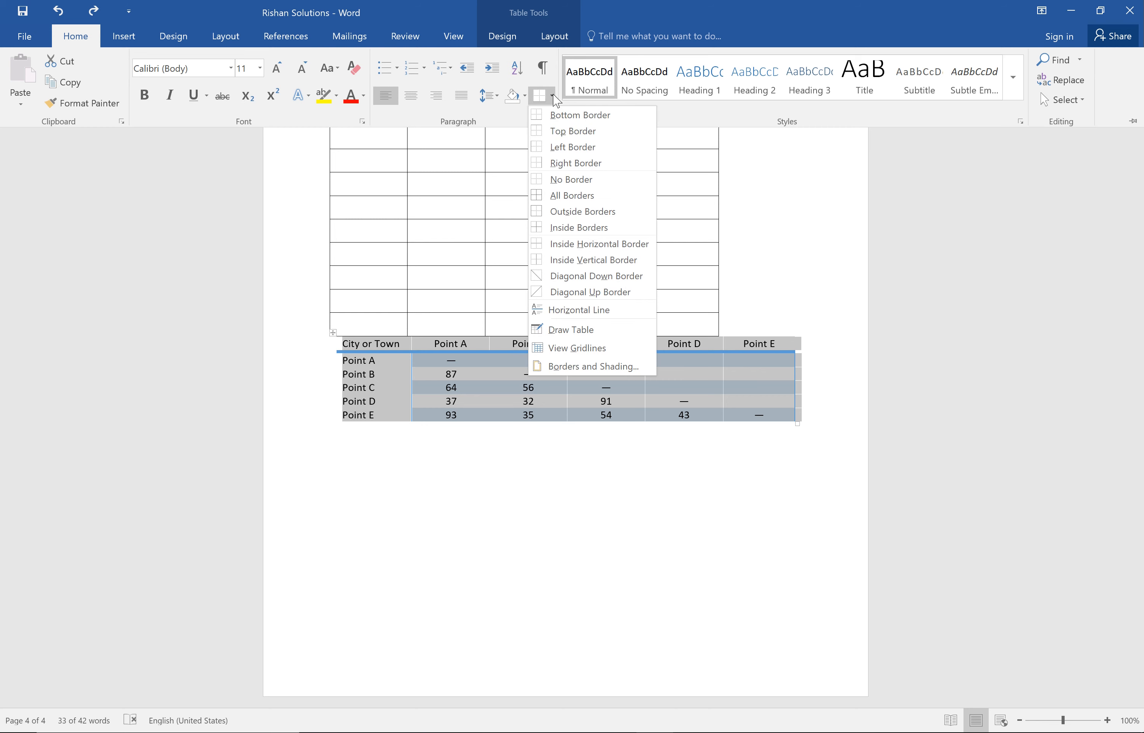
{"action": "left_click", "coordinate": [572, 193]}
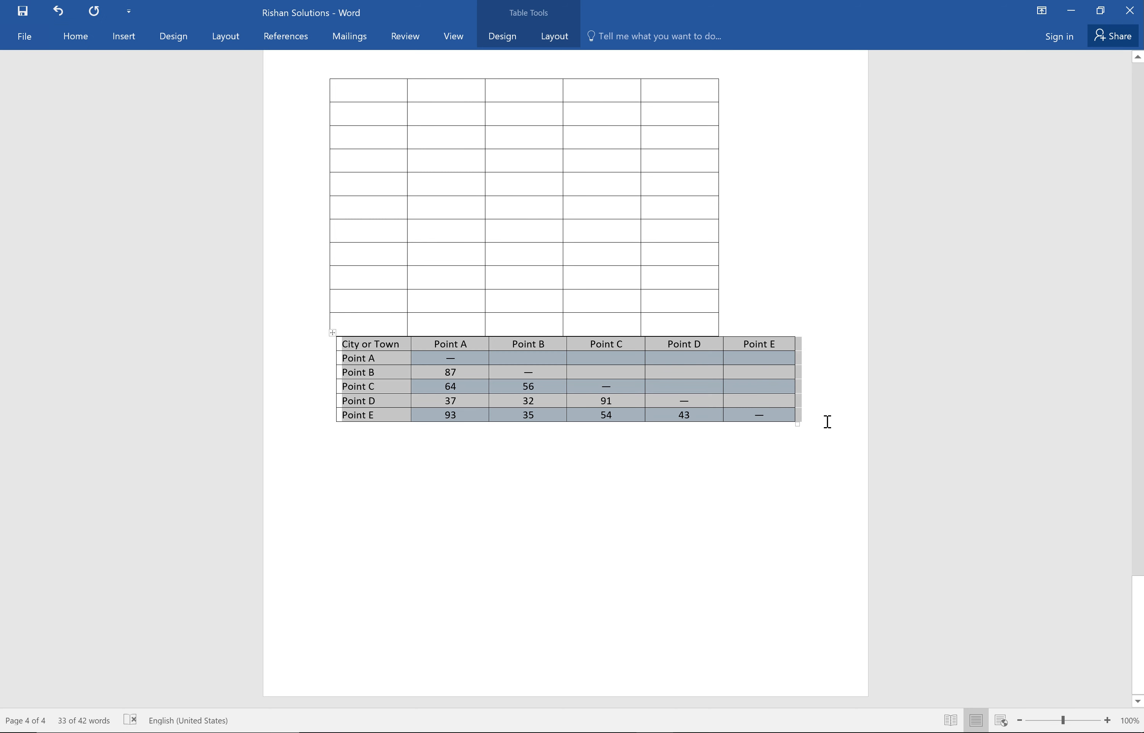
Add an empty row at the end of the Matrix table and two blank paragraphs below the table.
{"action": "left_click", "coordinate": [828, 421]}
{"action": "key", "text": "Return"}
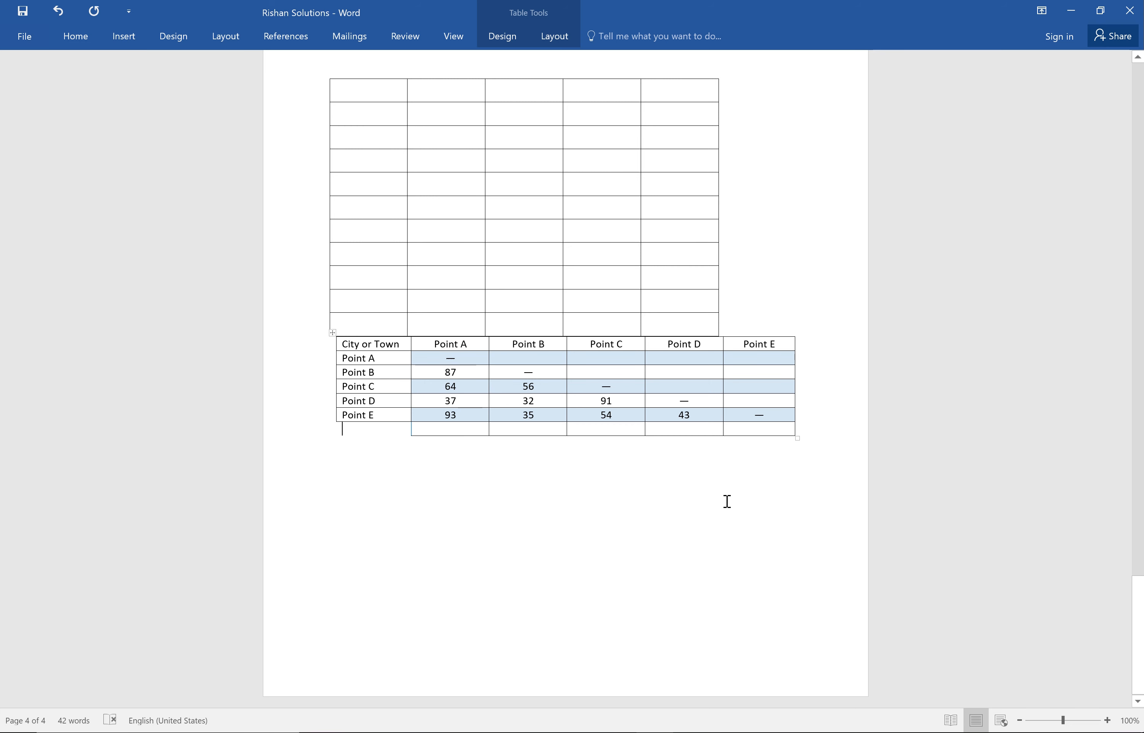
{"action": "left_click", "coordinate": [531, 563]}
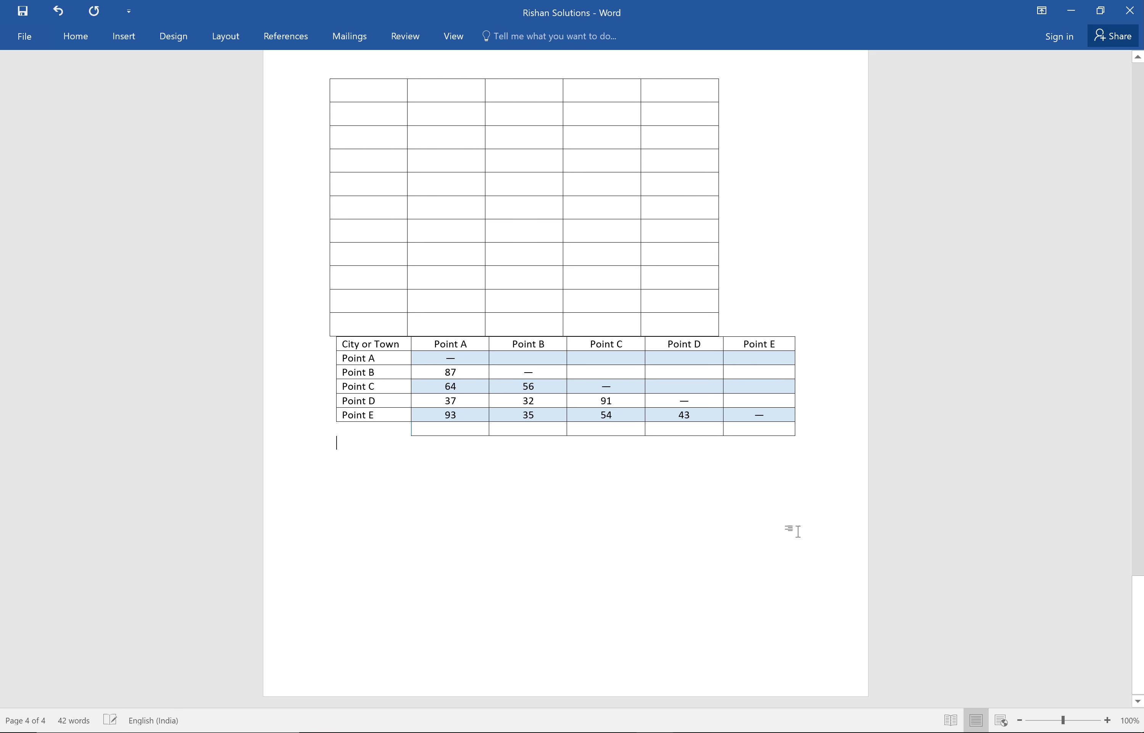
{"action": "key", "text": "Return"}
{"action": "key", "text": "Return"}
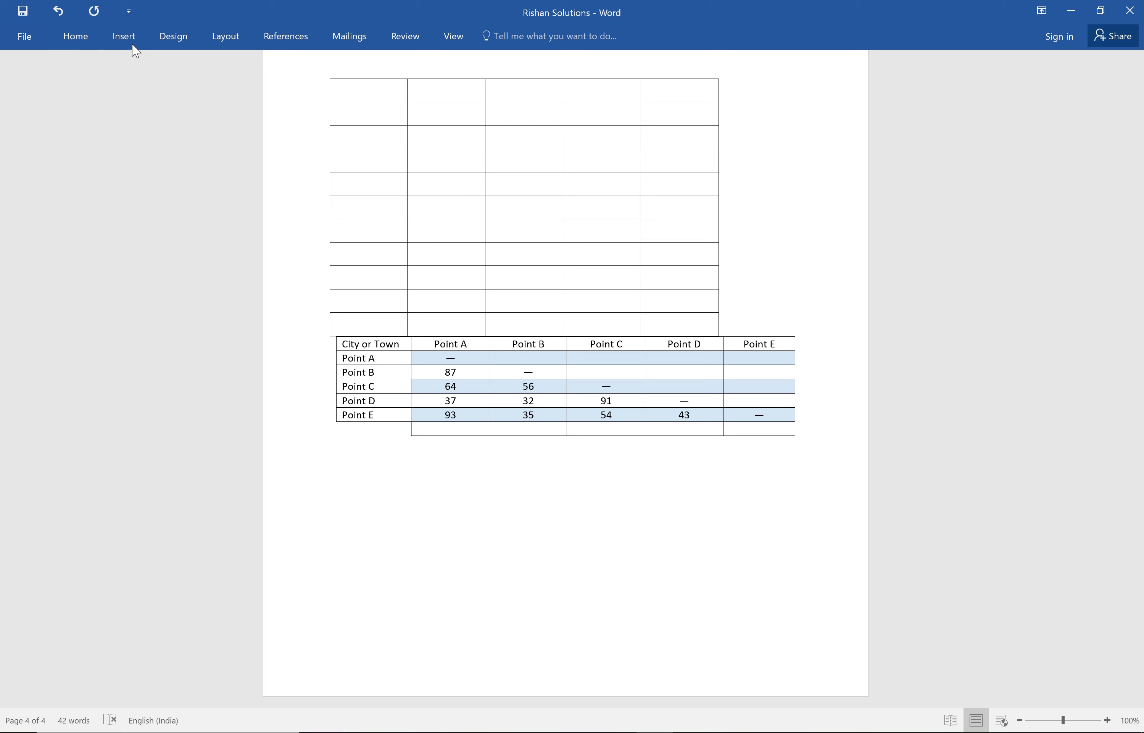
Insert the picture wall2 from the Downloads folder in the blank paragraph below the Matrix table.
{"action": "left_click", "coordinate": [126, 38]}
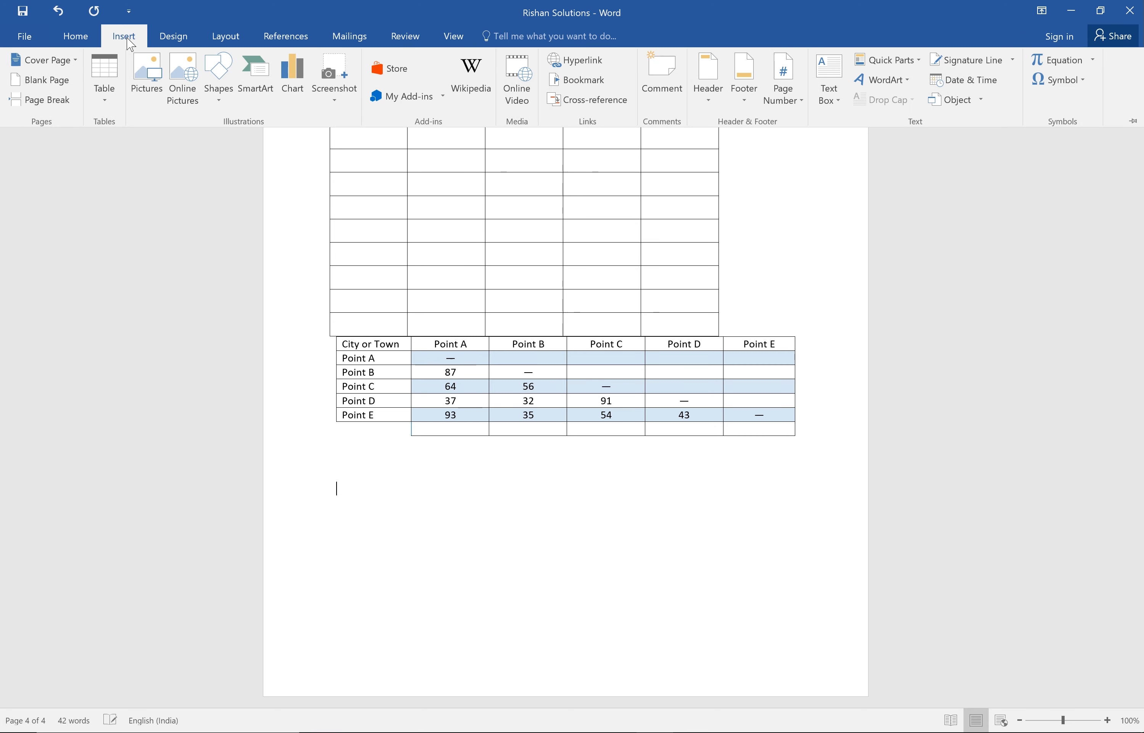
{"action": "left_click", "coordinate": [156, 81]}
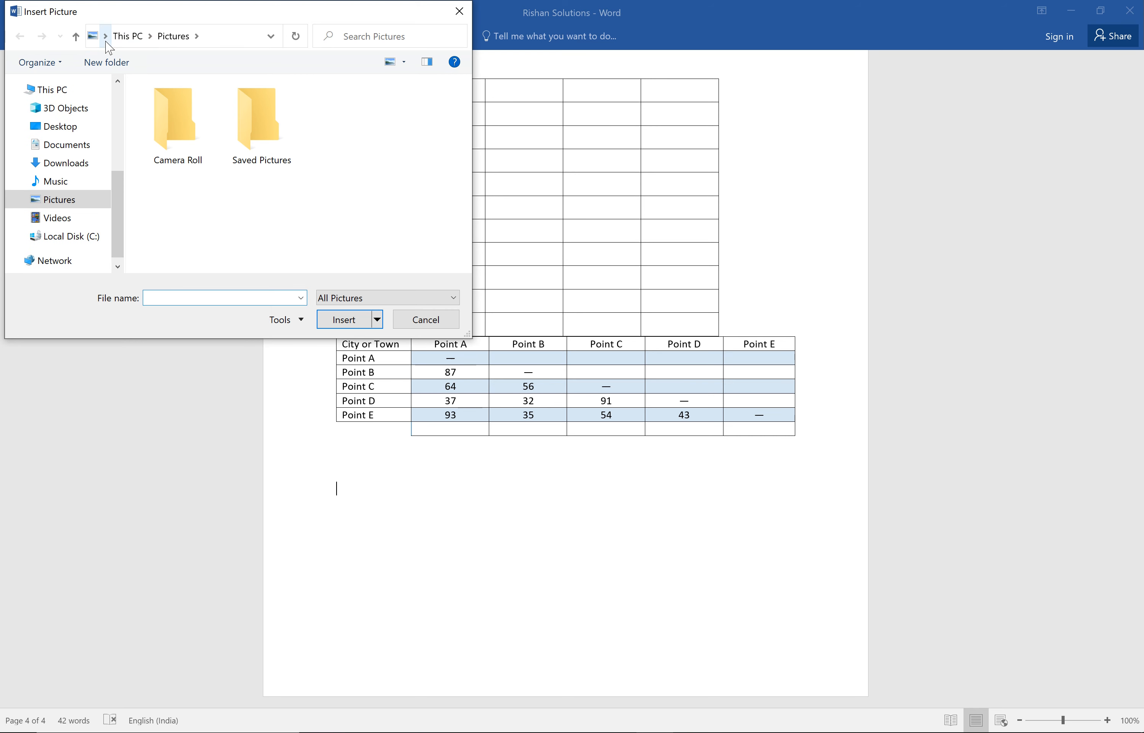
{"action": "left_click", "coordinate": [72, 169]}
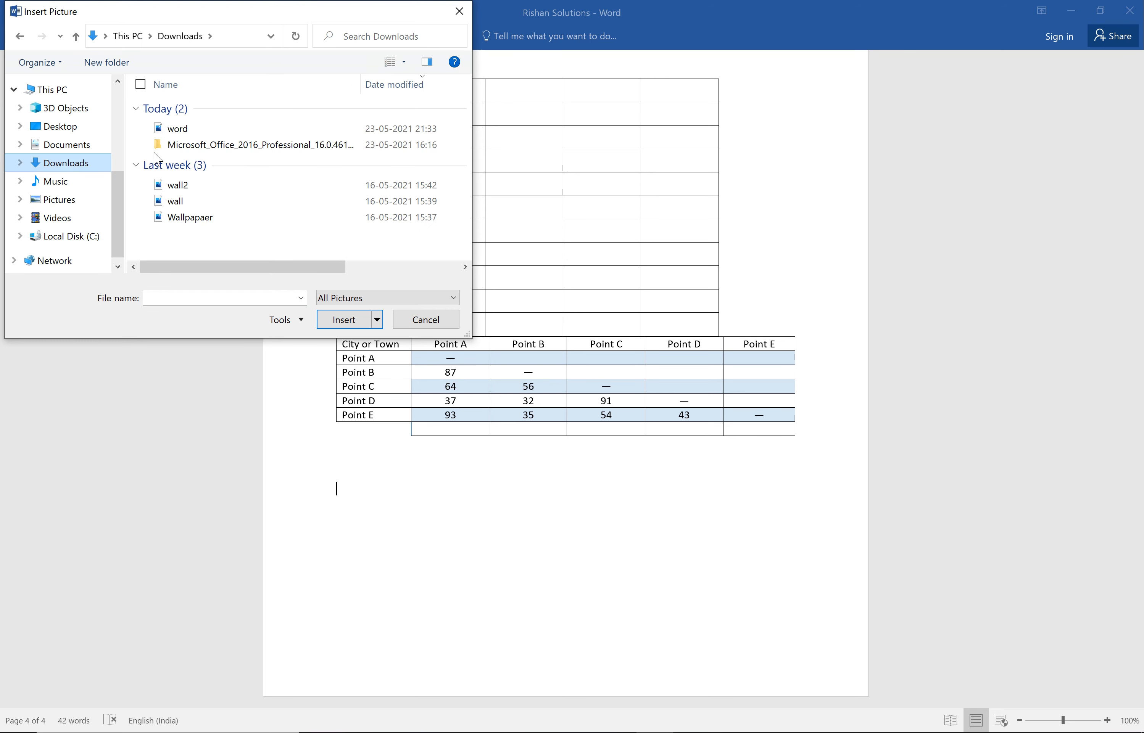
{"action": "left_click", "coordinate": [175, 185]}
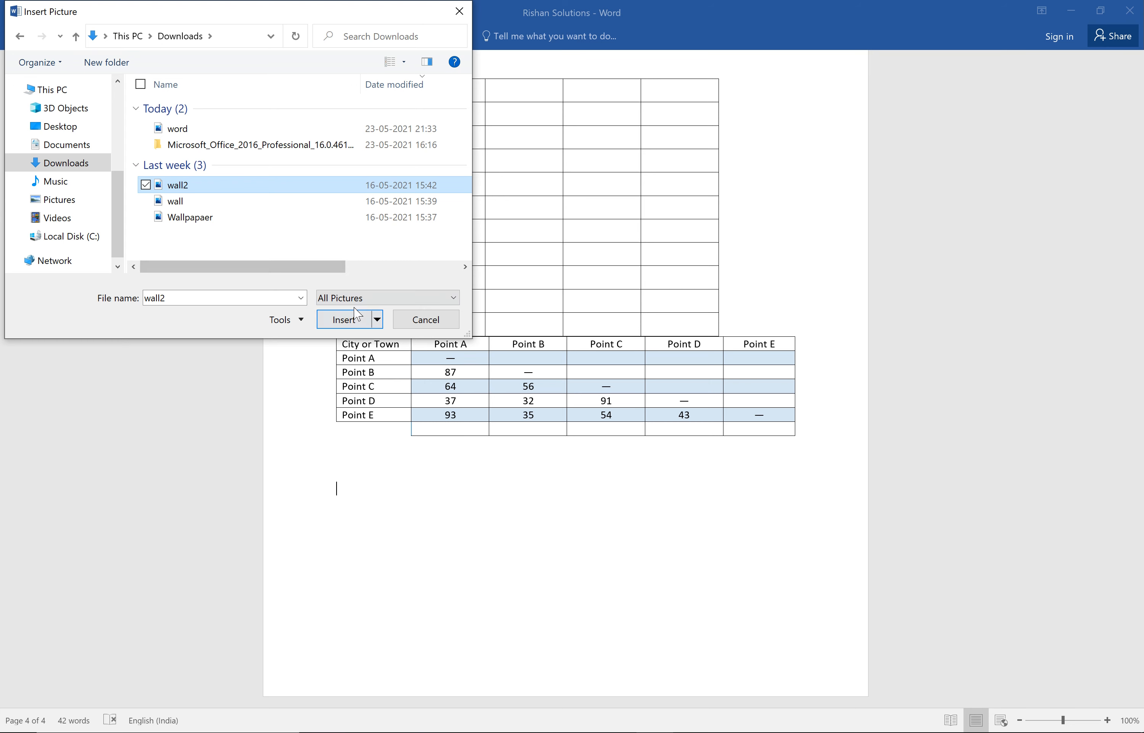
{"action": "left_click", "coordinate": [346, 319]}
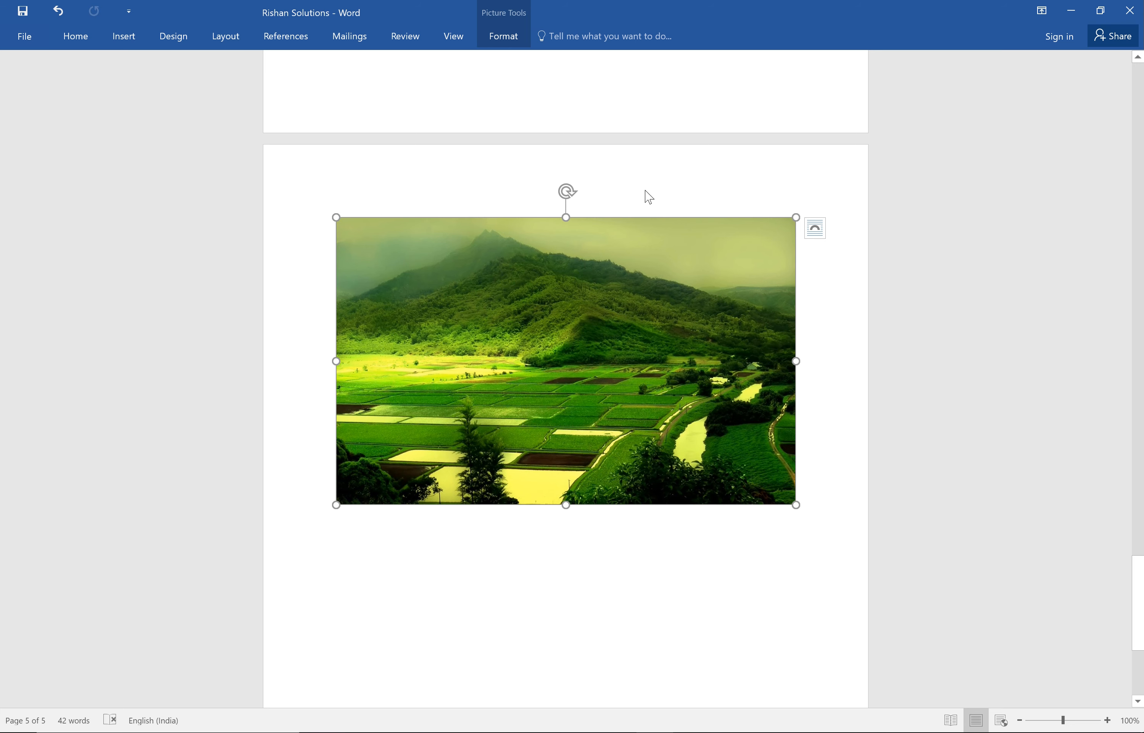
Shrink the inserted picture until it fits under the Matrix table, and enlarge it until it extends slightly past the right margin.
{"action": "left_click_drag", "start_coordinate": [796, 506], "coordinate": [674, 429]}
{"action": "left_click_drag", "start_coordinate": [601, 356], "coordinate": [530, 339]}
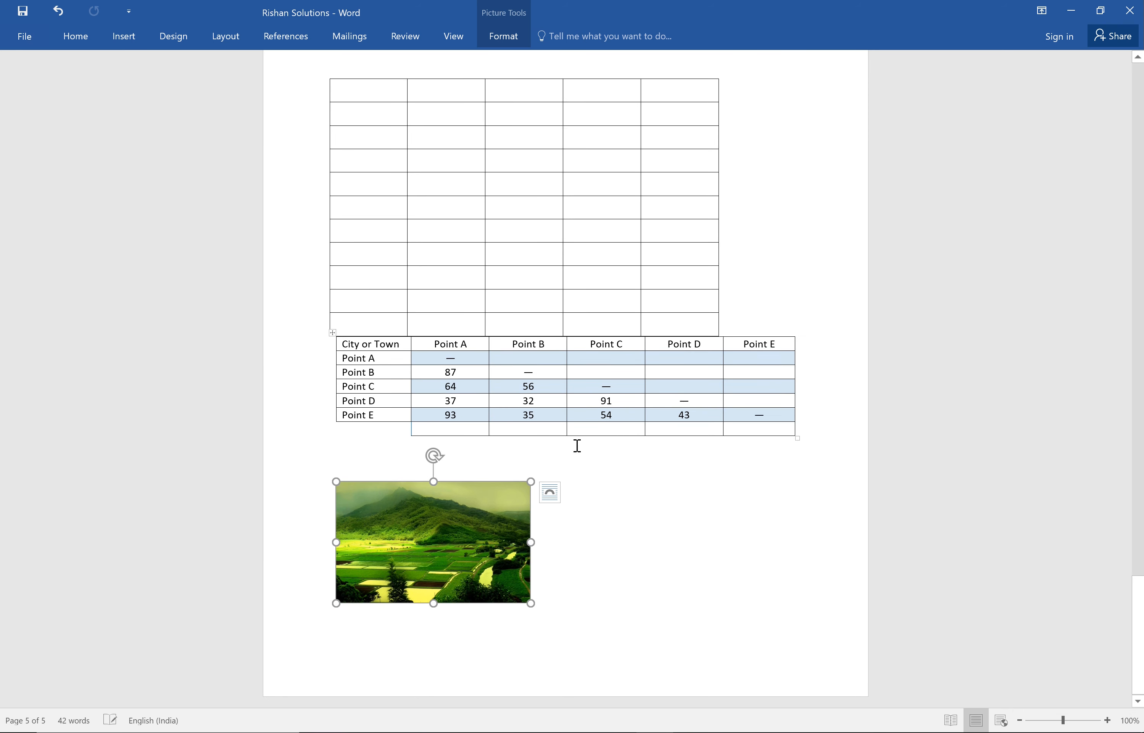
{"action": "left_click_drag", "start_coordinate": [530, 607], "coordinate": [842, 720]}
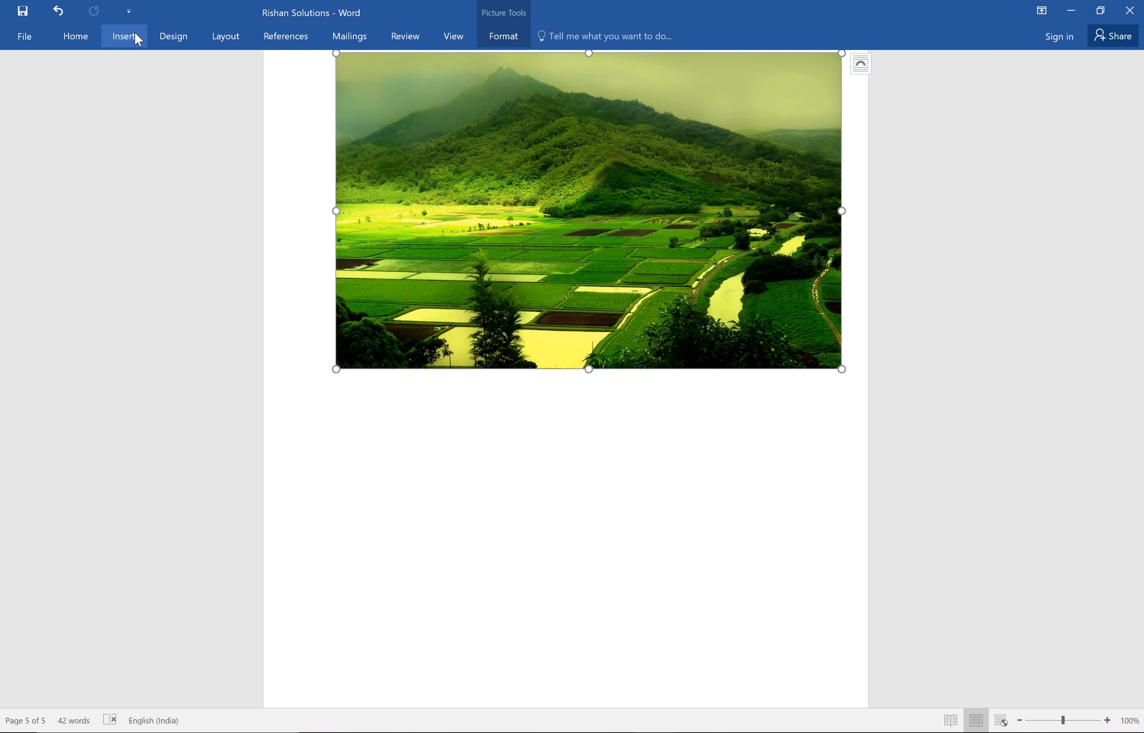
Deselect the picture and start a new empty paragraph directly below it.
{"action": "left_click", "coordinate": [126, 37]}
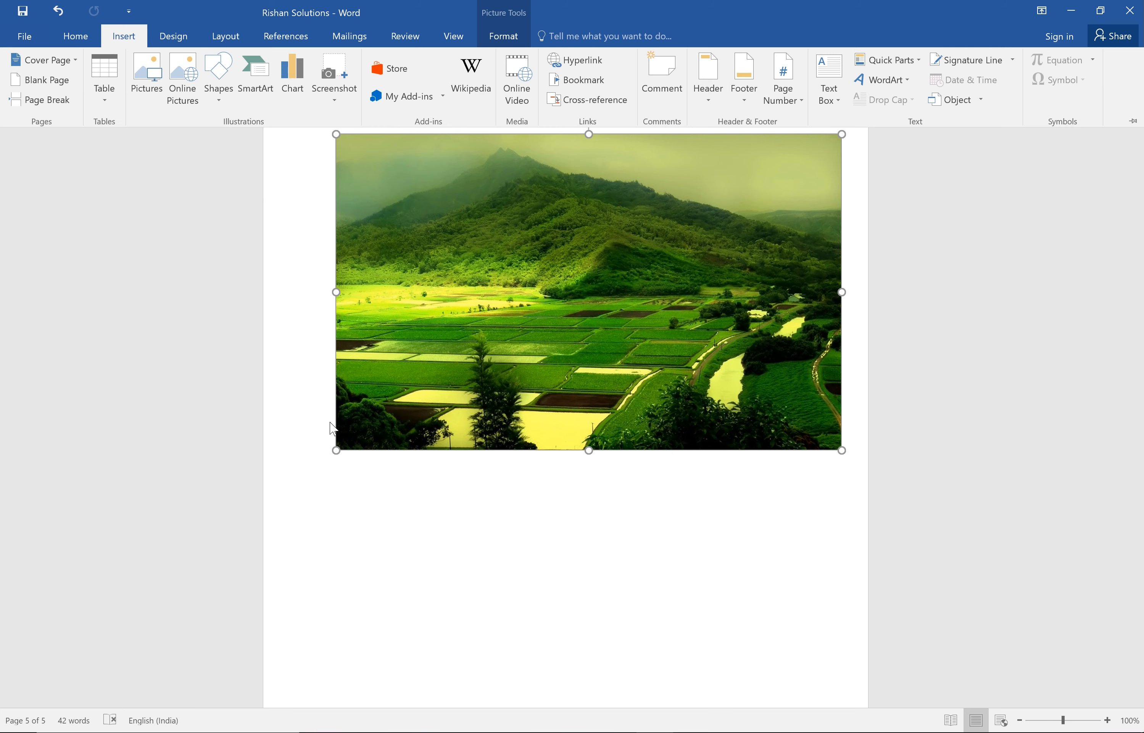
{"action": "key", "text": "ctrl+F1"}
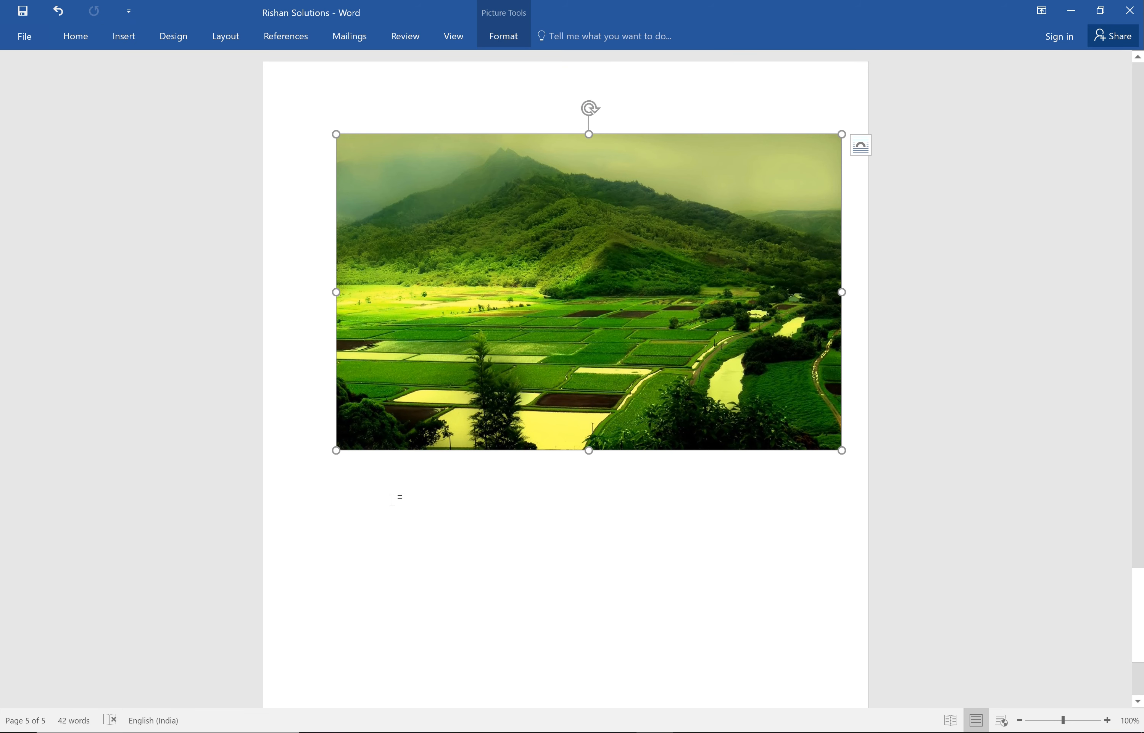
{"action": "left_click", "coordinate": [859, 443]}
{"action": "key", "text": "Return"}
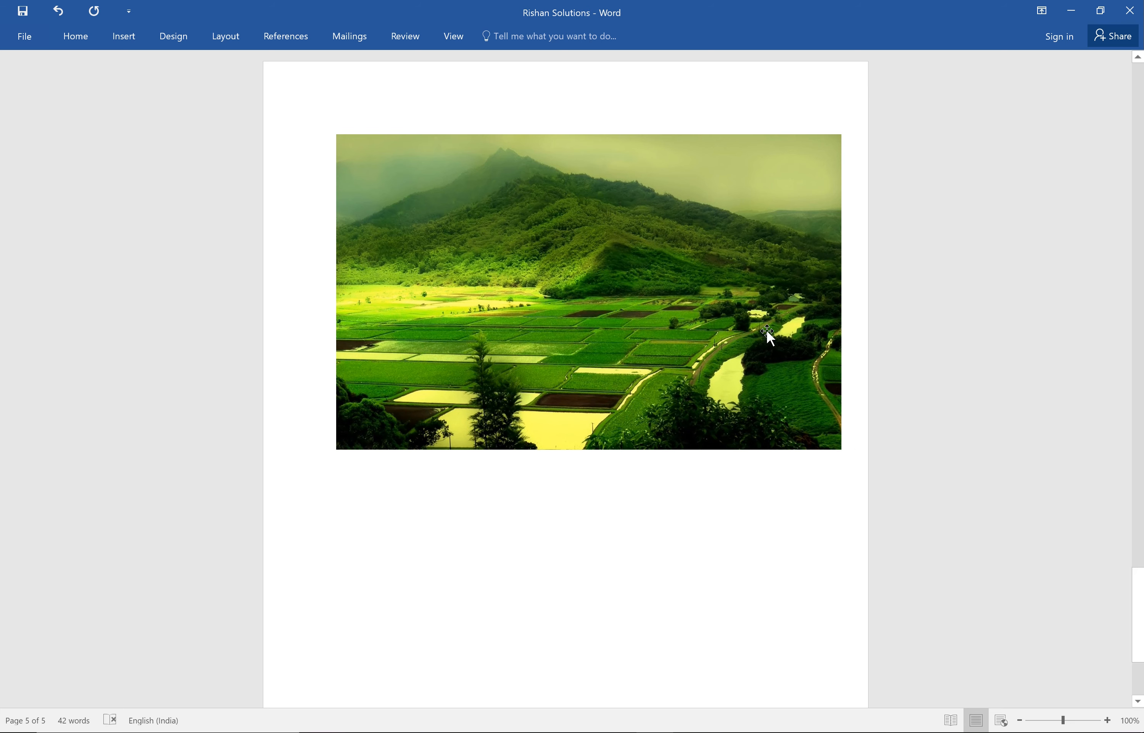
Draw a rectangle shape below the picture, slightly left of the page's centre, and label it "Start".
{"action": "left_click", "coordinate": [130, 44]}
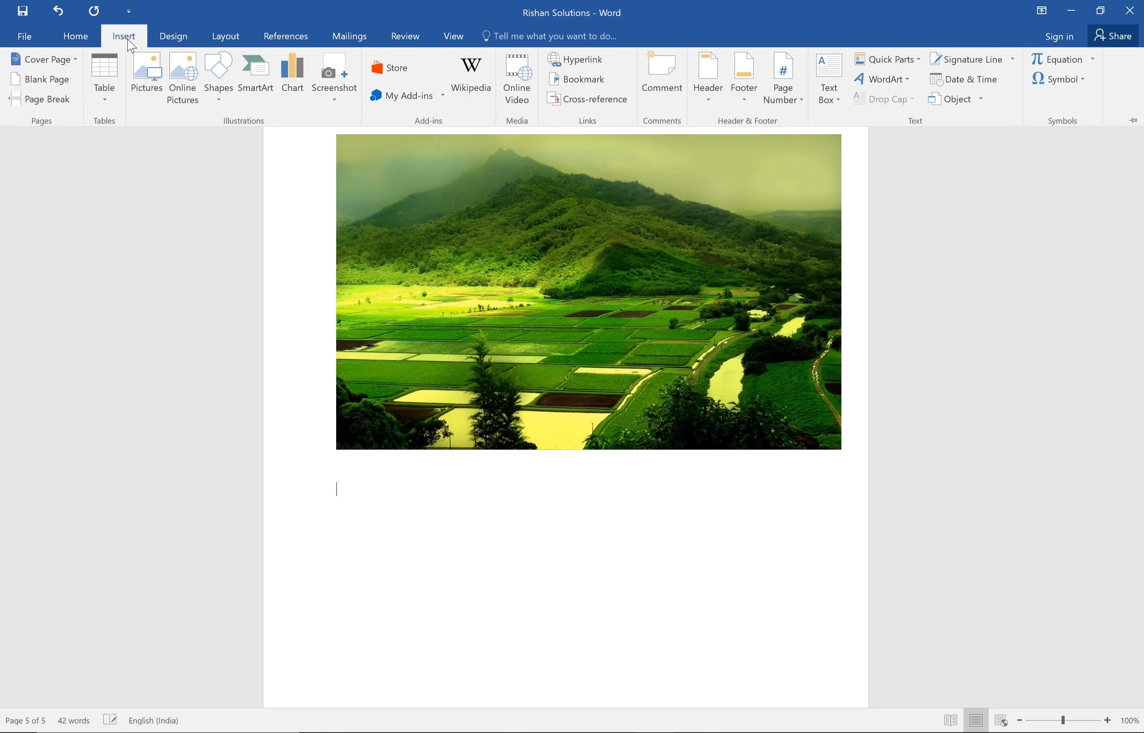
{"action": "left_click", "coordinate": [218, 96]}
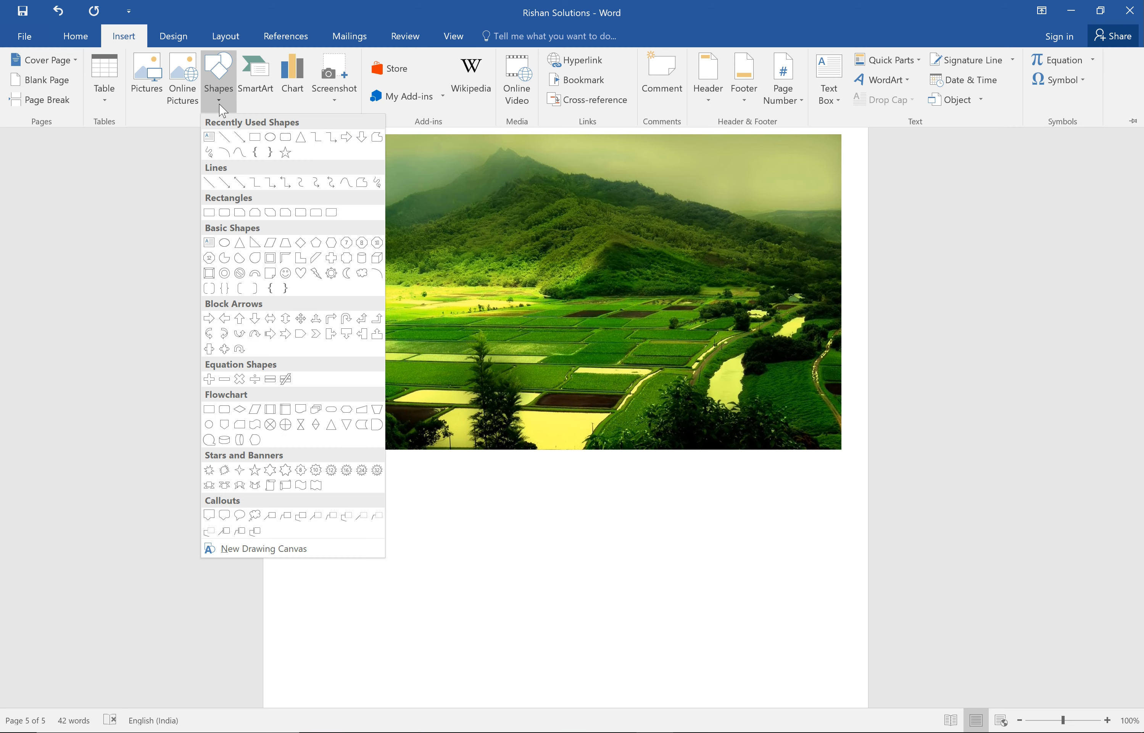
{"action": "left_click", "coordinate": [255, 139]}
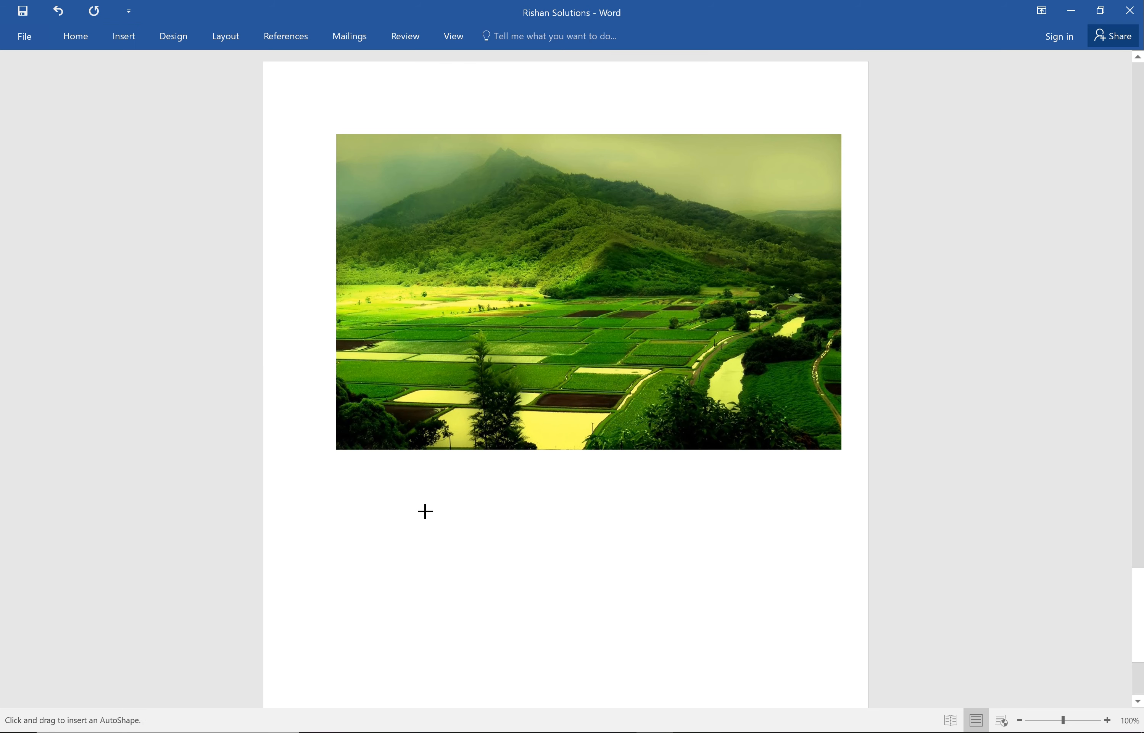
{"action": "mouse_move", "coordinate": [435, 489]}
{"action": "left_mouse_down"}
{"action": "mouse_move", "coordinate": [551, 541]}
{"action": "mouse_move", "coordinate": [557, 559]}
{"action": "mouse_move", "coordinate": [580, 559]}
{"action": "left_mouse_up"}
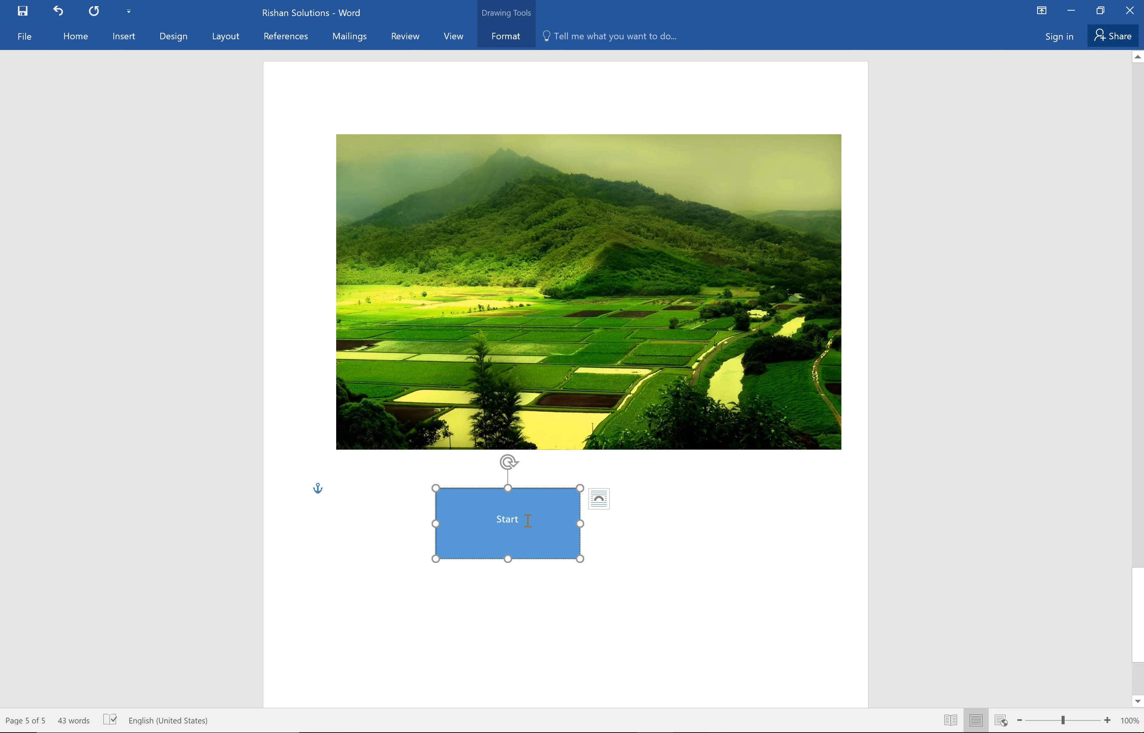
Set the font size of the "Start" text in the rectangle to 18 and deselect the shape.
{"action": "double_click", "coordinate": [496, 526]}
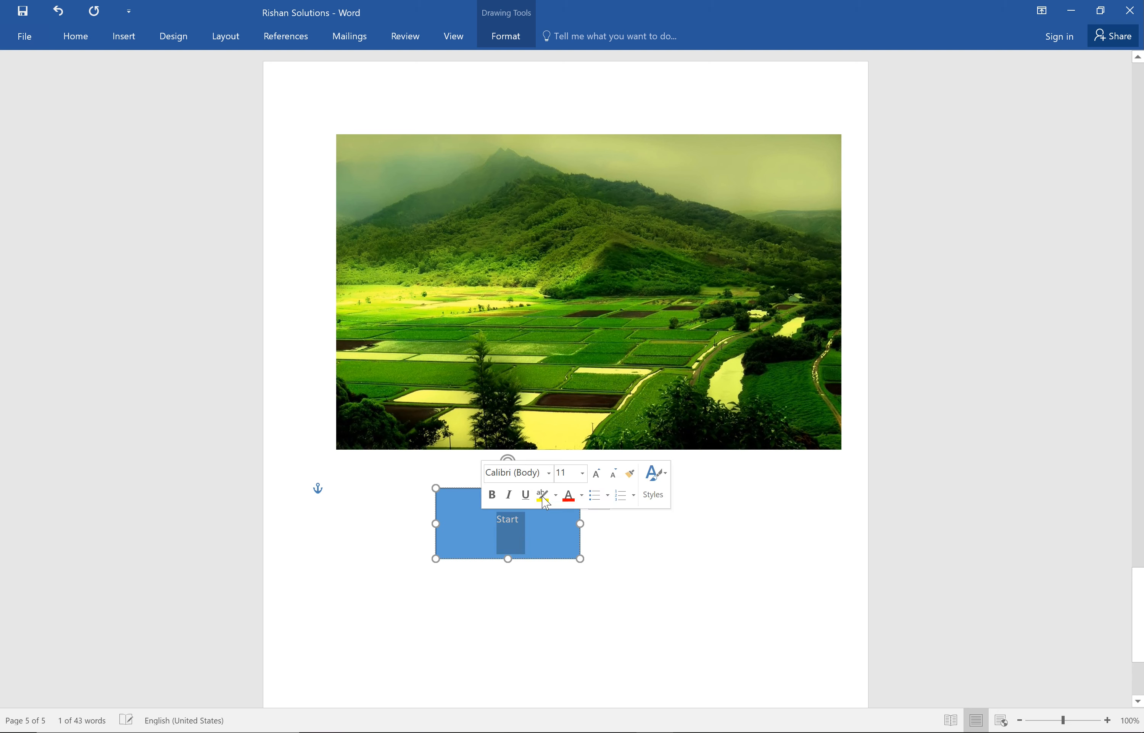
{"action": "left_click", "coordinate": [582, 473]}
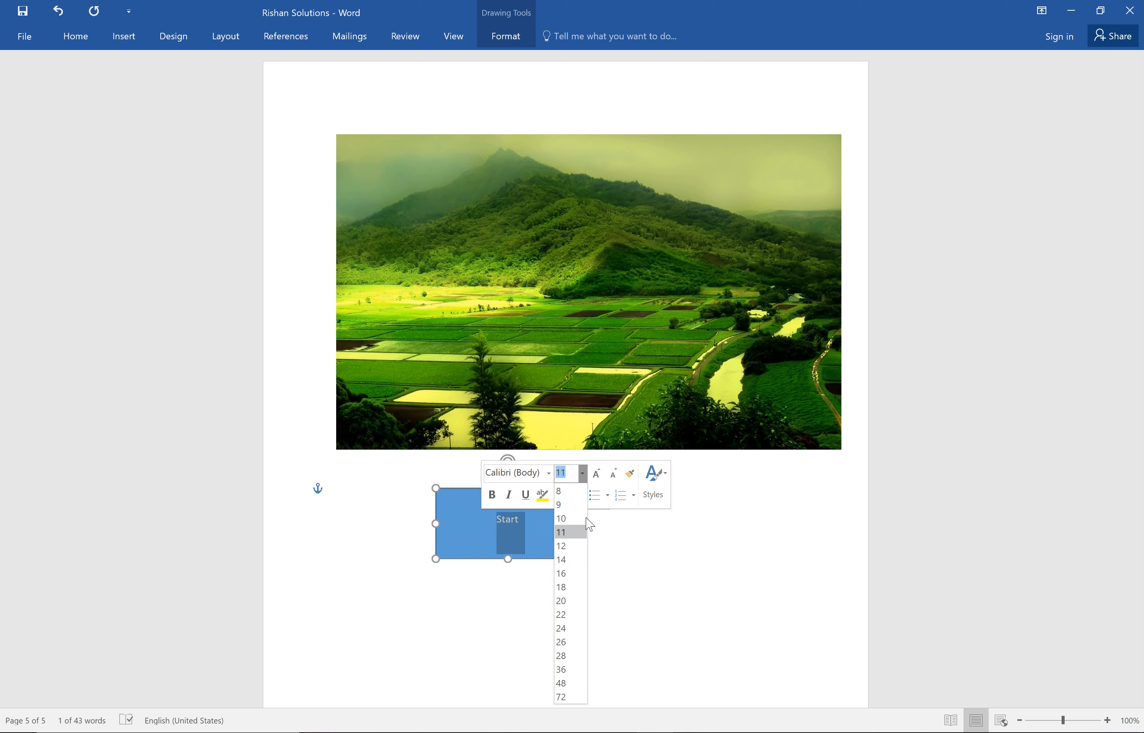
{"action": "left_click", "coordinate": [569, 587]}
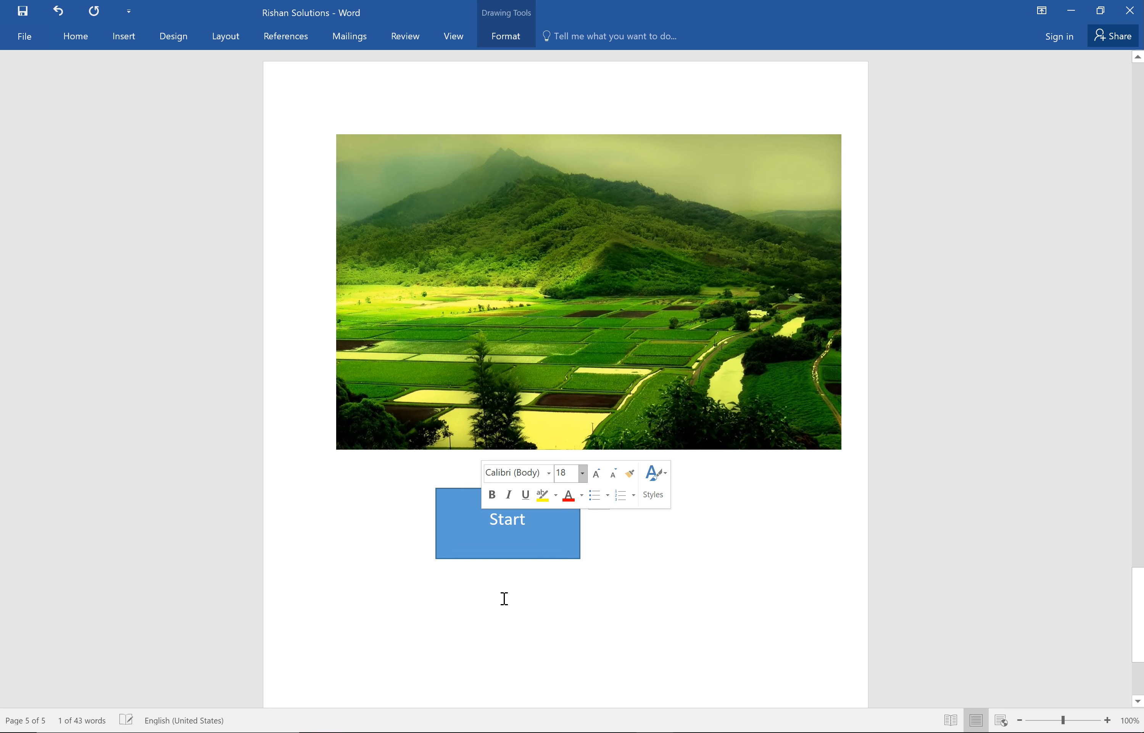
{"action": "left_click", "coordinate": [596, 610]}
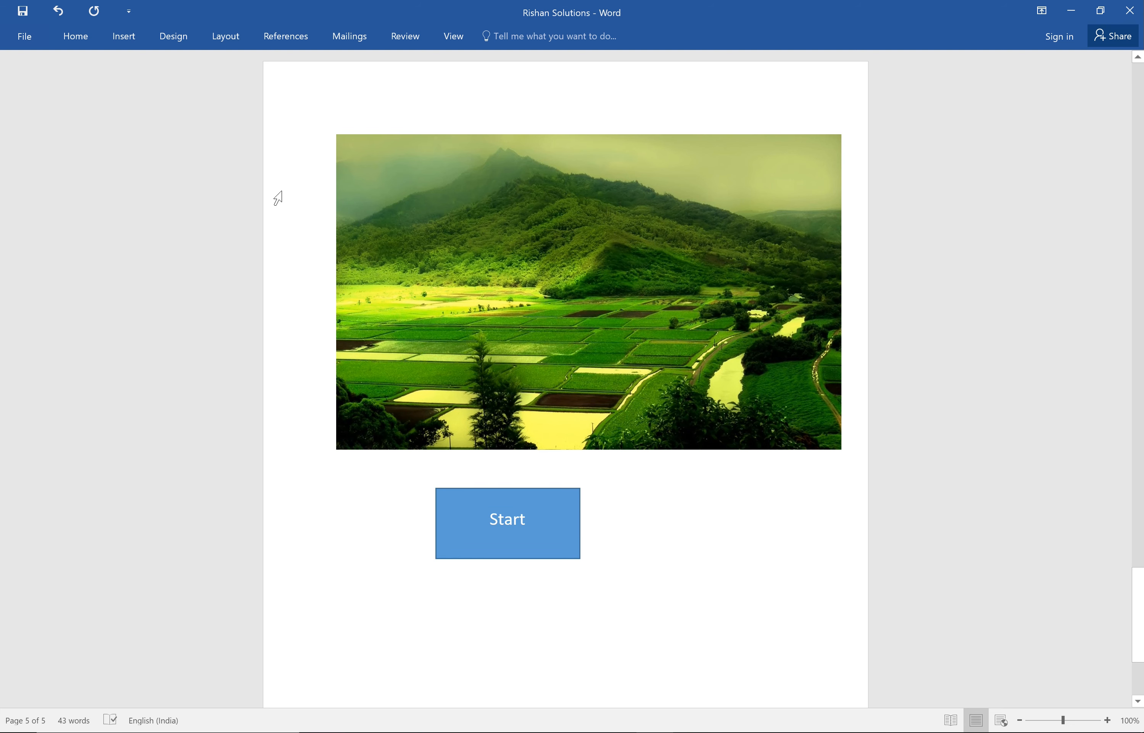
Draw a Right Arrow block shape extending to the right from the right edge of the "Start" rectangle.
{"action": "left_click", "coordinate": [115, 34]}
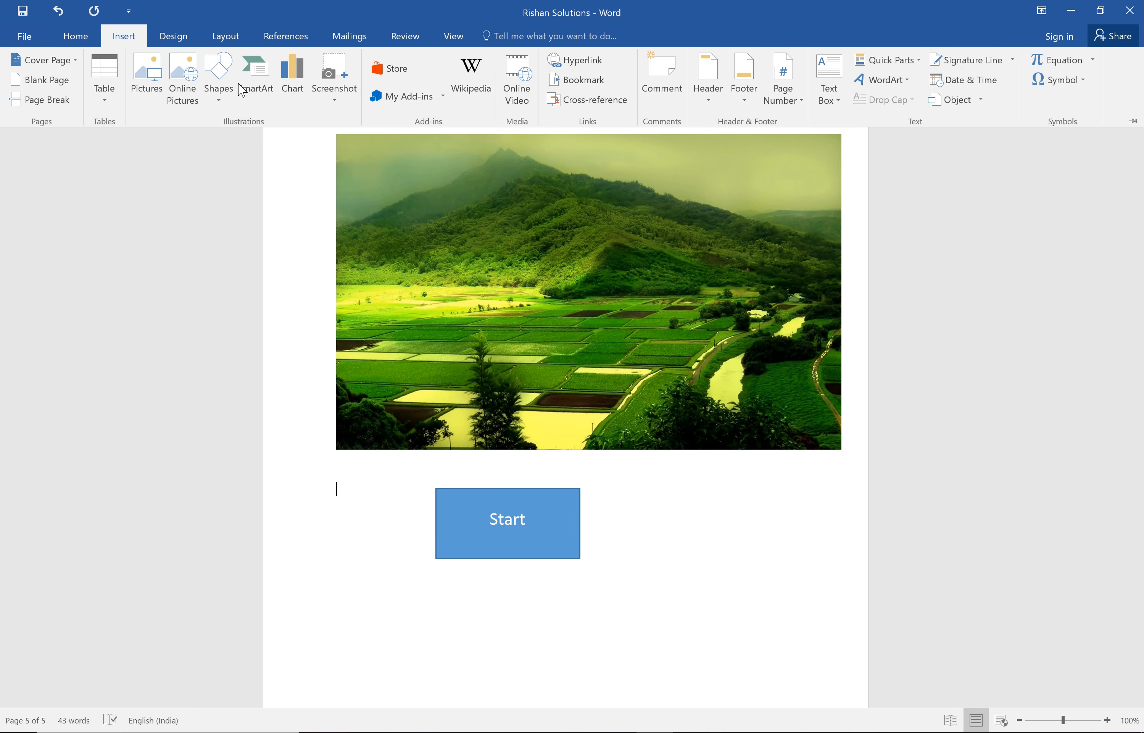
{"action": "left_click", "coordinate": [219, 96]}
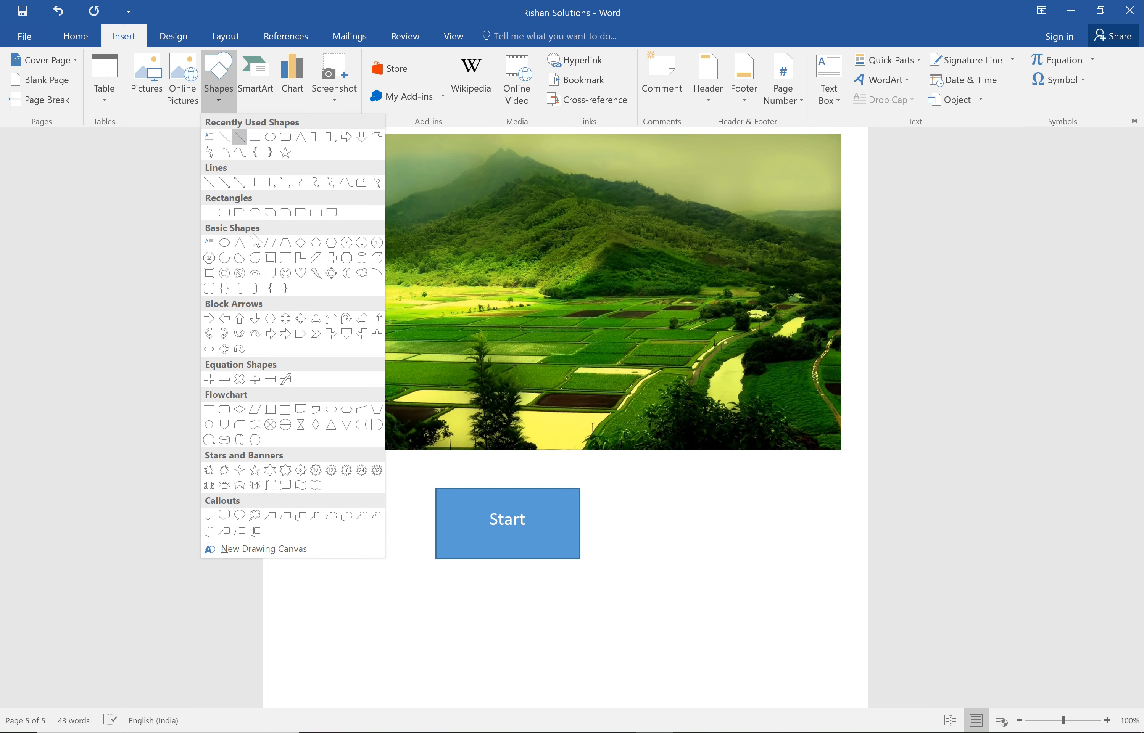
{"action": "left_click", "coordinate": [210, 320]}
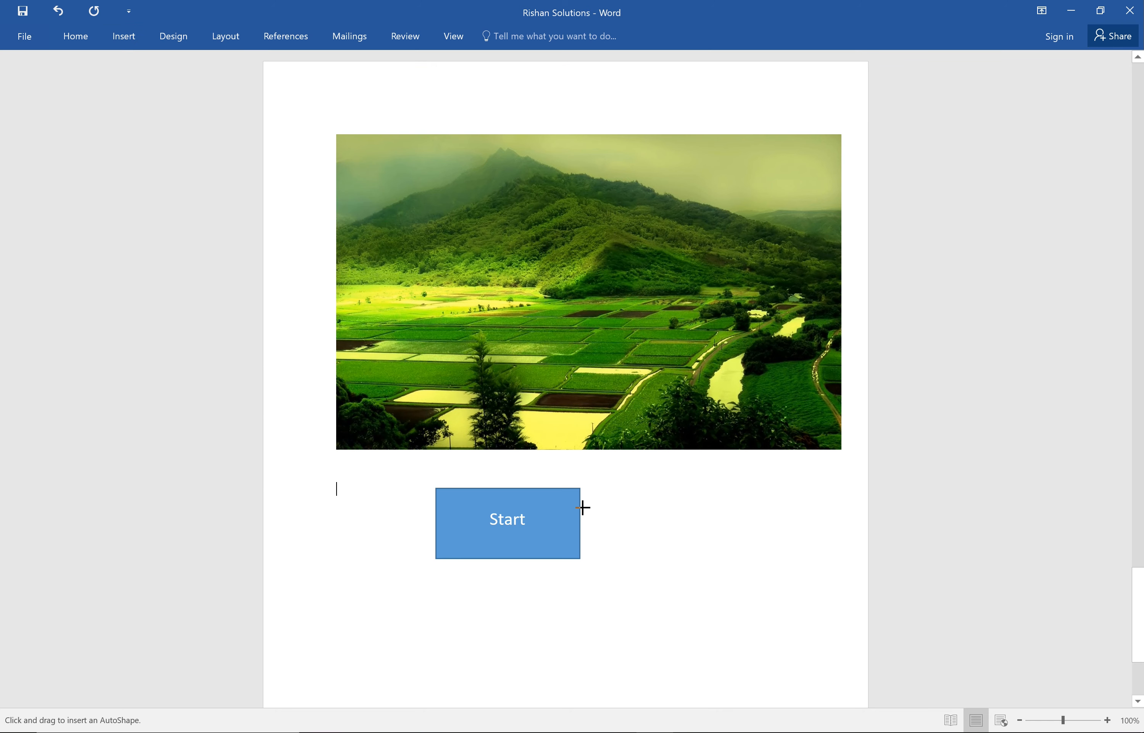
{"action": "mouse_move", "coordinate": [583, 507]}
{"action": "left_mouse_down"}
{"action": "mouse_move", "coordinate": [705, 546]}
{"action": "mouse_move", "coordinate": [625, 531]}
{"action": "mouse_move", "coordinate": [637, 530]}
{"action": "left_mouse_up"}
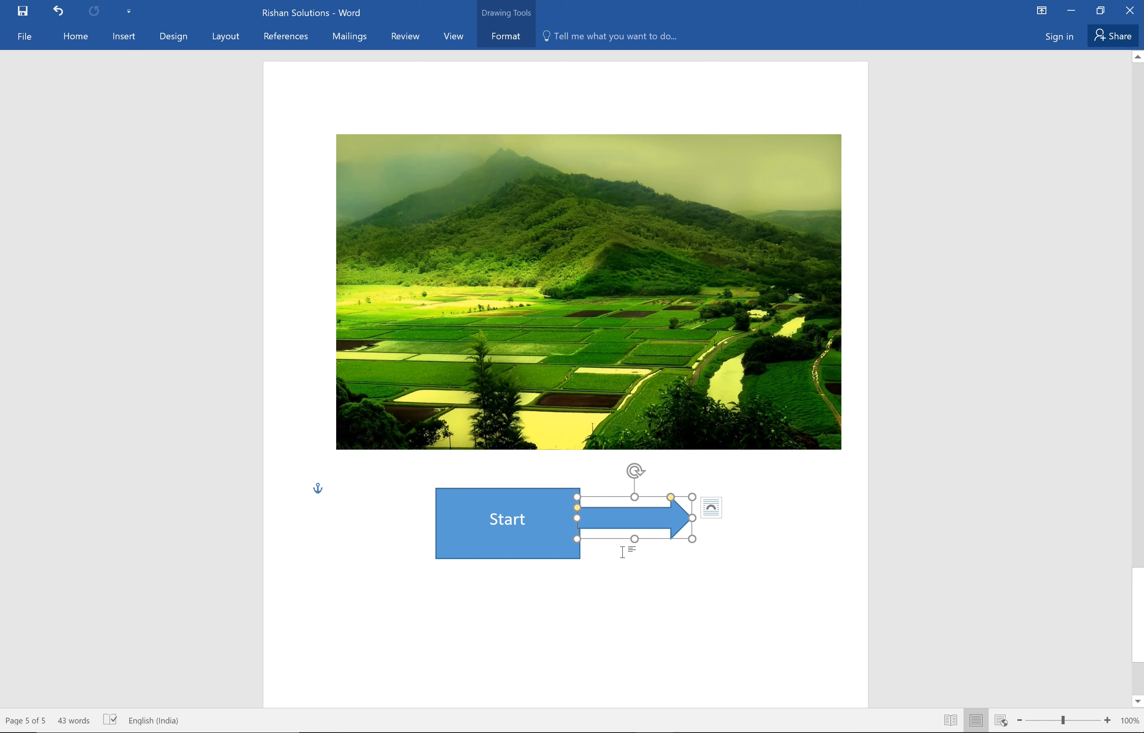
Deselect the arrow and insert a Picture Accent Process SmartArt graphic from the Process category below the picture.
{"action": "left_click", "coordinate": [647, 587]}
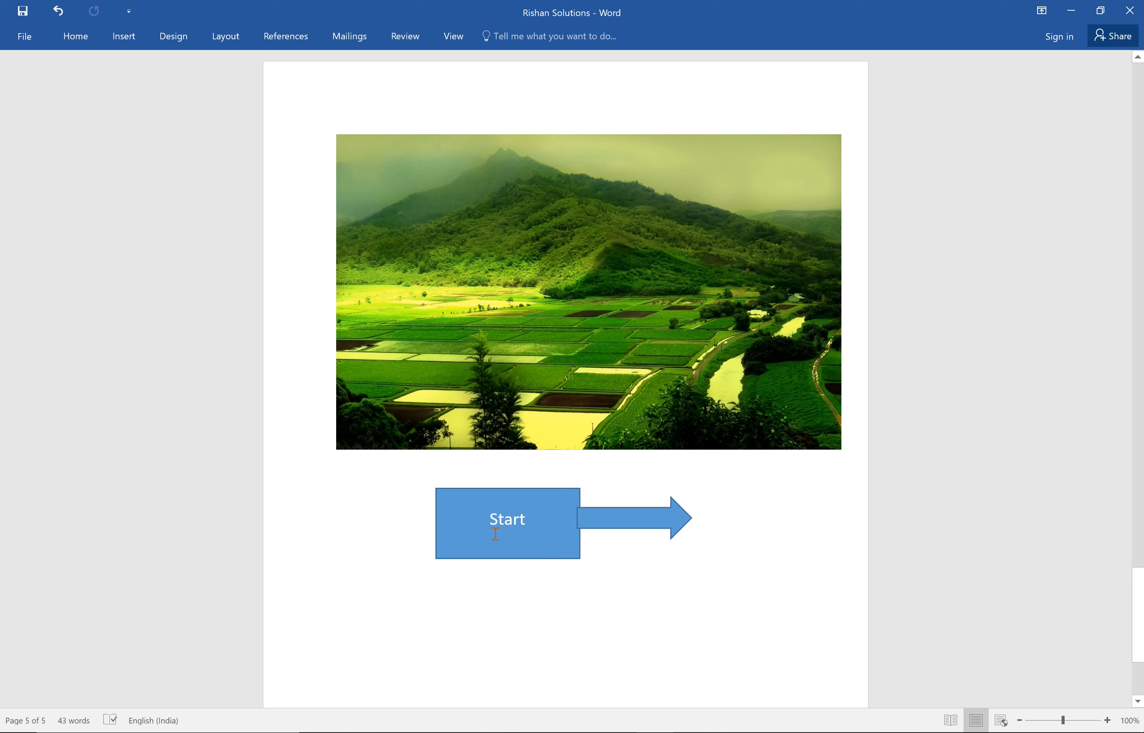
{"action": "left_click", "coordinate": [131, 40]}
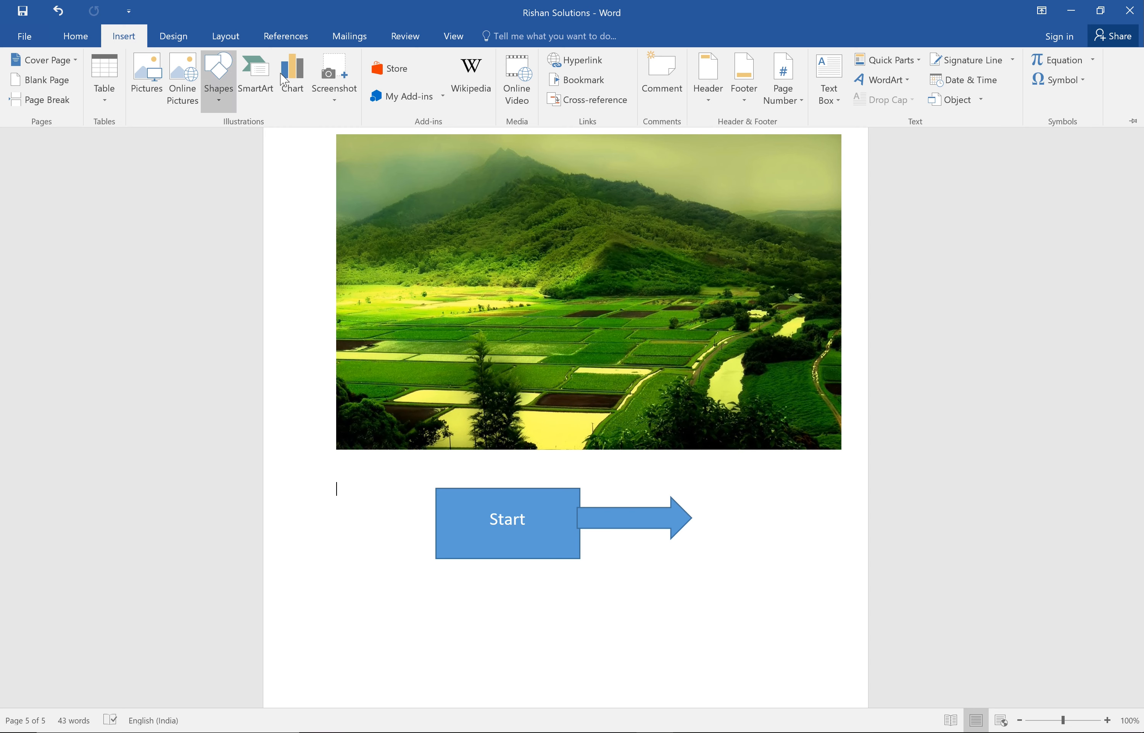
{"action": "left_click", "coordinate": [258, 91]}
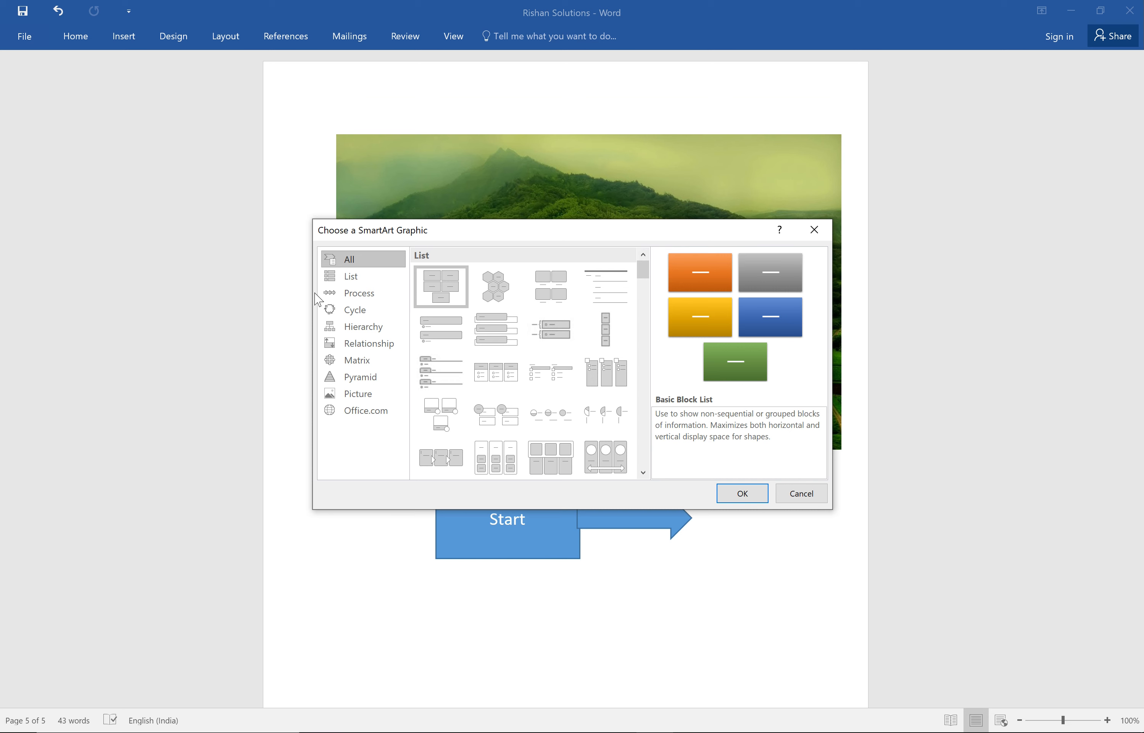
{"action": "left_click", "coordinate": [355, 283]}
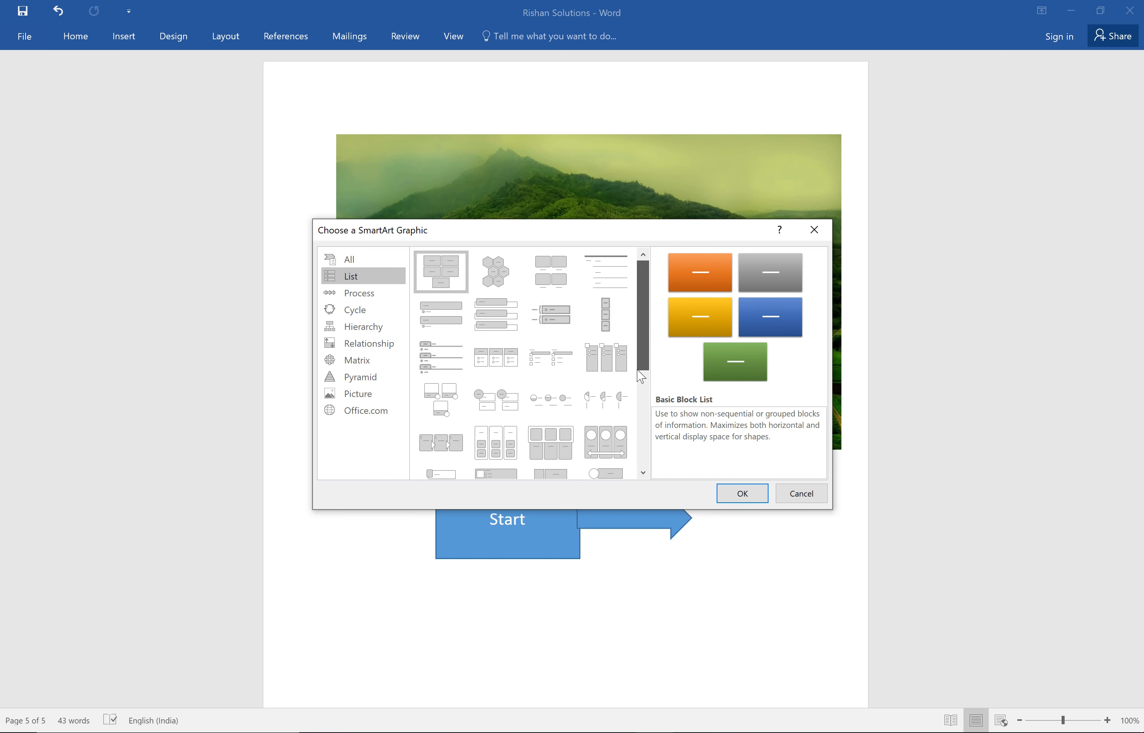
{"action": "scroll", "coordinate": [640, 376], "scroll_direction": "down", "scroll_amount": 5}
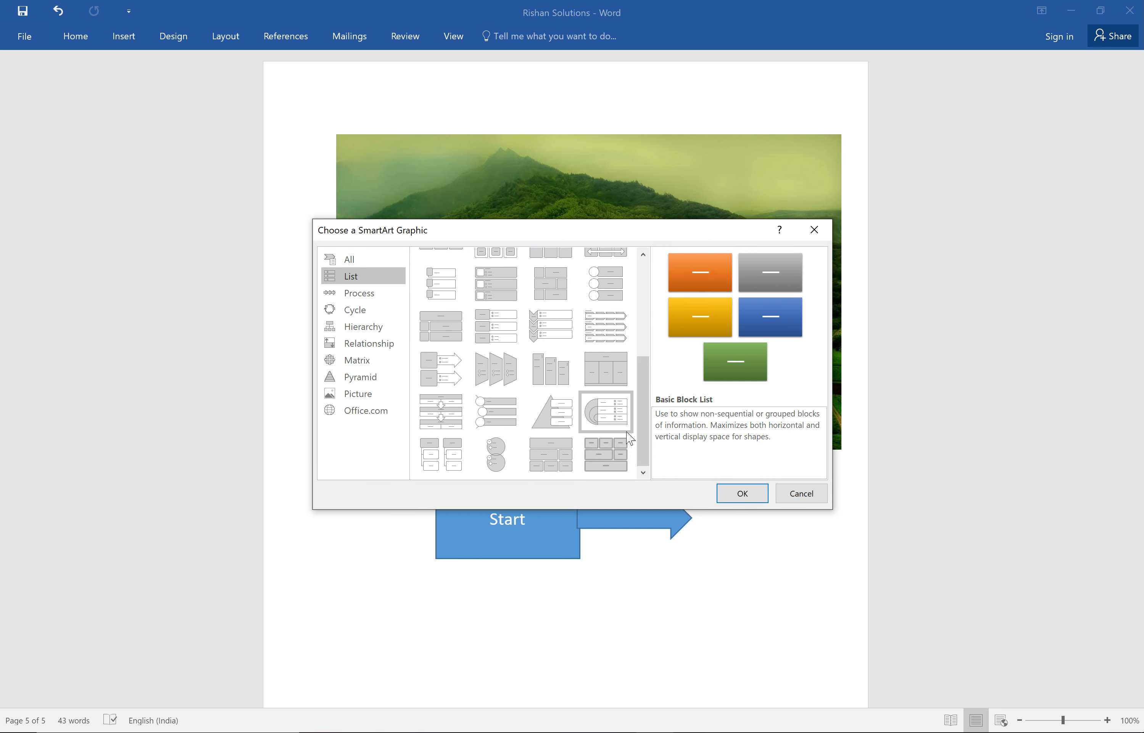
{"action": "left_click", "coordinate": [367, 298]}
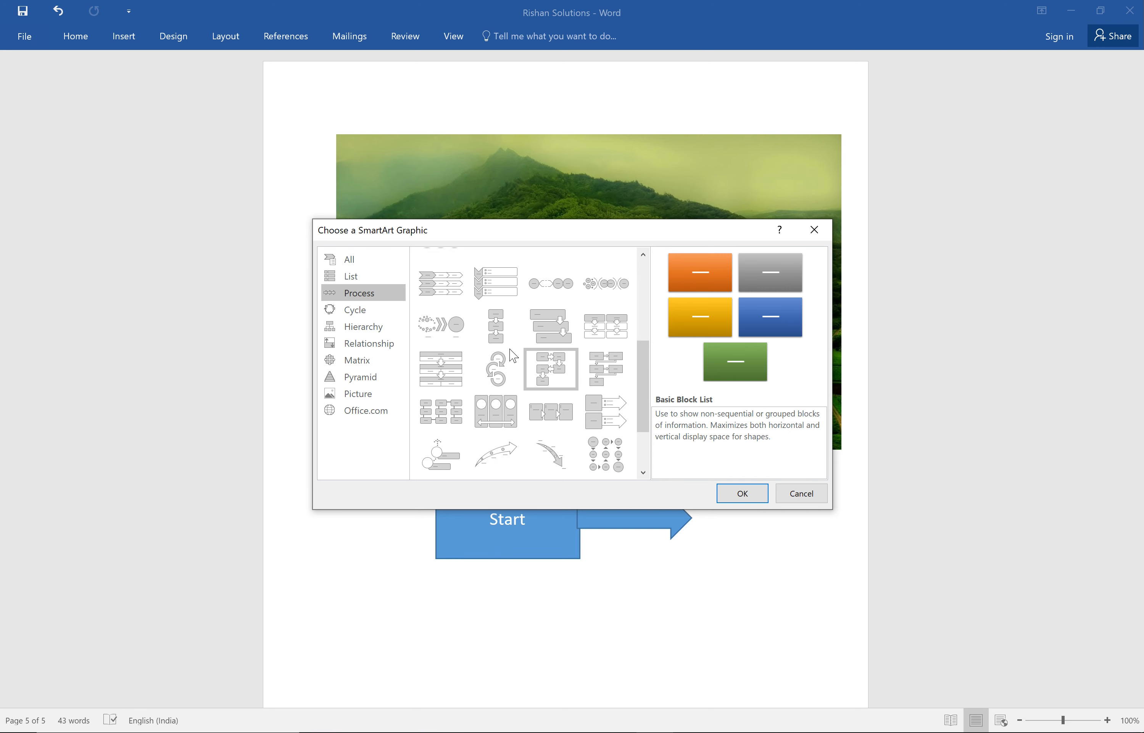
{"action": "left_click_drag", "start_coordinate": [646, 365], "coordinate": [634, 287]}
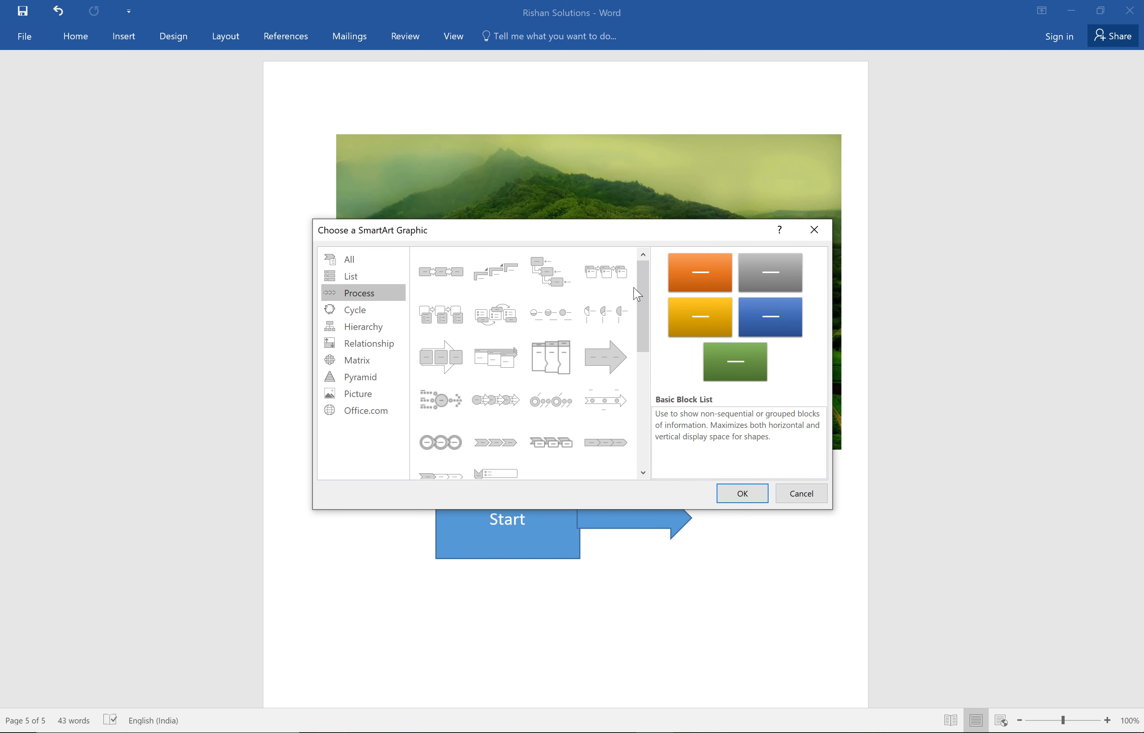
{"action": "left_click", "coordinate": [455, 322]}
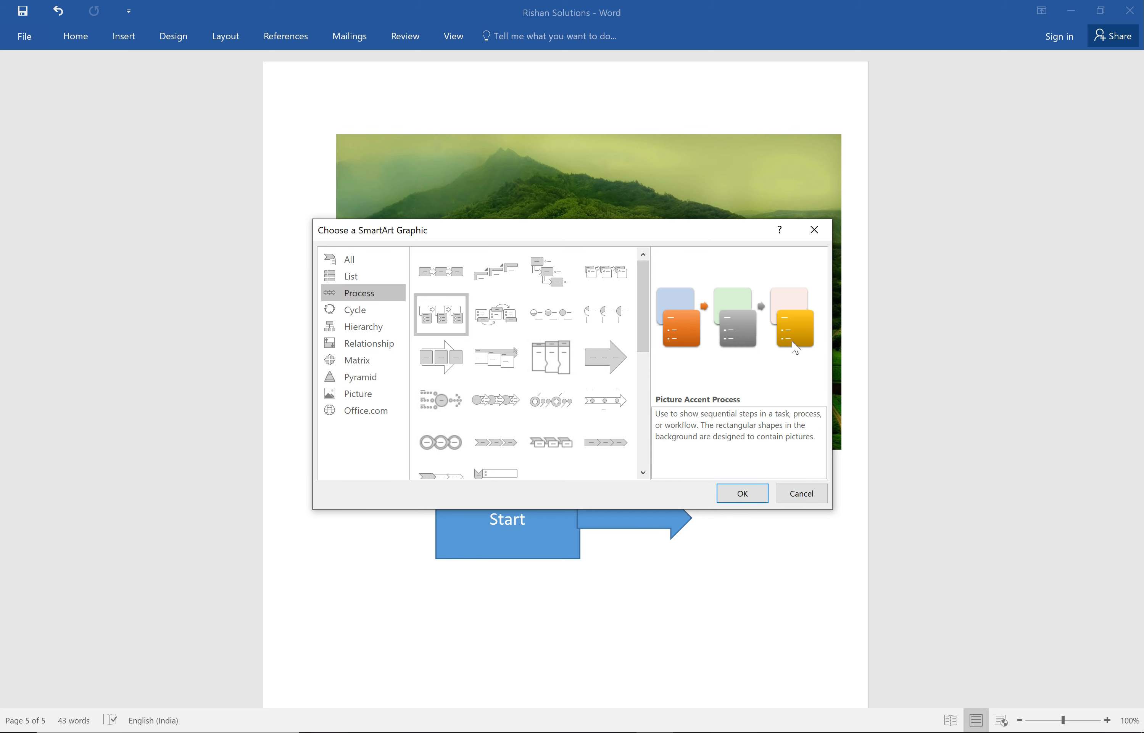
{"action": "left_click", "coordinate": [743, 495]}
{"action": "left_click_drag", "start_coordinate": [1137, 572], "coordinate": [1137, 604]}
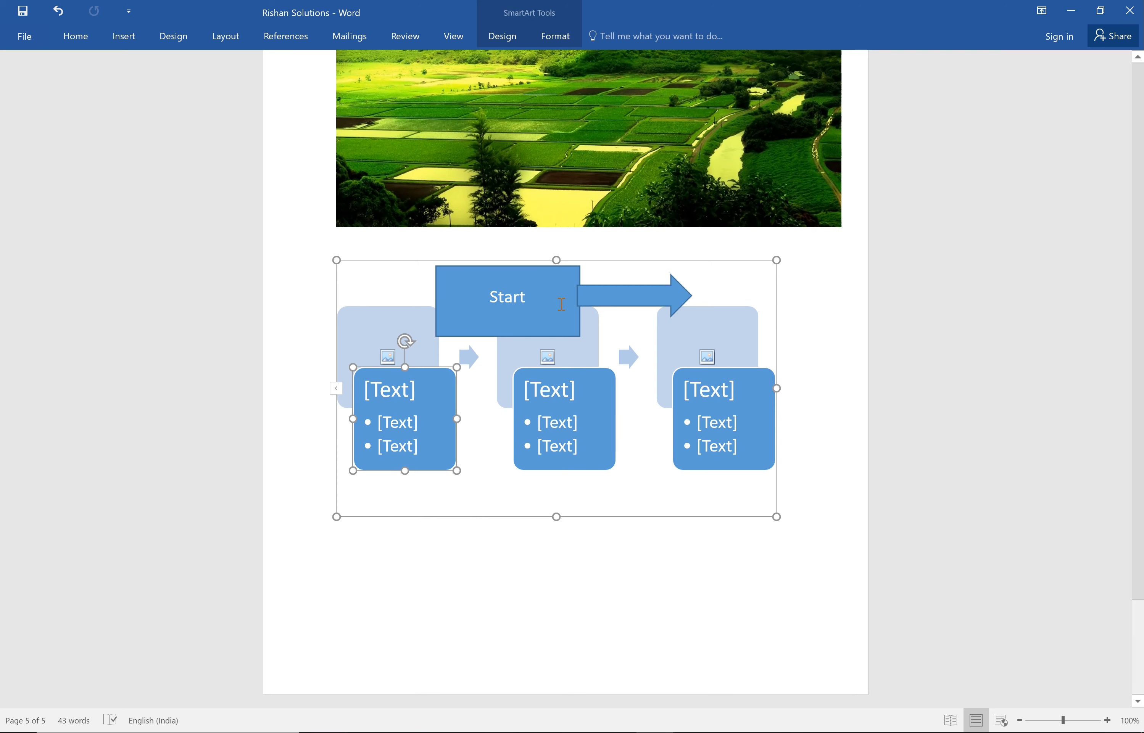
Undo the insertion of the Picture Accent Process SmartArt graphic.
{"action": "left_click", "coordinate": [561, 303]}
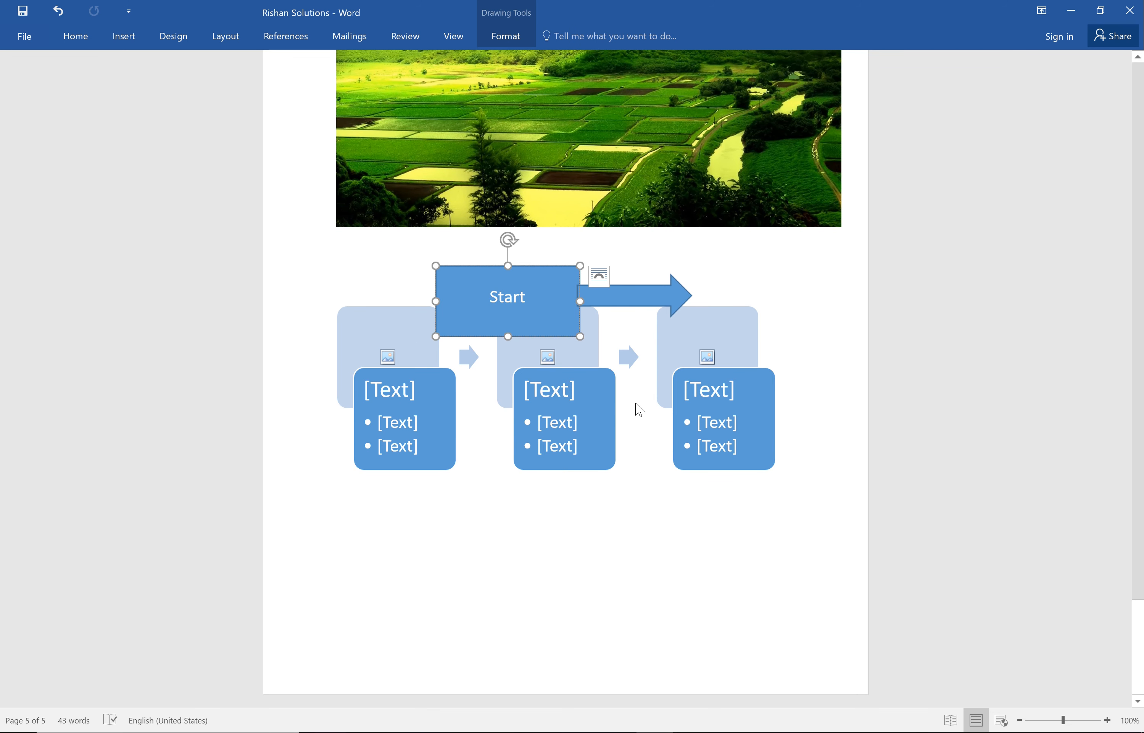
{"action": "key", "text": "ctrl+z"}
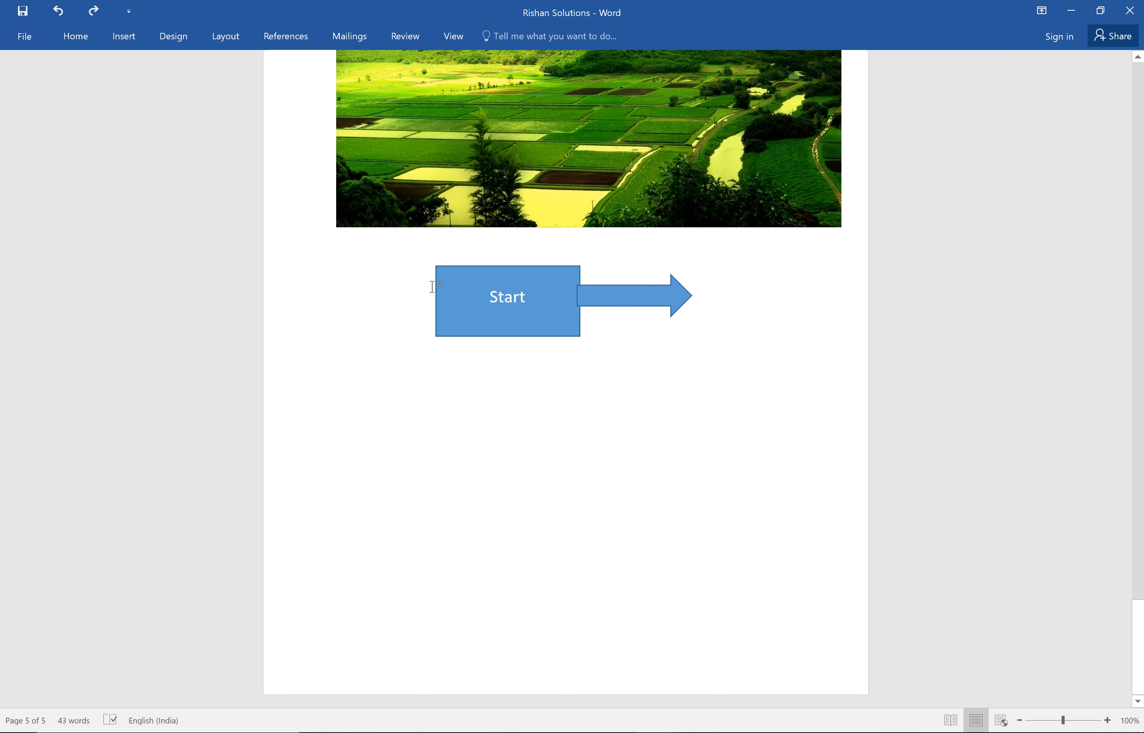
{"action": "left_click", "coordinate": [518, 298]}
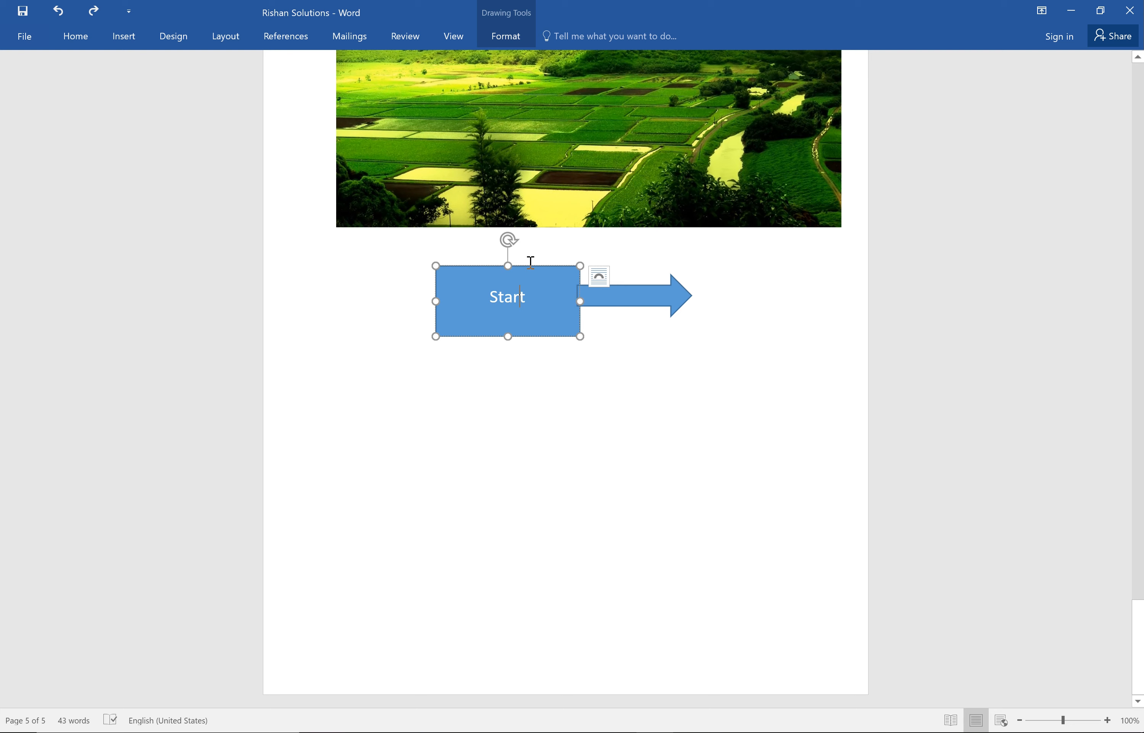
Deselect the "Start" rectangle and insert a blank page at the cursor below the picture.
{"action": "left_click", "coordinate": [656, 628]}
{"action": "left_click", "coordinate": [126, 38]}
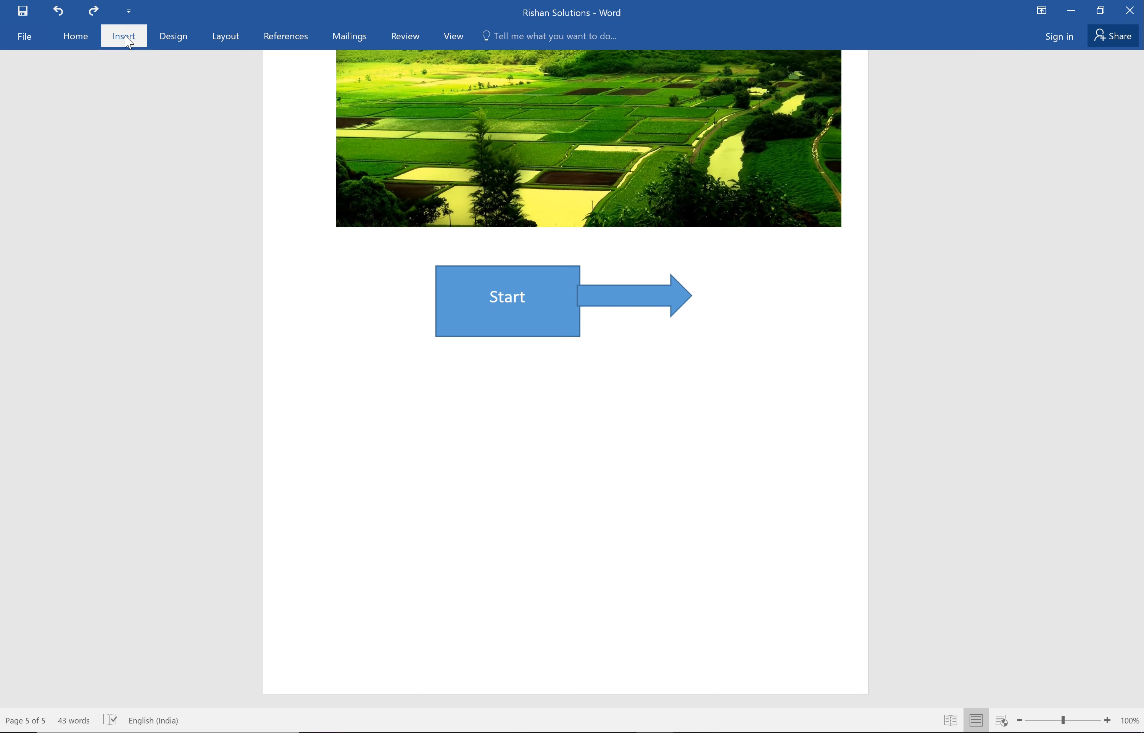
{"action": "left_click", "coordinate": [53, 82]}
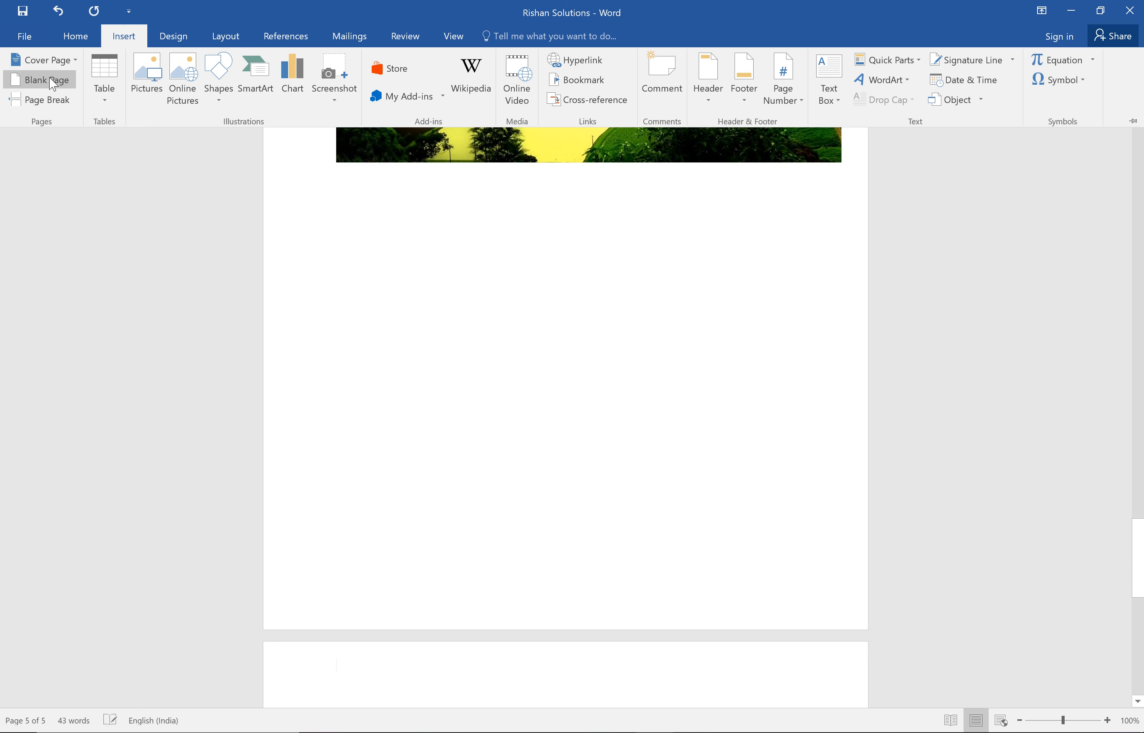
Insert a Text Cycle SmartArt graphic from the Cycle category, placing the cursor in the empty area below the picture.
{"action": "left_click", "coordinate": [485, 218]}
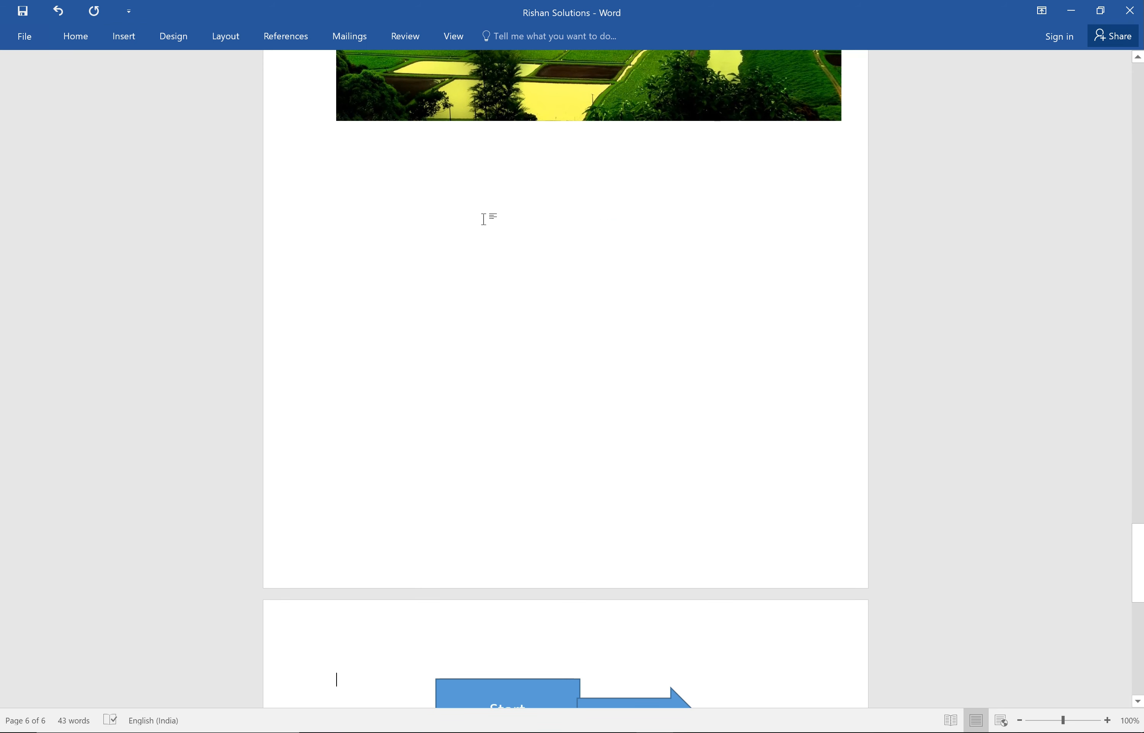
{"action": "left_click", "coordinate": [123, 37]}
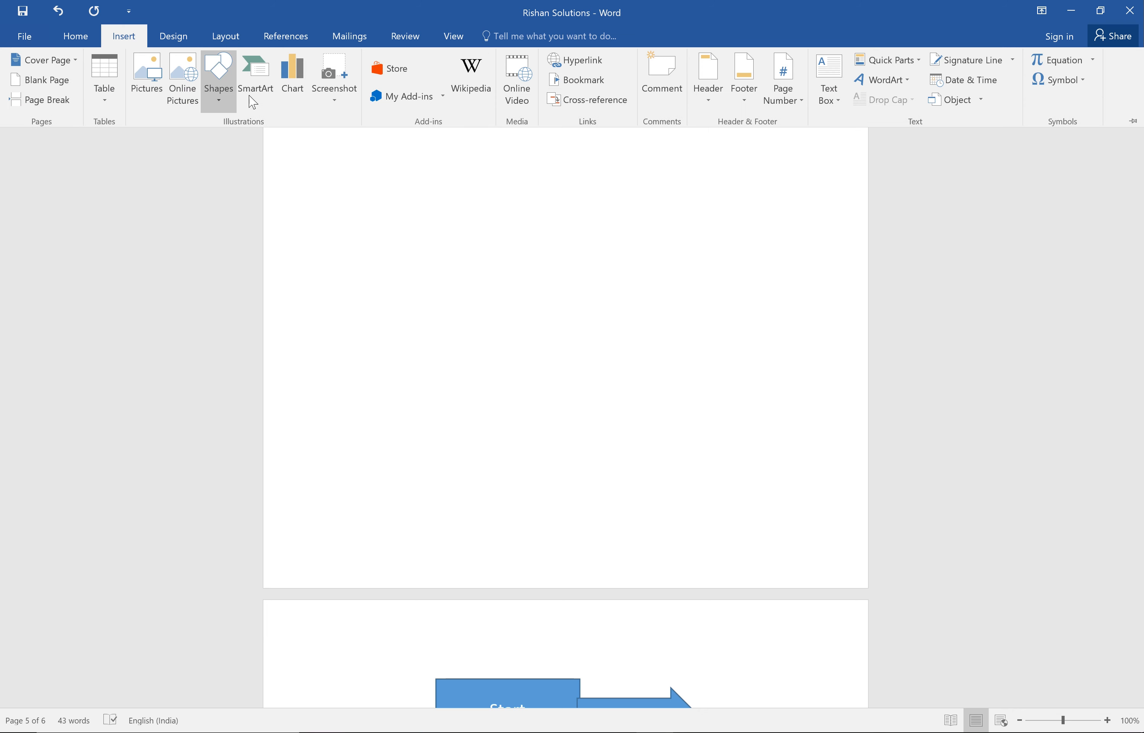
{"action": "left_click", "coordinate": [262, 89]}
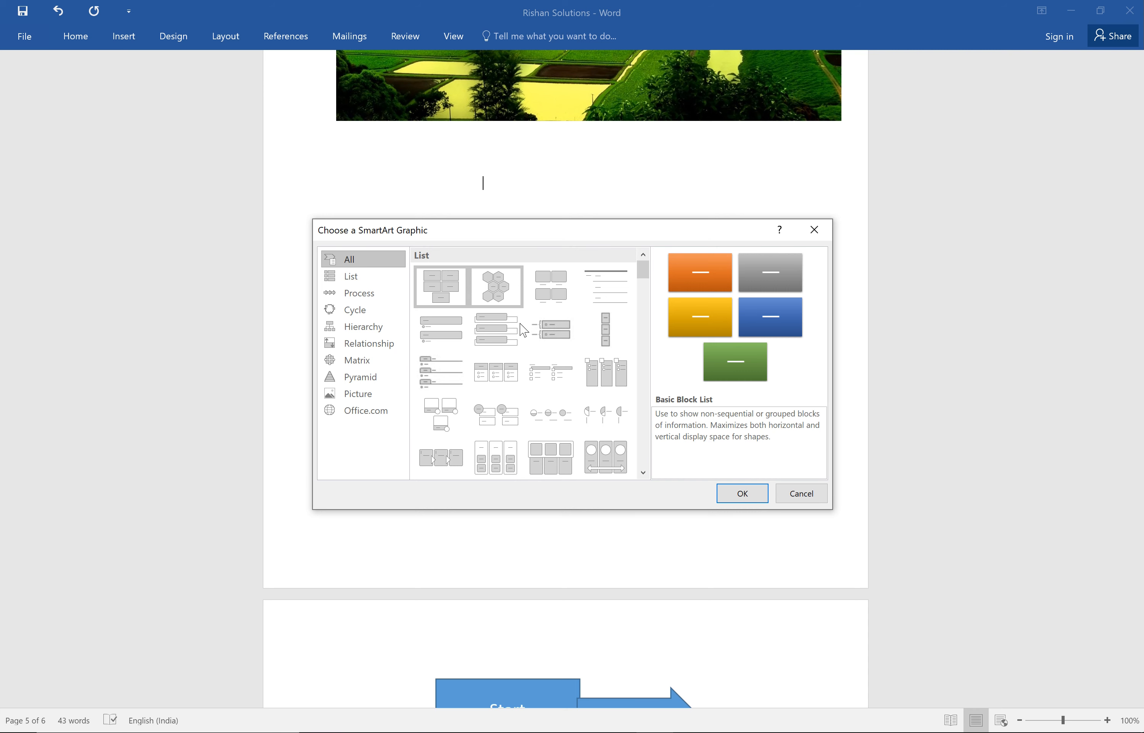
{"action": "left_click", "coordinate": [354, 293]}
{"action": "left_click", "coordinate": [351, 313]}
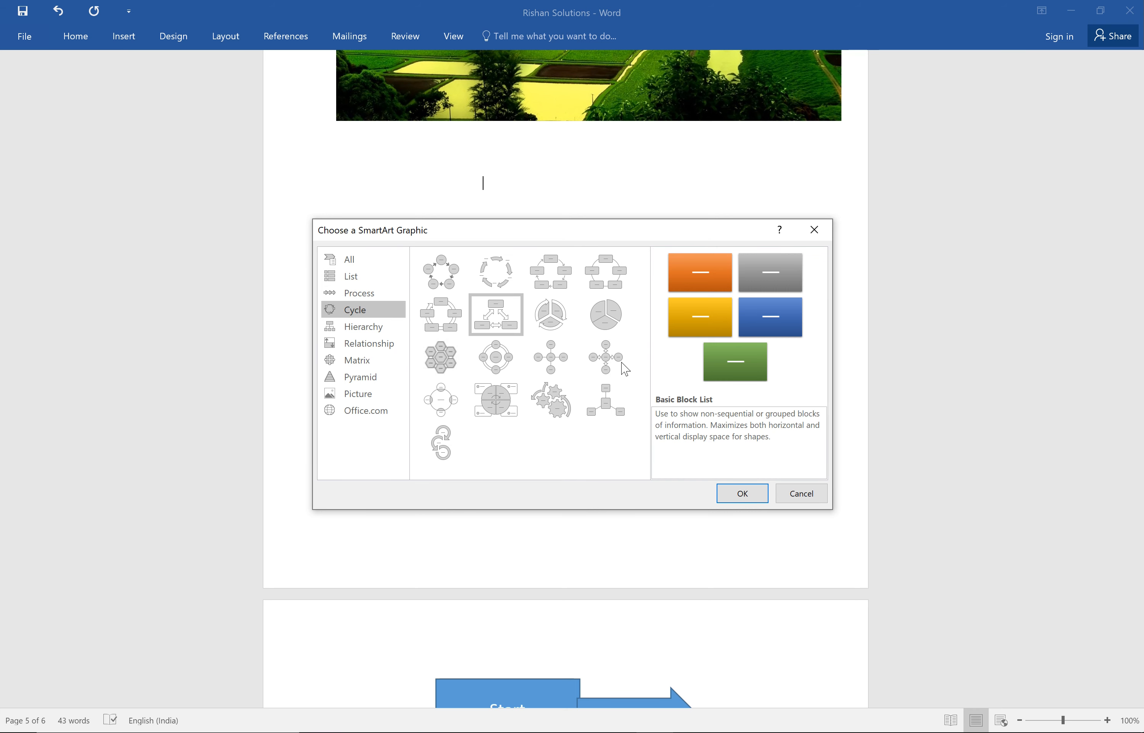
{"action": "left_click", "coordinate": [561, 318]}
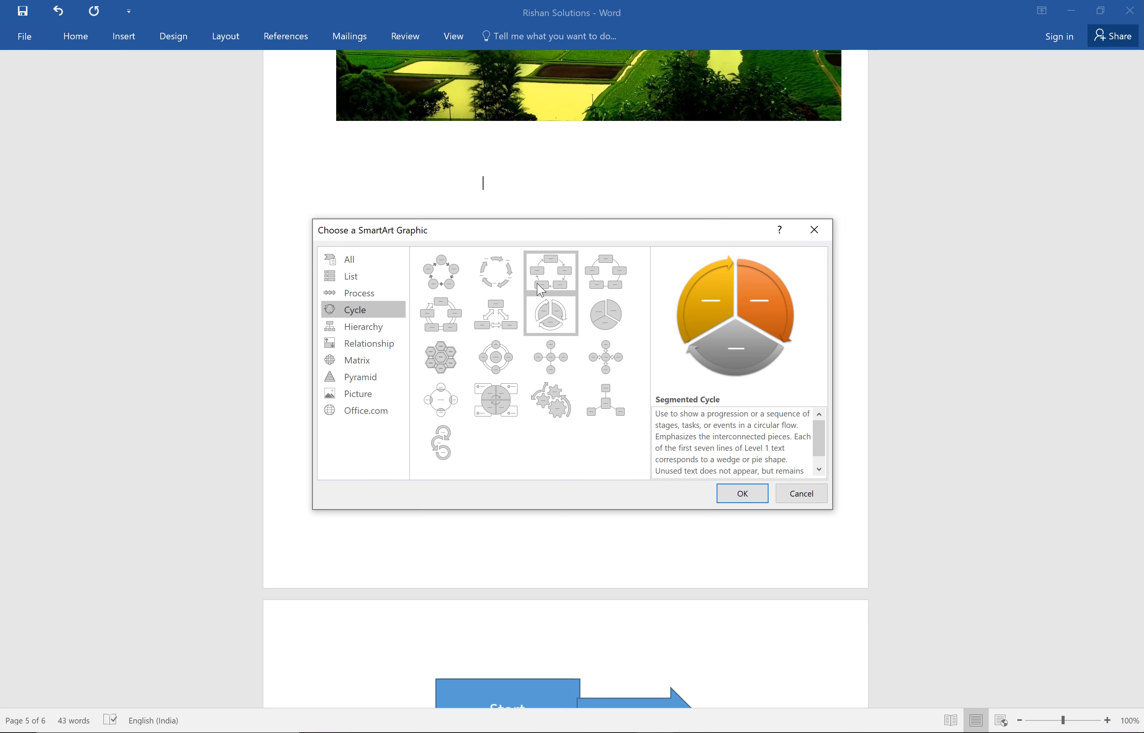
{"action": "left_click", "coordinate": [495, 281]}
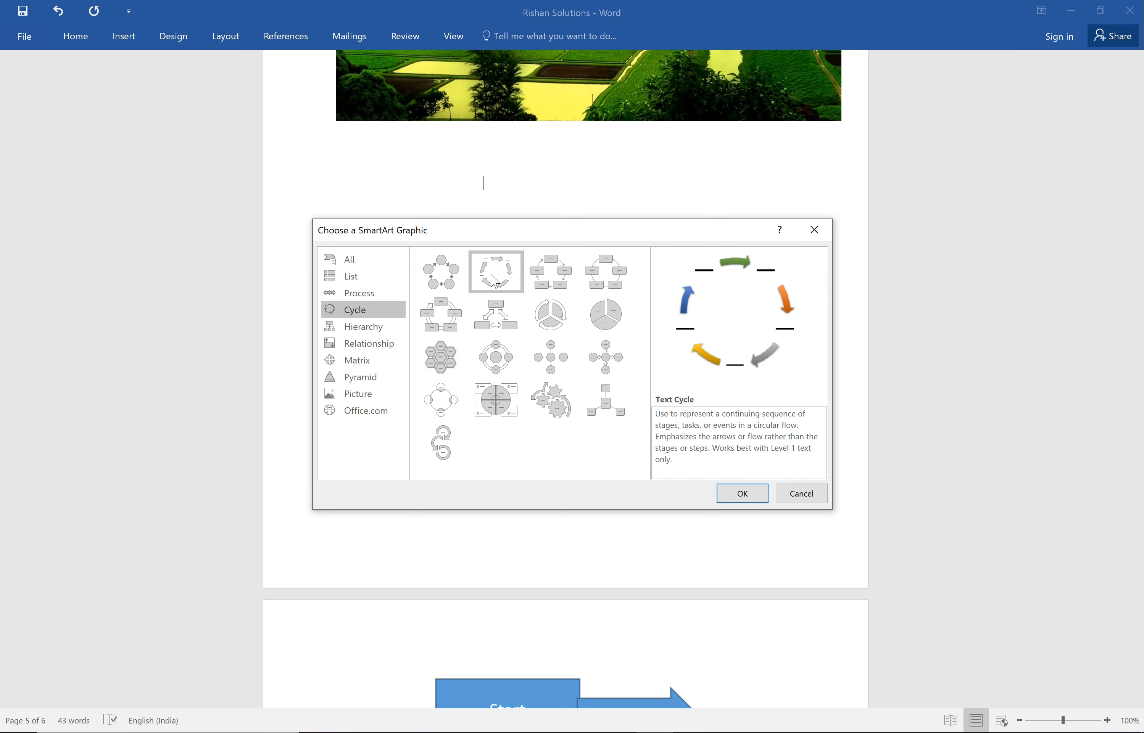
{"action": "left_click", "coordinate": [746, 494]}
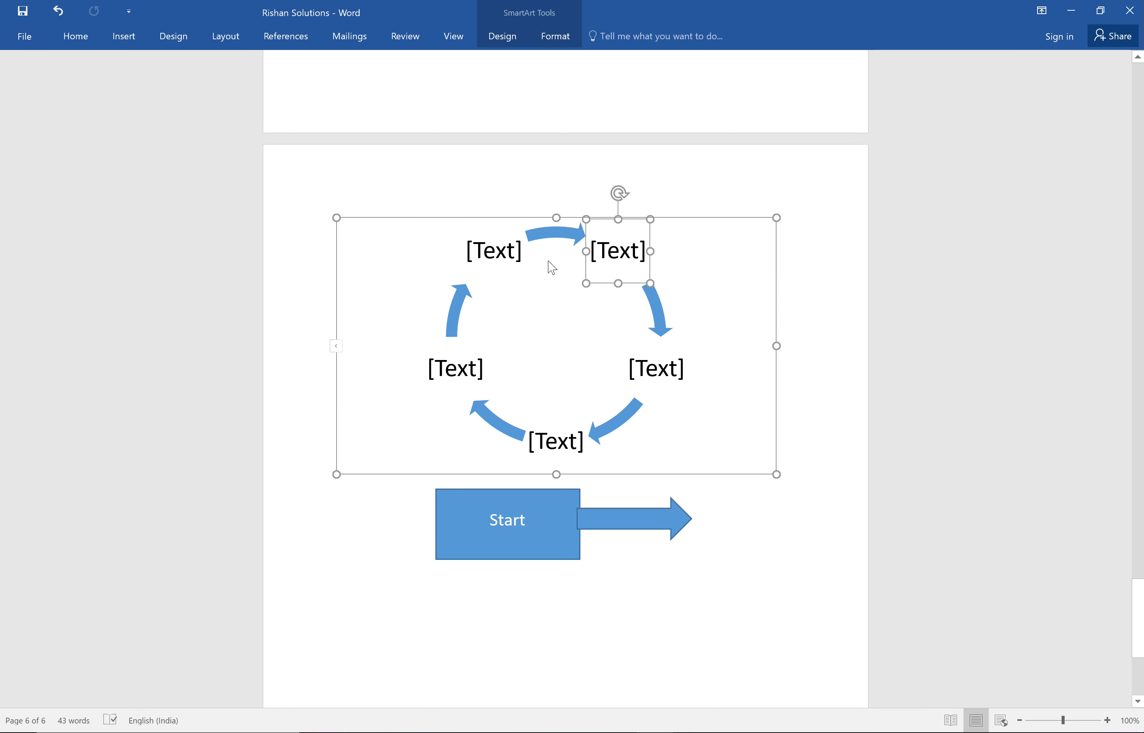
Label the cycle's placeholders clockwise from the upper-right one "MS word", "PPT" and "Excel", and open the fourth placeholder for editing.
{"action": "left_click", "coordinate": [620, 262]}
{"action": "type", "text": "MS word"}
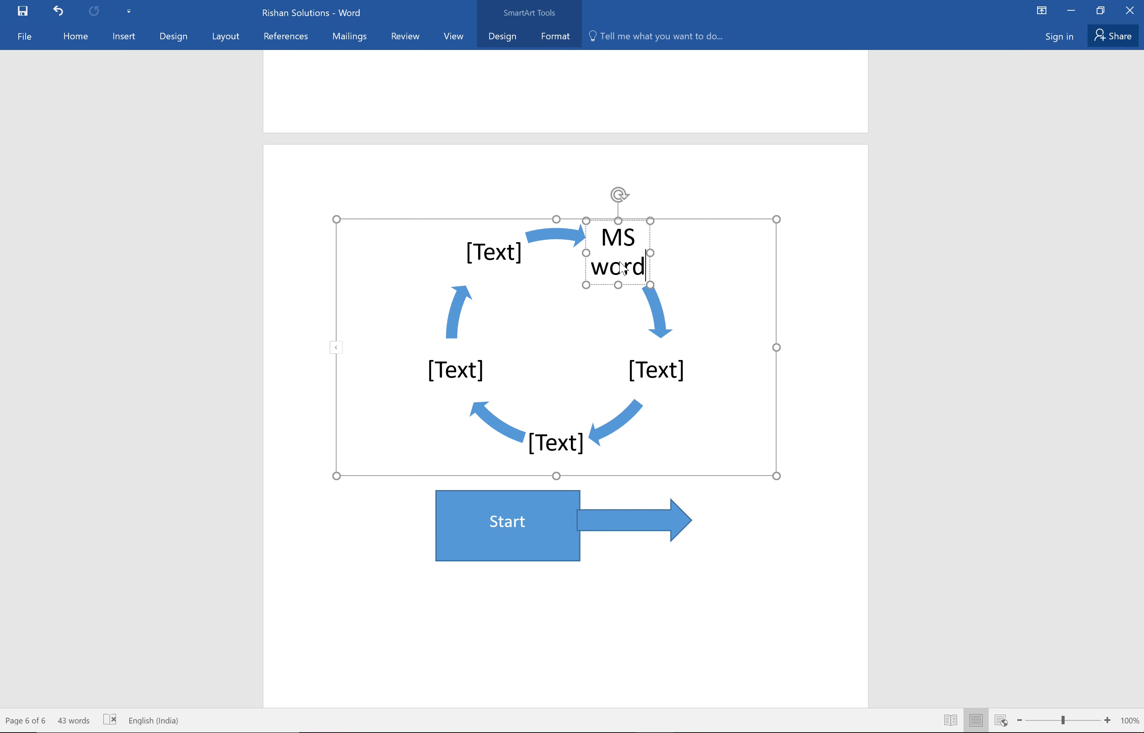
{"action": "left_click", "coordinate": [662, 378]}
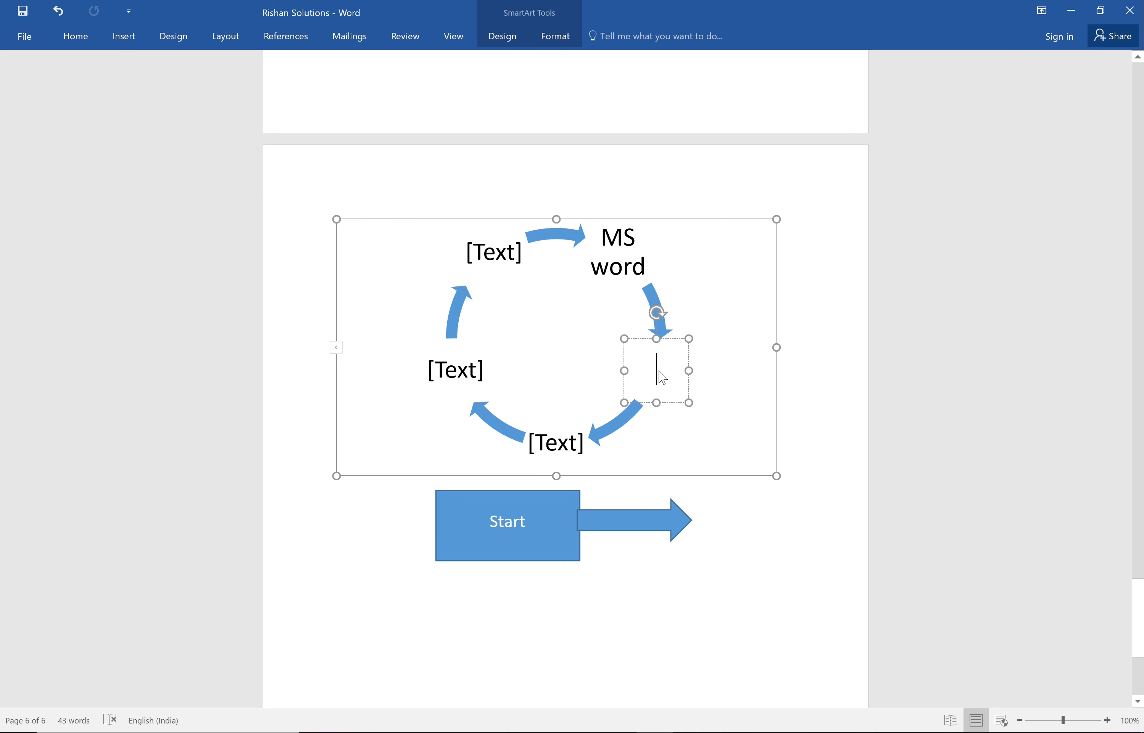
{"action": "type", "text": "PPT"}
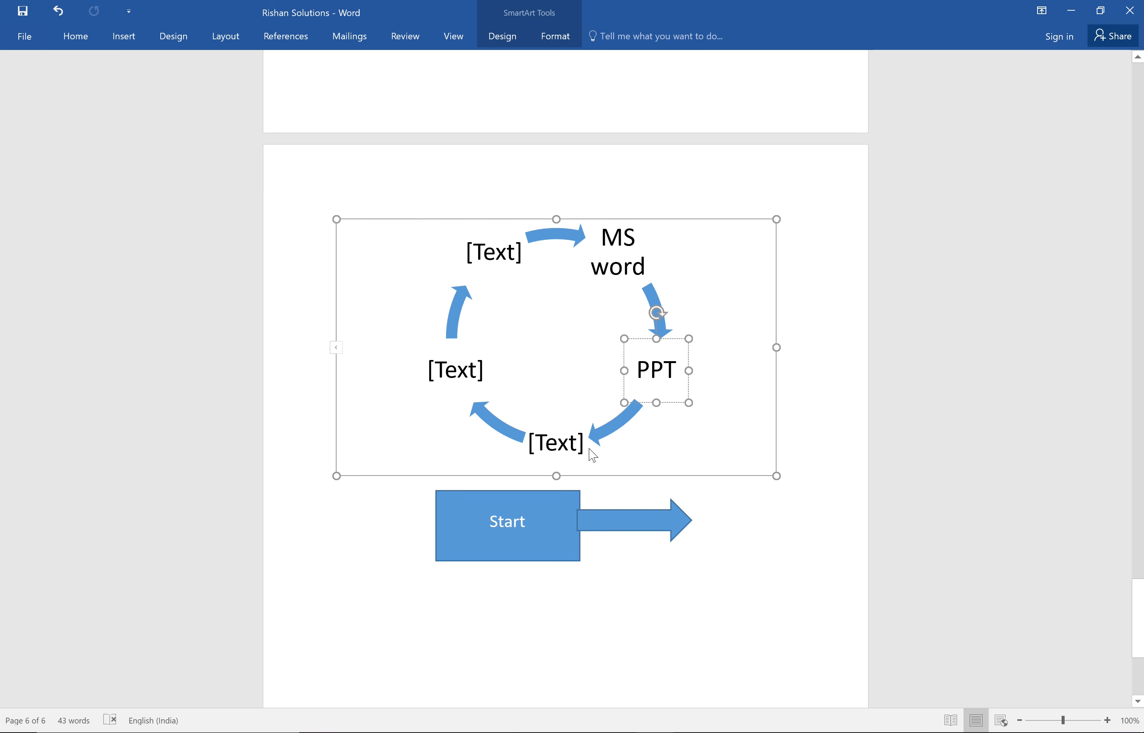
{"action": "left_click", "coordinate": [557, 441]}
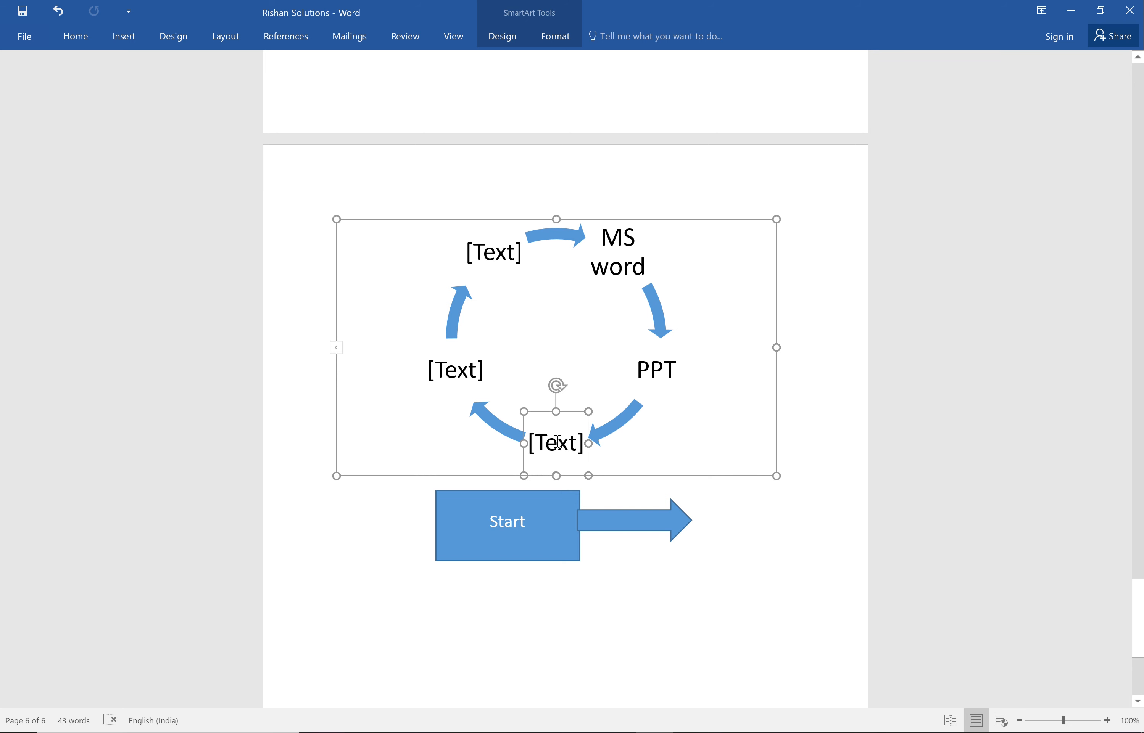
{"action": "left_click", "coordinate": [557, 441]}
{"action": "type", "text": "Excel"}
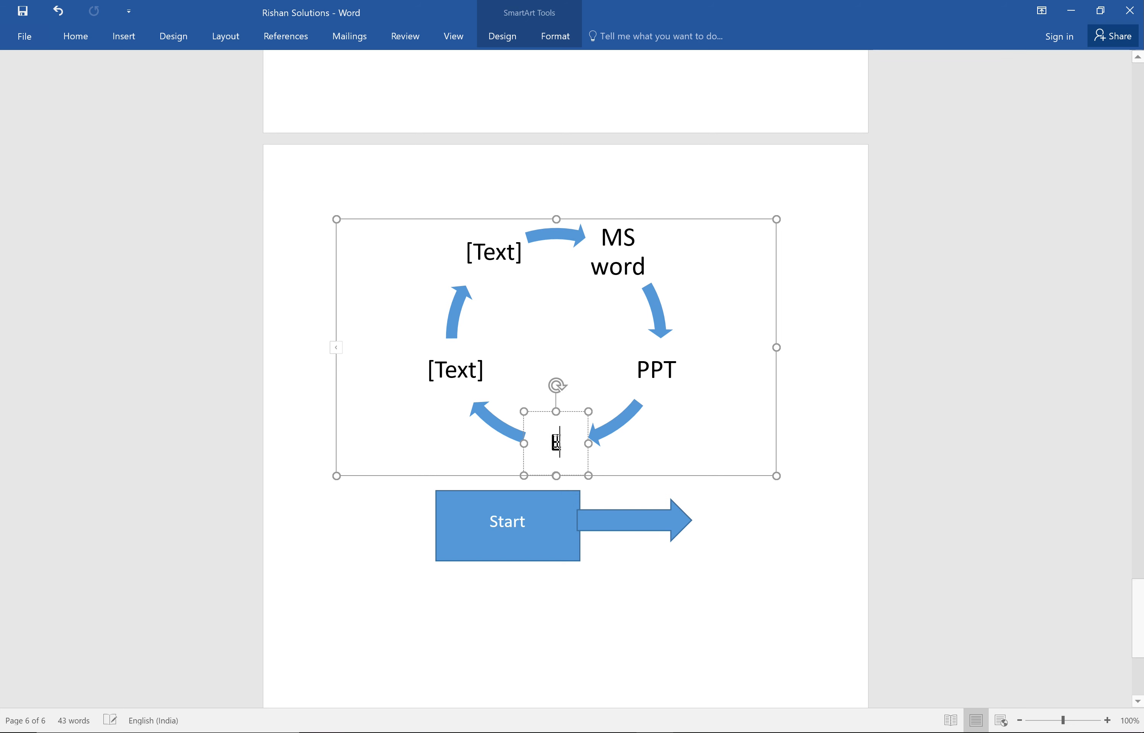
{"action": "left_click", "coordinate": [469, 365]}
{"action": "left_click", "coordinate": [470, 365]}
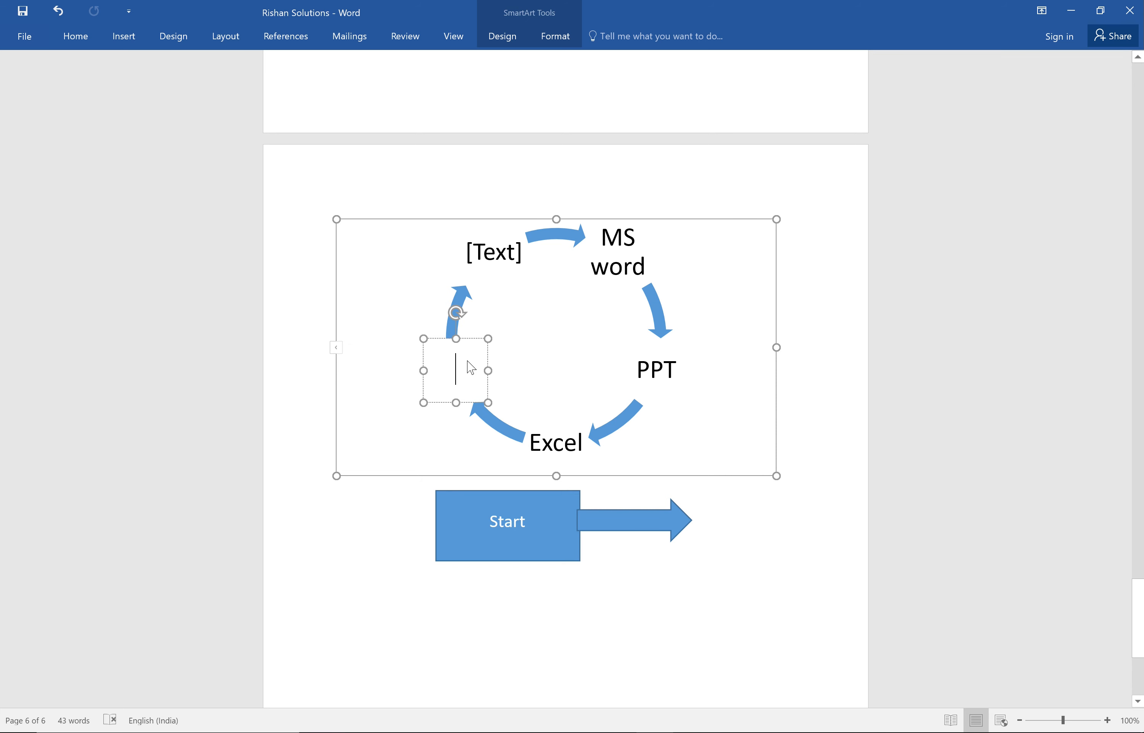
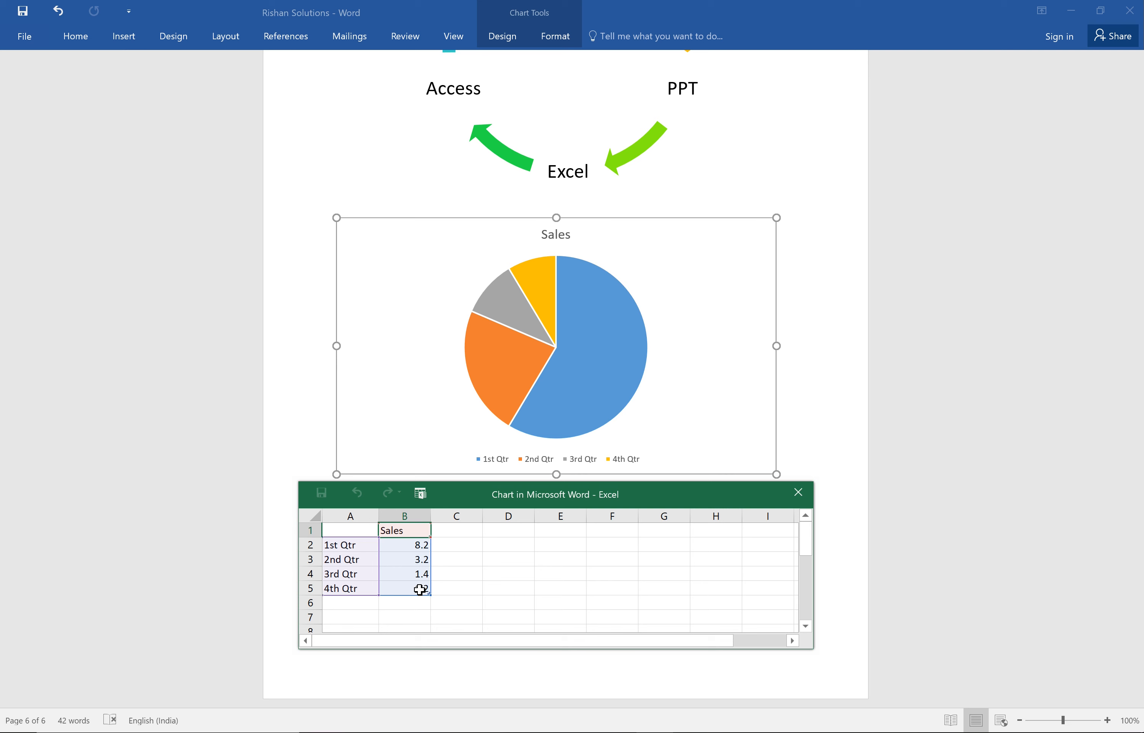
Set the pie chart's sales values to 6.2 for the 1st Qtr and 5.2 for the 2nd Qtr.
{"action": "left_click", "coordinate": [419, 550]}
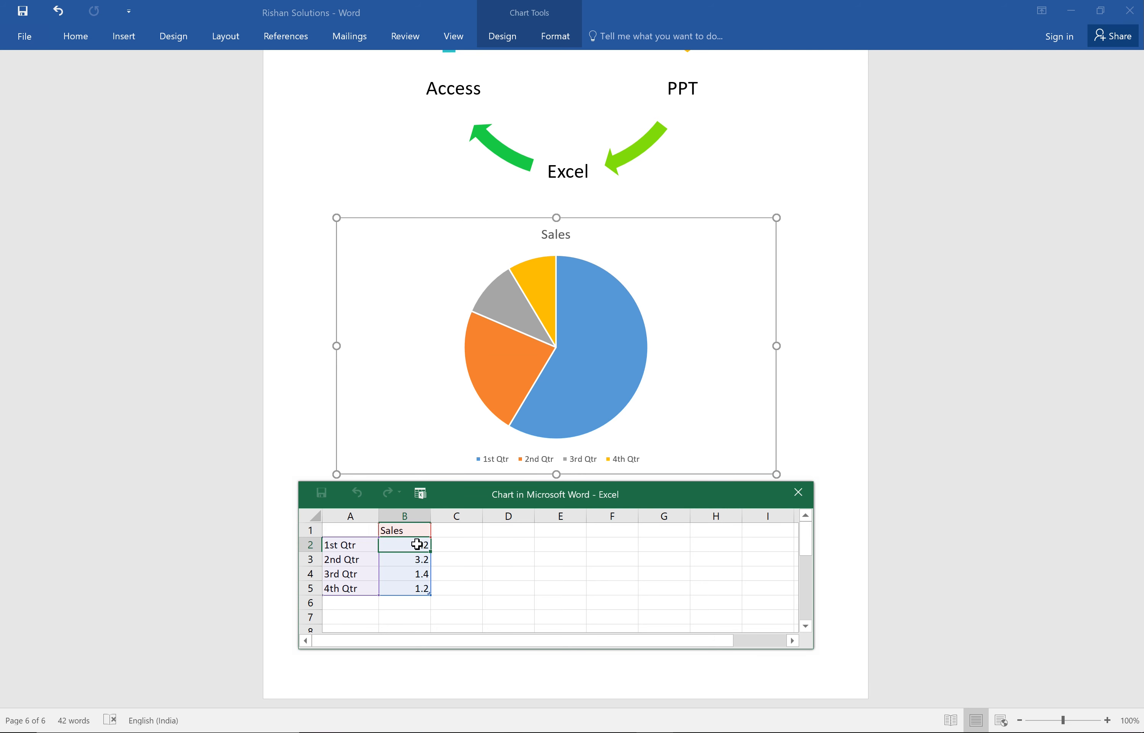
{"action": "double_click", "coordinate": [417, 544]}
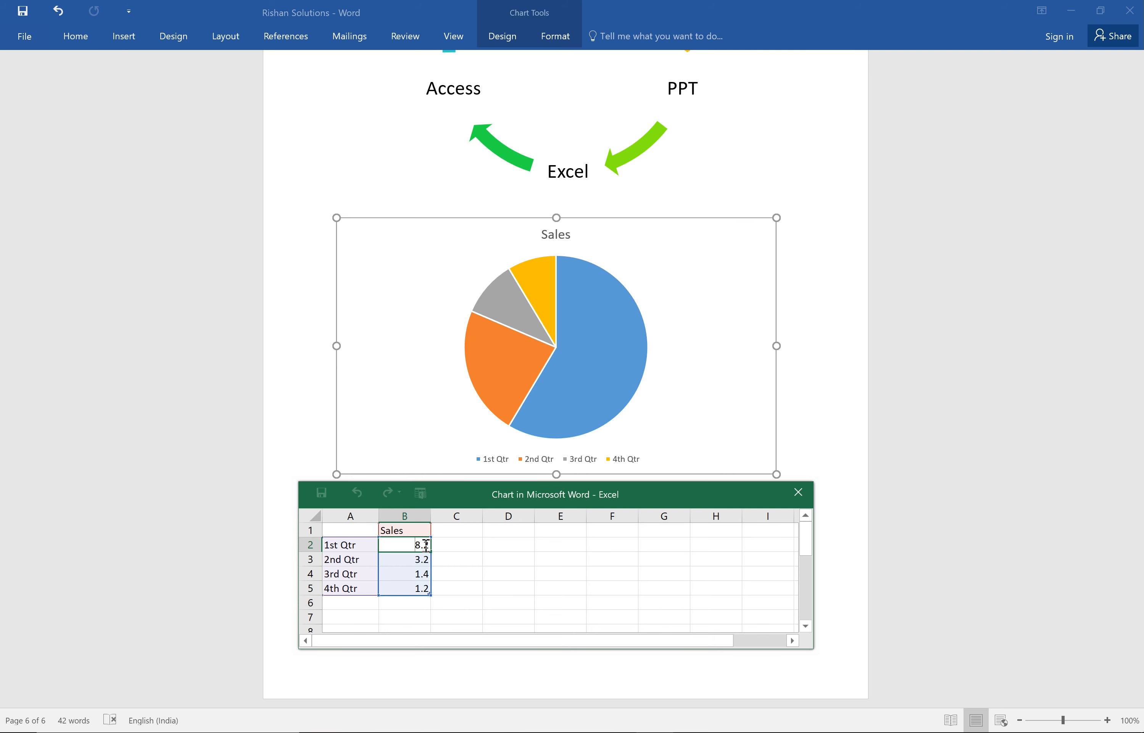
{"action": "key", "text": "BackSpace"}
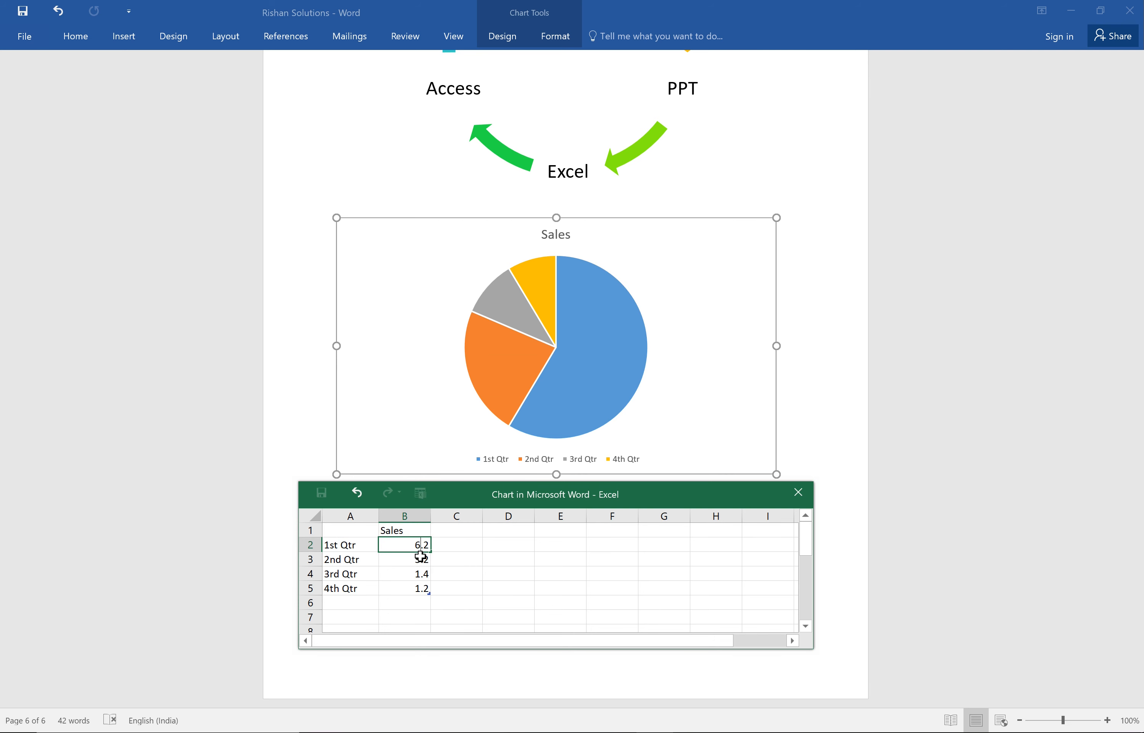
{"action": "key", "text": "Return"}
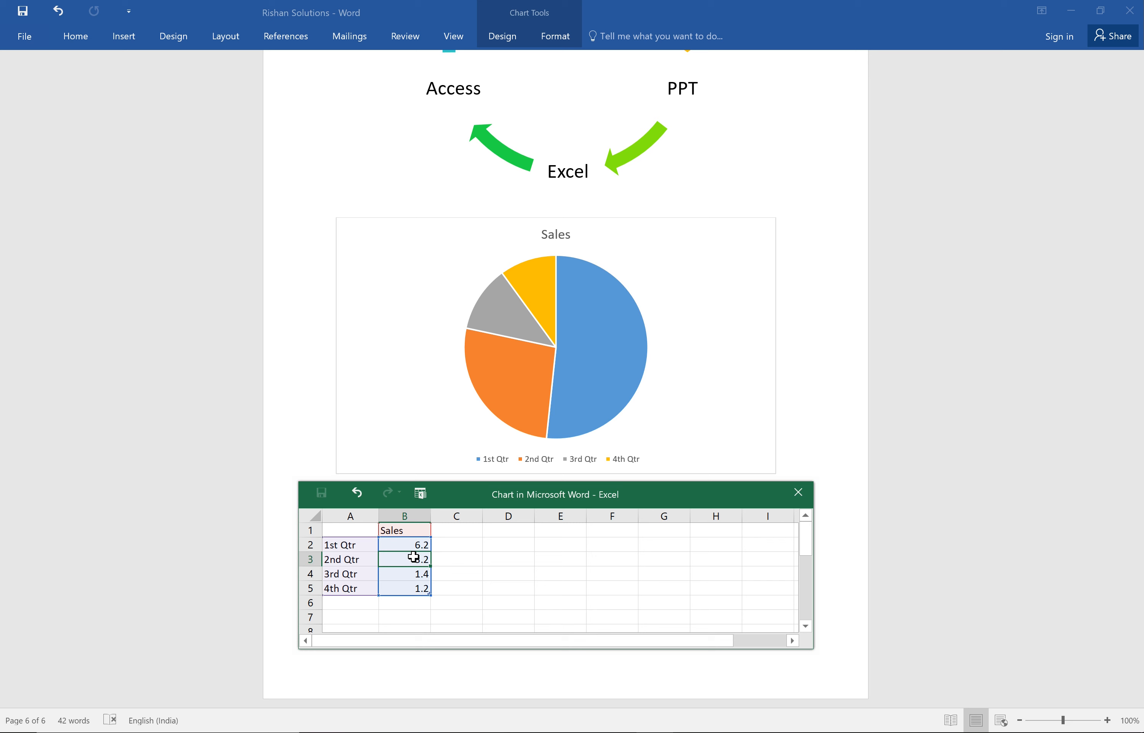
{"action": "double_click", "coordinate": [417, 561]}
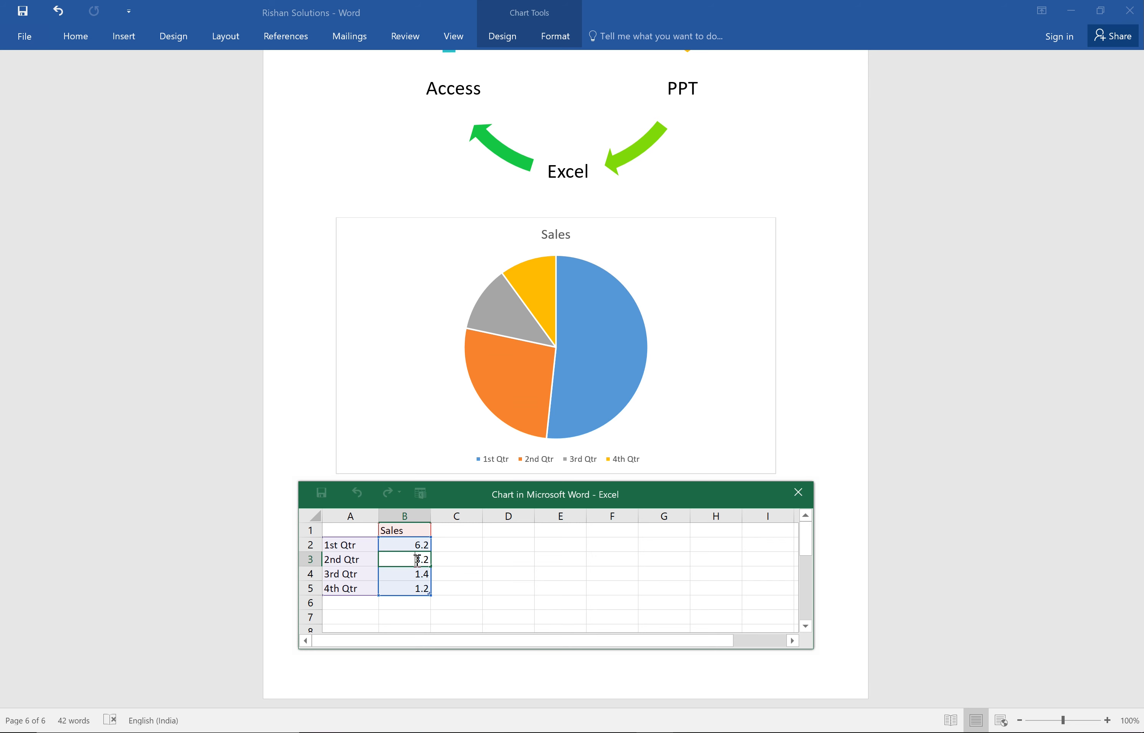
{"action": "left_click", "coordinate": [461, 565]}
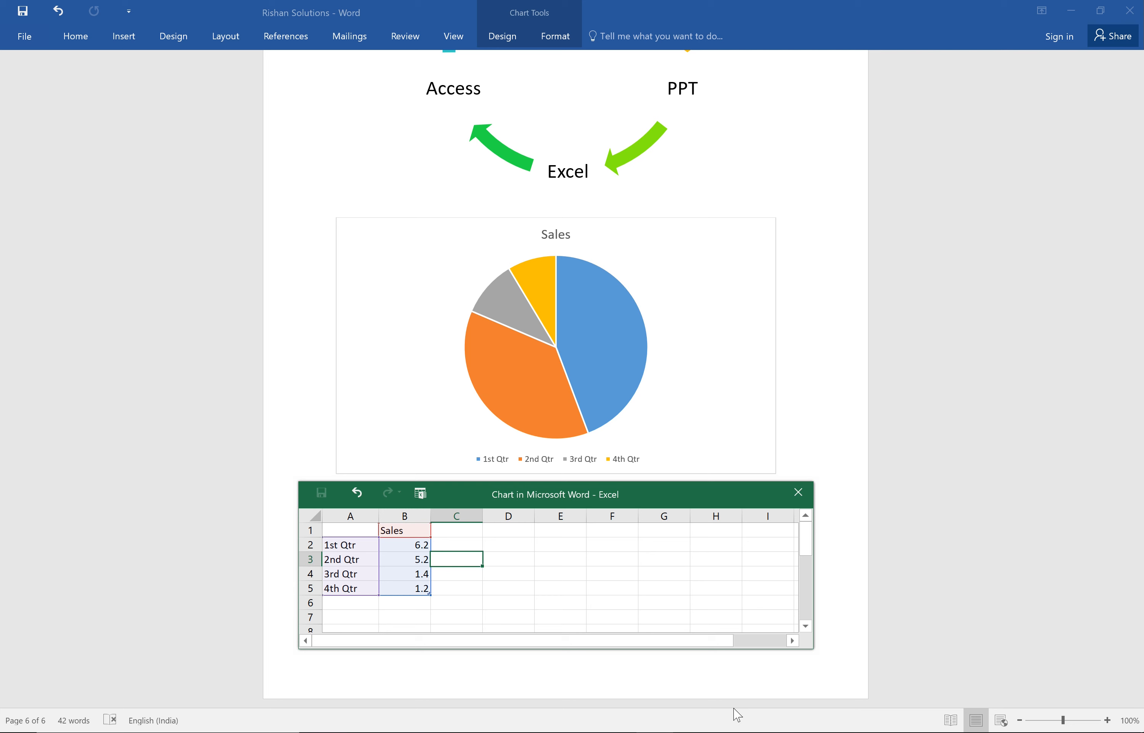
{"action": "left_click", "coordinate": [673, 681]}
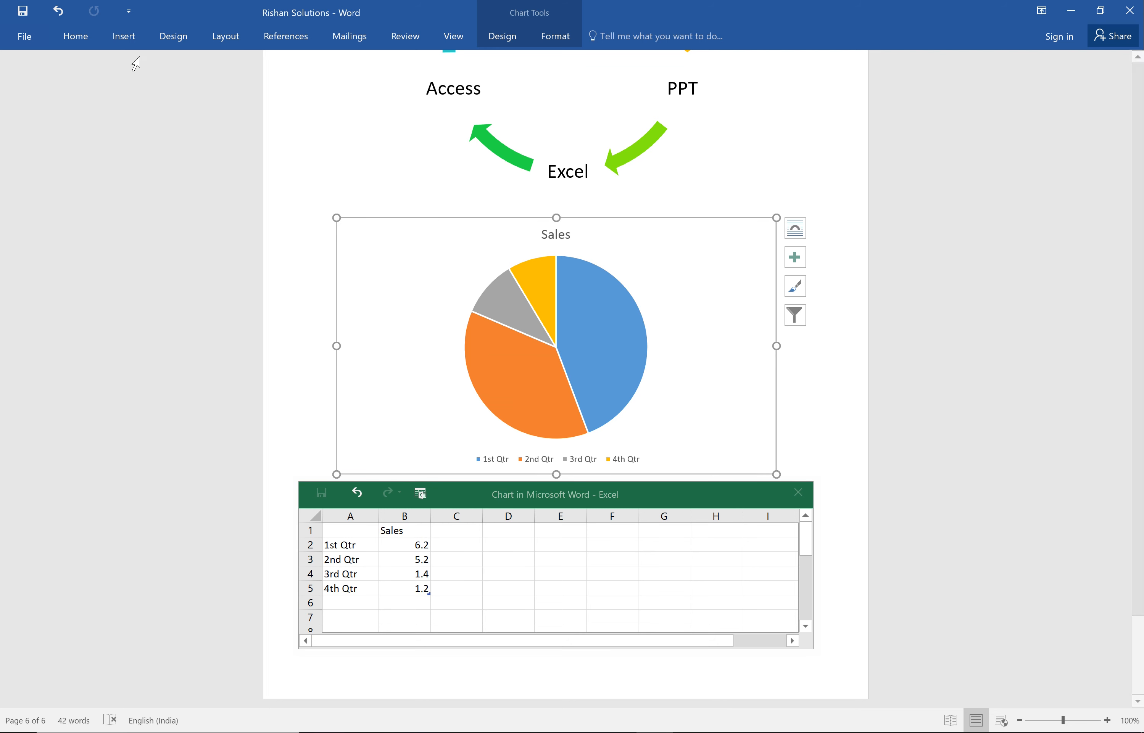
{"action": "left_click", "coordinate": [125, 41]}
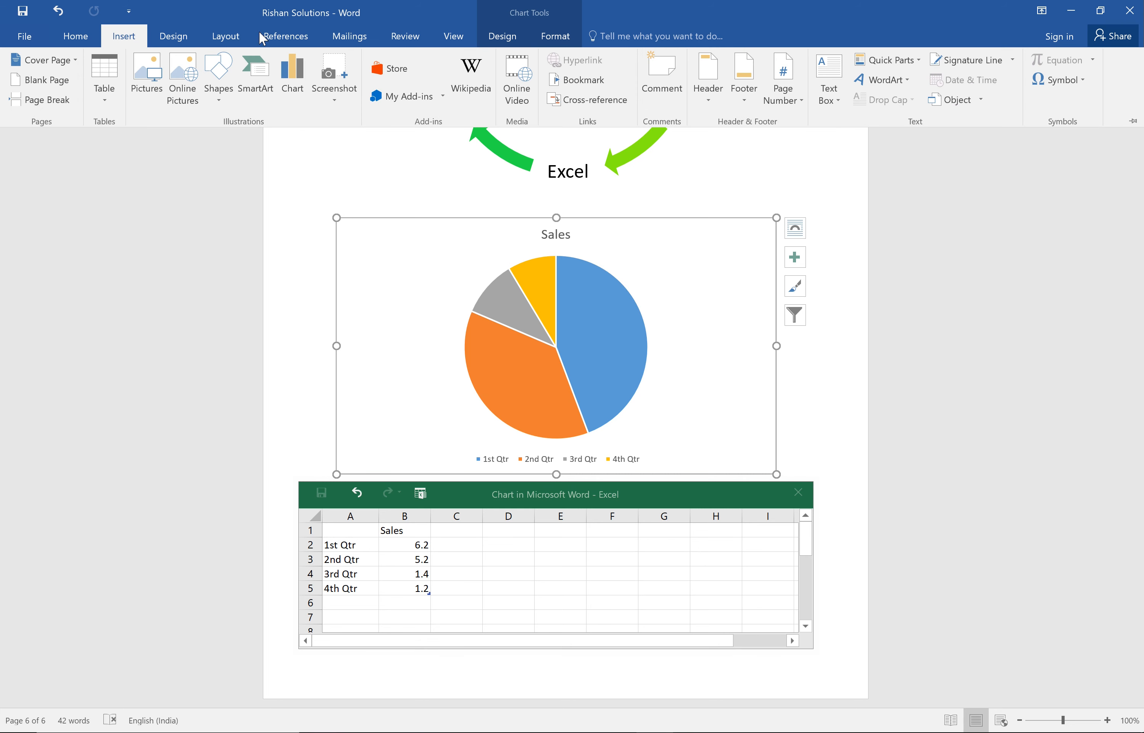
{"action": "left_click", "coordinate": [335, 102]}
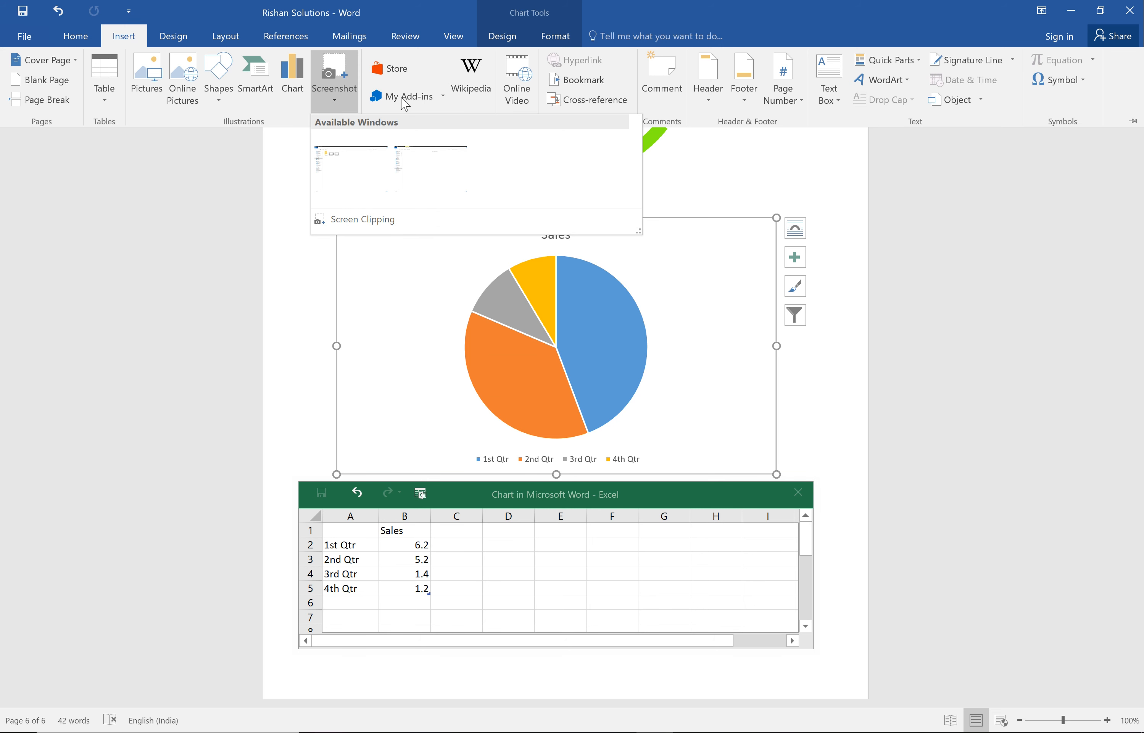
{"action": "left_click", "coordinate": [285, 210]}
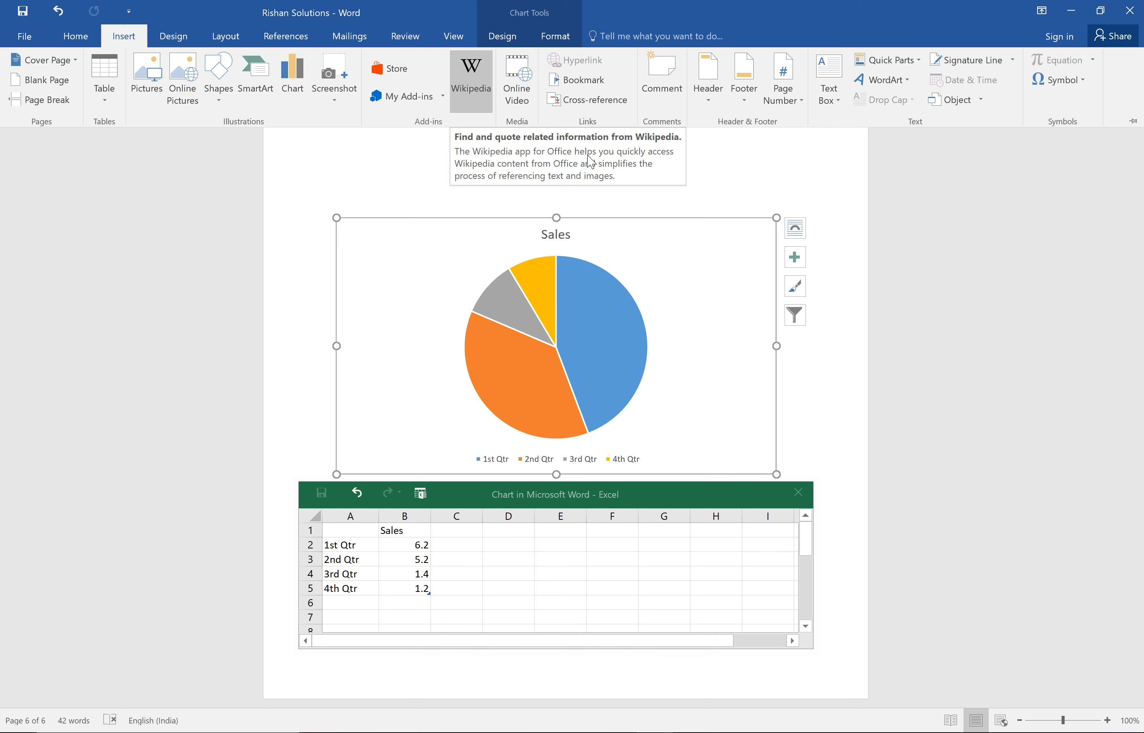
{"action": "left_click", "coordinate": [840, 406]}
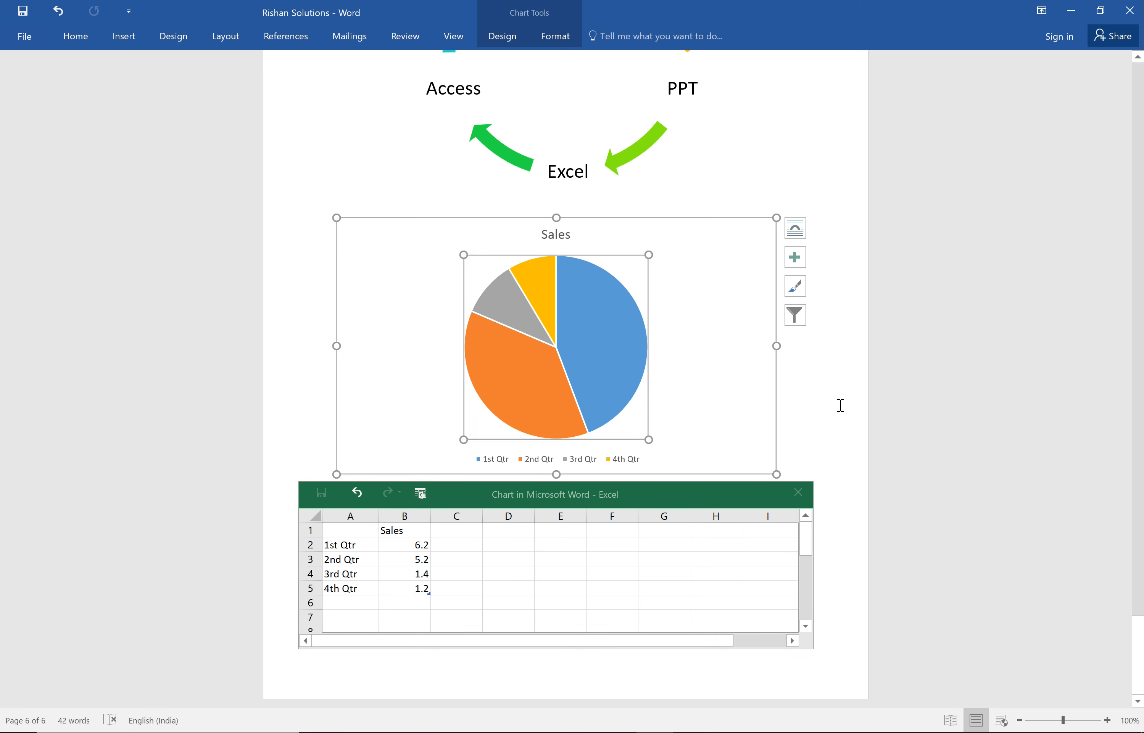
Insert a blank page between the SmartArt cycle and the Sales pie chart.
{"action": "left_click", "coordinate": [800, 146]}
{"action": "key", "text": "Page_Up"}
{"action": "key", "text": "Page_Up"}
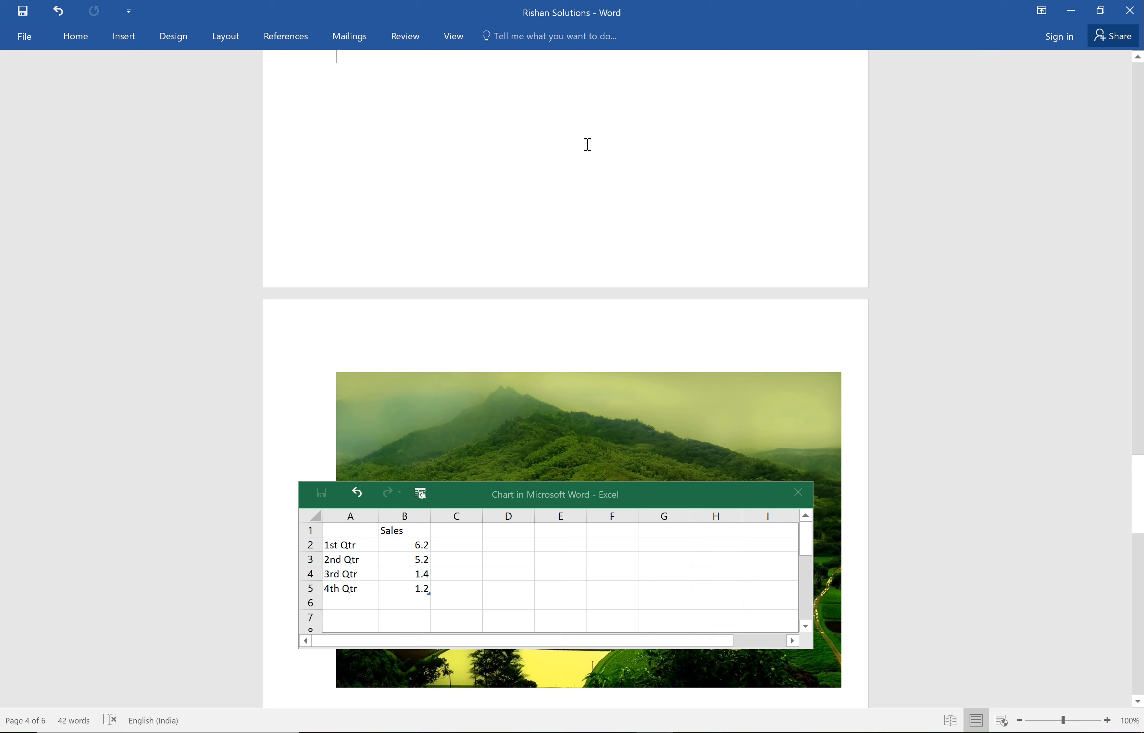
{"action": "key", "text": "Up"}
{"action": "key", "text": "Up"}
{"action": "key", "text": "Up"}
{"action": "key", "text": "Up"}
{"action": "key", "text": "Up"}
{"action": "key", "text": "Up"}
{"action": "key", "text": "Up"}
{"action": "key", "text": "Up"}
{"action": "key", "text": "Up"}
{"action": "key", "text": "Up"}
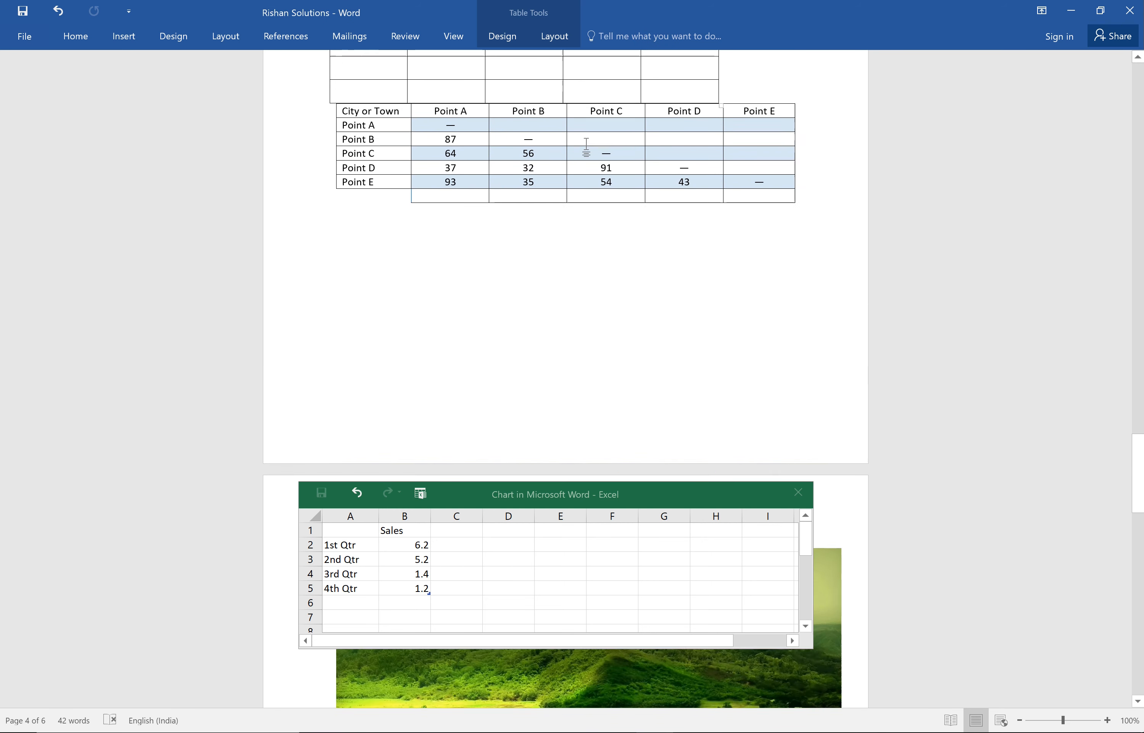
{"action": "key", "text": "Up"}
{"action": "key", "text": "Up"}
{"action": "key", "text": "Up"}
{"action": "key", "text": "Up"}
{"action": "key", "text": "Up"}
{"action": "key", "text": "Up"}
{"action": "key", "text": "Up"}
{"action": "key", "text": "Up"}
{"action": "key", "text": "Up"}
{"action": "key", "text": "Up"}
{"action": "key", "text": "Up"}
{"action": "key", "text": "Up"}
{"action": "key", "text": "Up"}
{"action": "key", "text": "Up"}
{"action": "key", "text": "Up"}
{"action": "key", "text": "Up"}
{"action": "key", "text": "Up"}
{"action": "key", "text": "Up"}
{"action": "key", "text": "Down"}
{"action": "key", "text": "Down"}
{"action": "key", "text": "Down"}
{"action": "key", "text": "Down"}
{"action": "key", "text": "Down"}
{"action": "key", "text": "Down"}
{"action": "key", "text": "Down"}
{"action": "key", "text": "Down"}
{"action": "key", "text": "Down"}
{"action": "key", "text": "Down"}
{"action": "key", "text": "Down"}
{"action": "key", "text": "Down"}
{"action": "key", "text": "Down"}
{"action": "key", "text": "Down"}
{"action": "key", "text": "Down"}
{"action": "key", "text": "Down"}
{"action": "key", "text": "Down"}
{"action": "key", "text": "Down"}
{"action": "key", "text": "Down"}
{"action": "key", "text": "Down"}
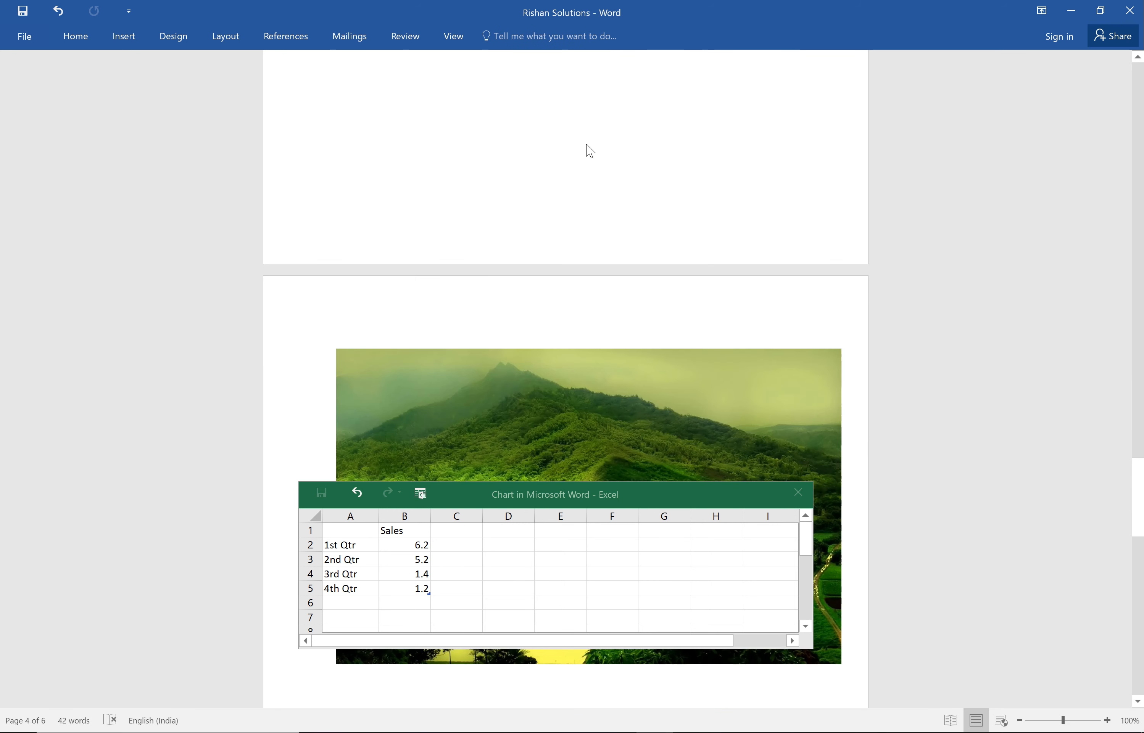
{"action": "key", "text": "Down"}
{"action": "key", "text": "Down"}
{"action": "key", "text": "Down"}
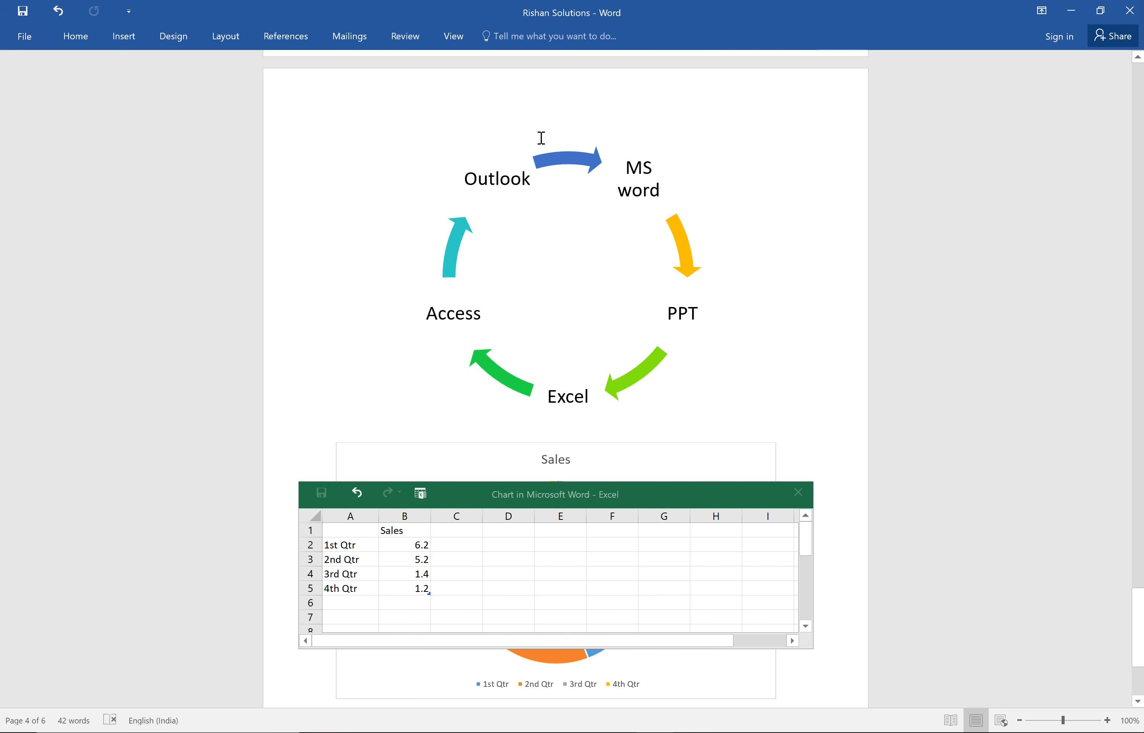
{"action": "left_click", "coordinate": [124, 43]}
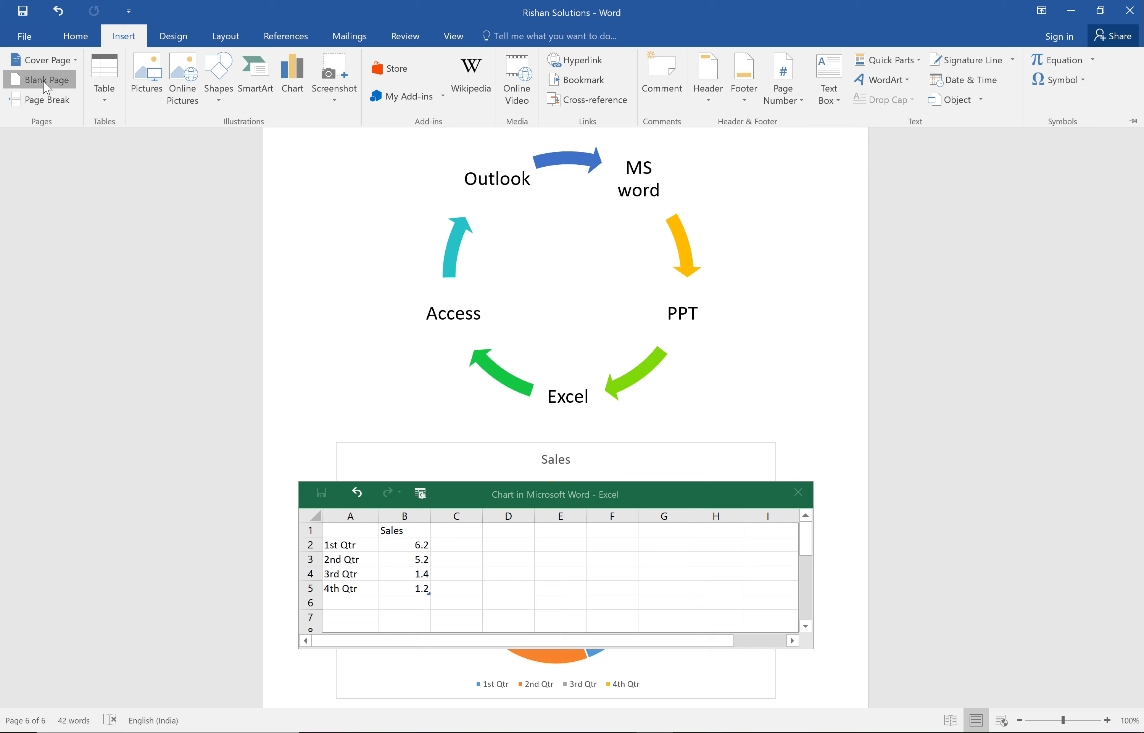
{"action": "left_click", "coordinate": [43, 80]}
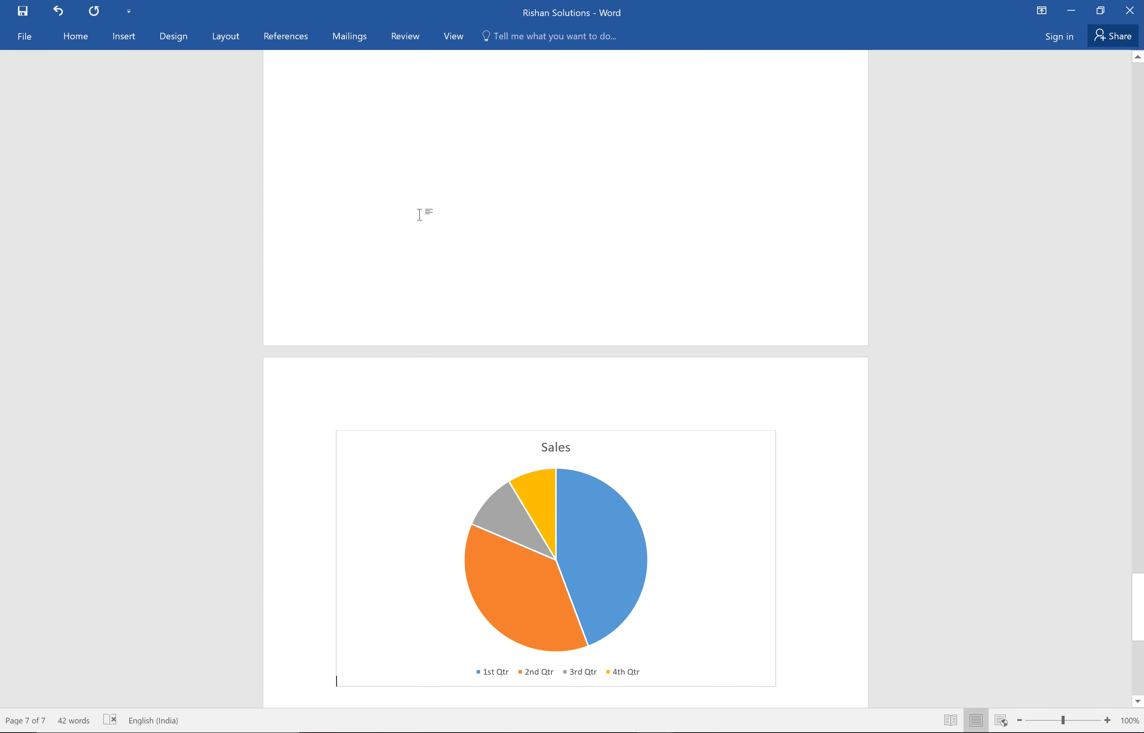
Place the cursor above the chart page and search the Wikipedia add-in for "Ms office".
{"action": "scroll", "coordinate": [420, 211], "scroll_direction": "up", "scroll_amount": 3}
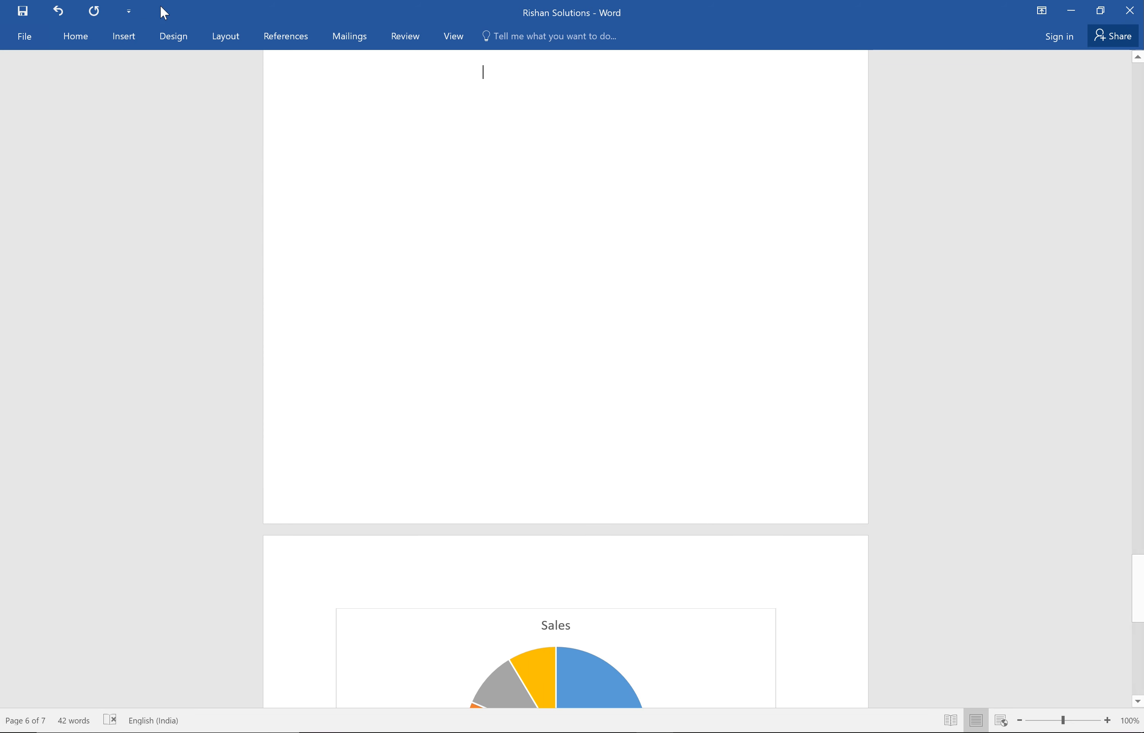
{"action": "left_click", "coordinate": [124, 36]}
{"action": "left_click", "coordinate": [472, 80]}
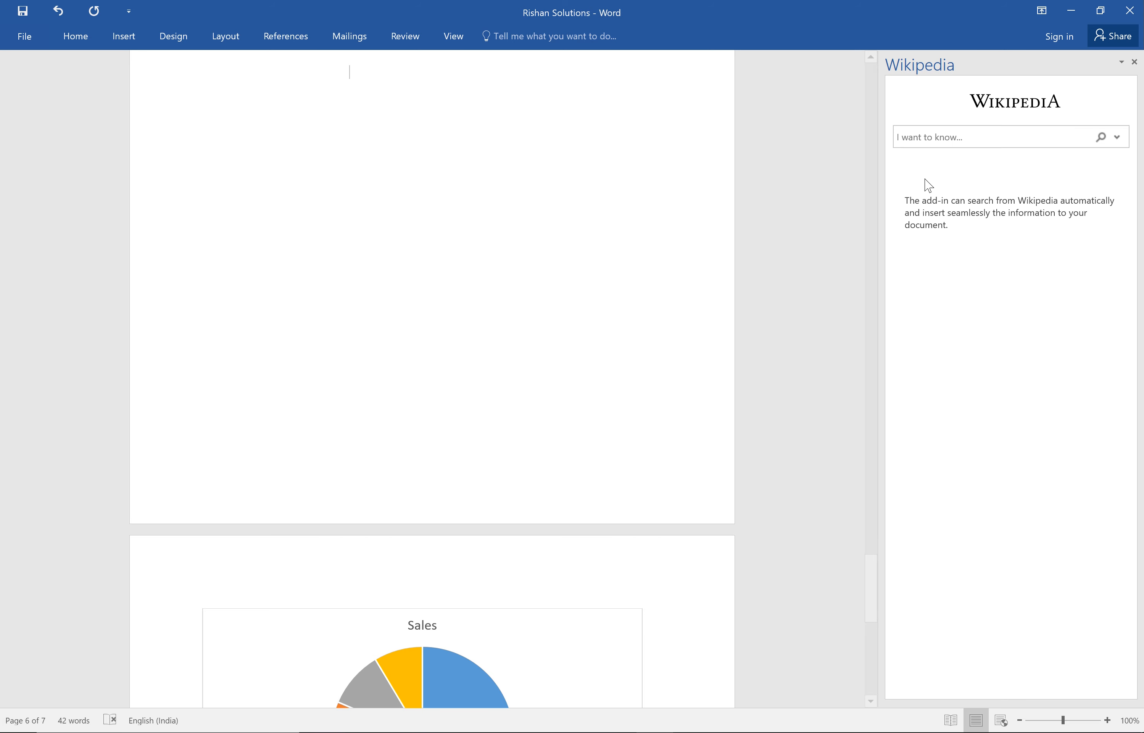
{"action": "left_click", "coordinate": [986, 136]}
{"action": "type", "text": "Ms office"}
{"action": "key", "text": "Return"}
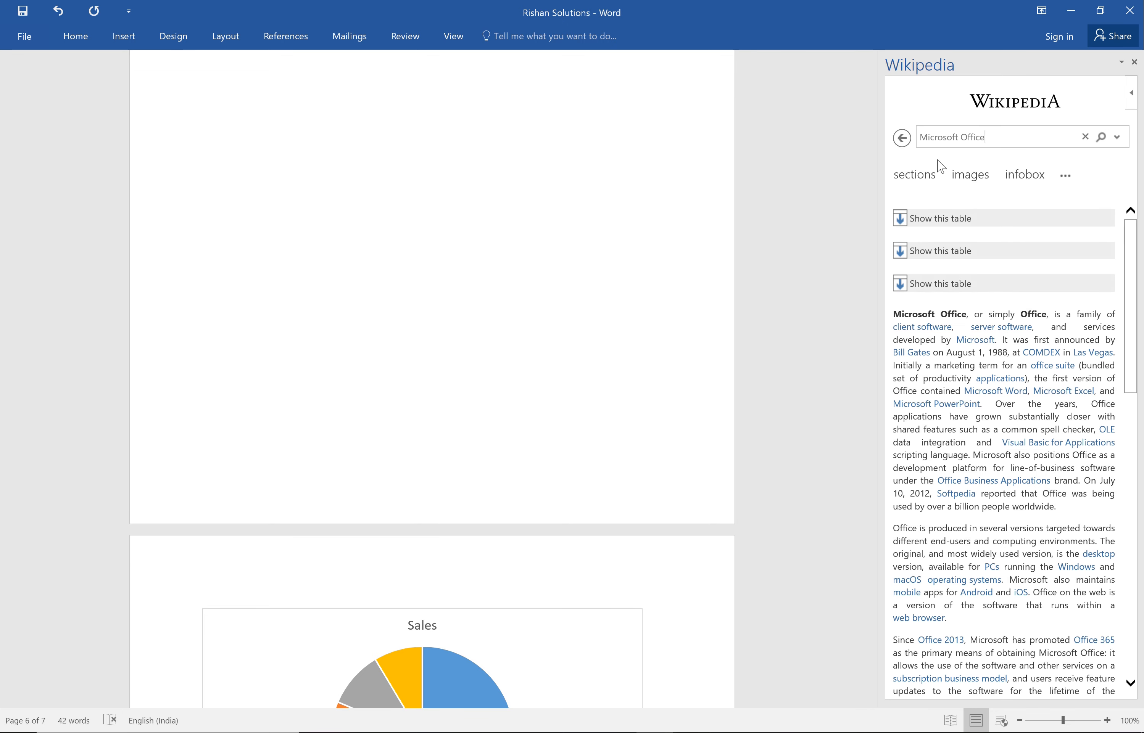
Insert the full first paragraph of the Wikipedia article on Microsoft Office into the document as a quote.
{"action": "left_click_drag", "start_coordinate": [1066, 510], "coordinate": [894, 322]}
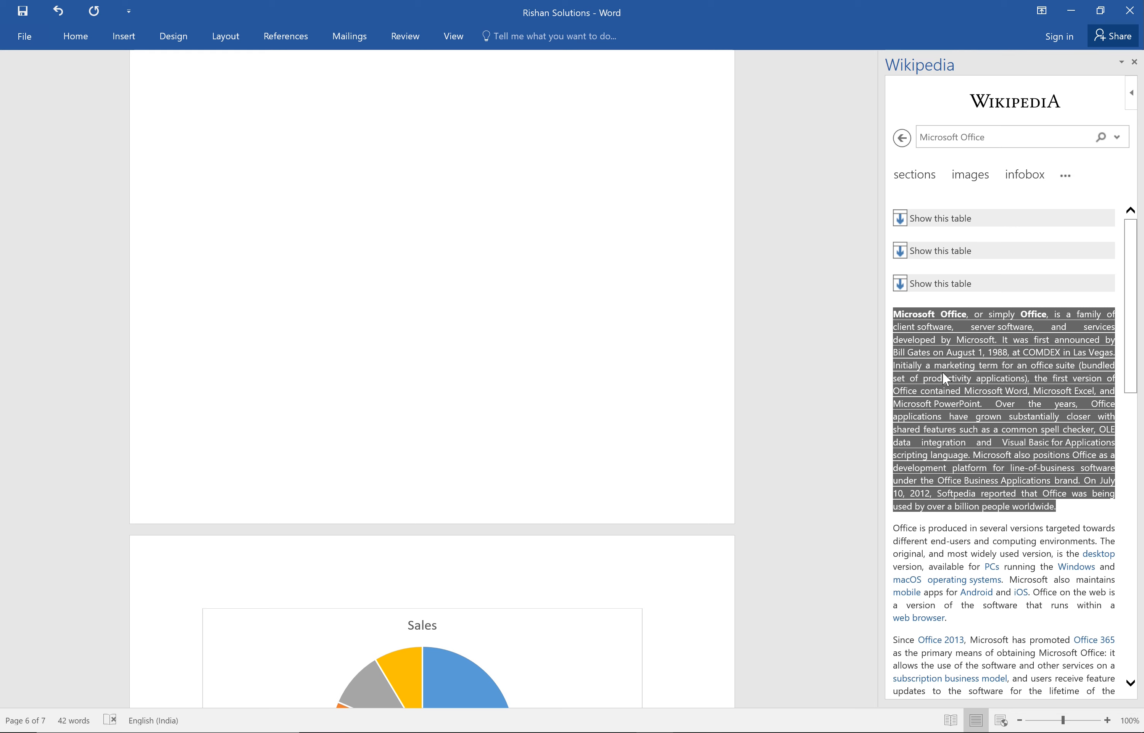
{"action": "left_click_drag", "start_coordinate": [875, 588], "coordinate": [875, 542]}
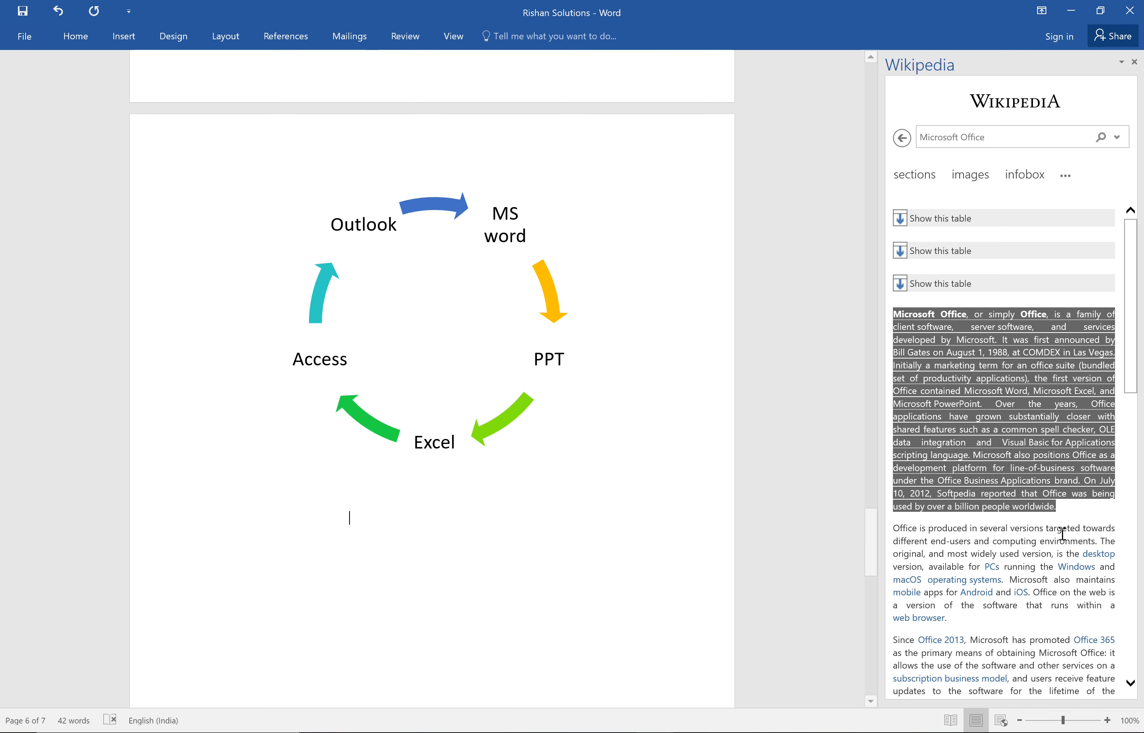
{"action": "left_click", "coordinate": [1065, 511]}
{"action": "left_click_drag", "start_coordinate": [1037, 487], "coordinate": [897, 302]}
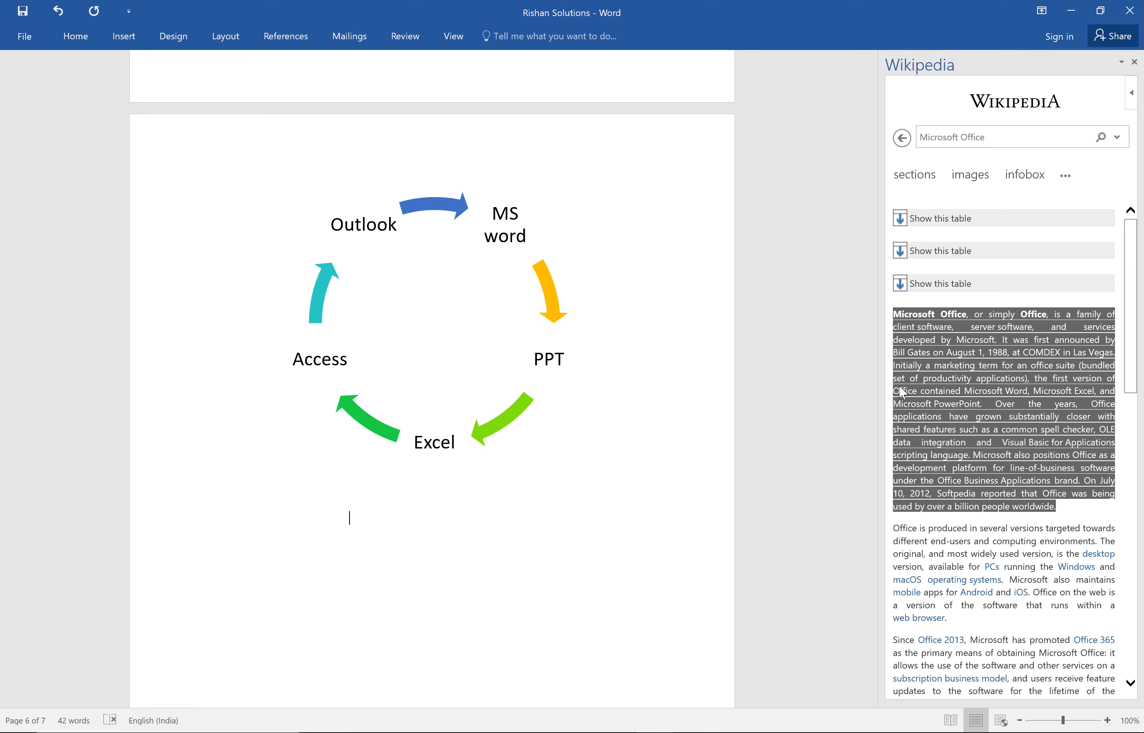
{"action": "left_click", "coordinate": [1060, 510]}
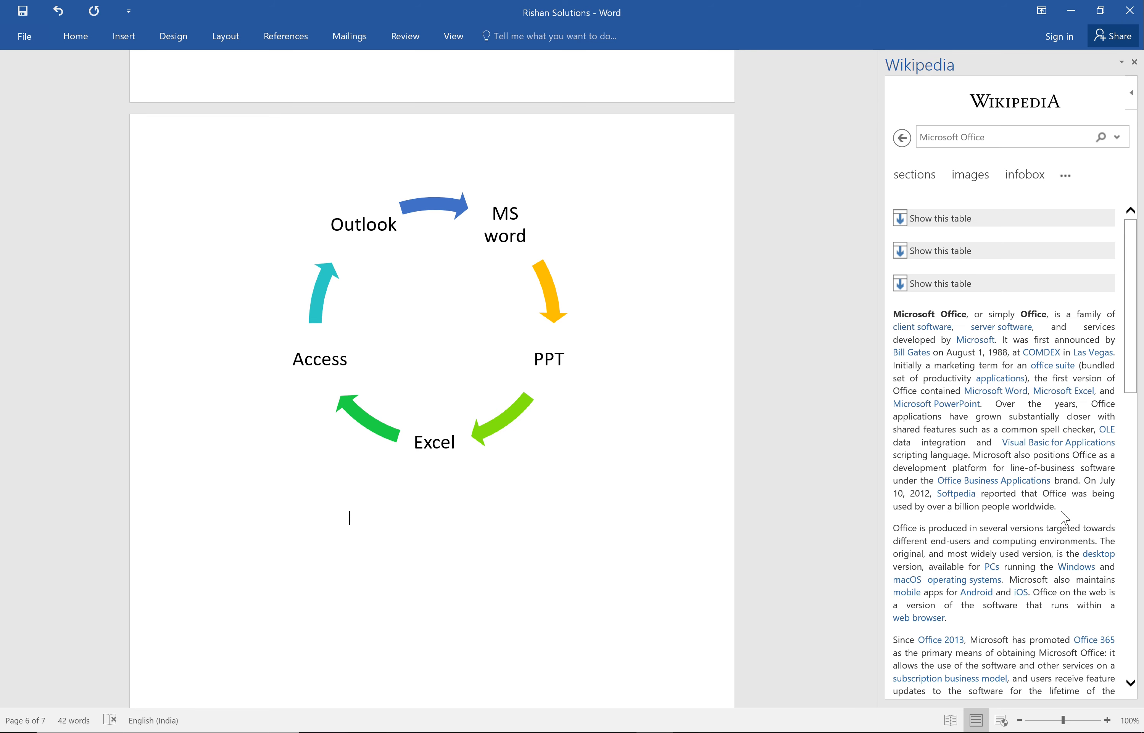
{"action": "left_click_drag", "start_coordinate": [1058, 506], "coordinate": [897, 323]}
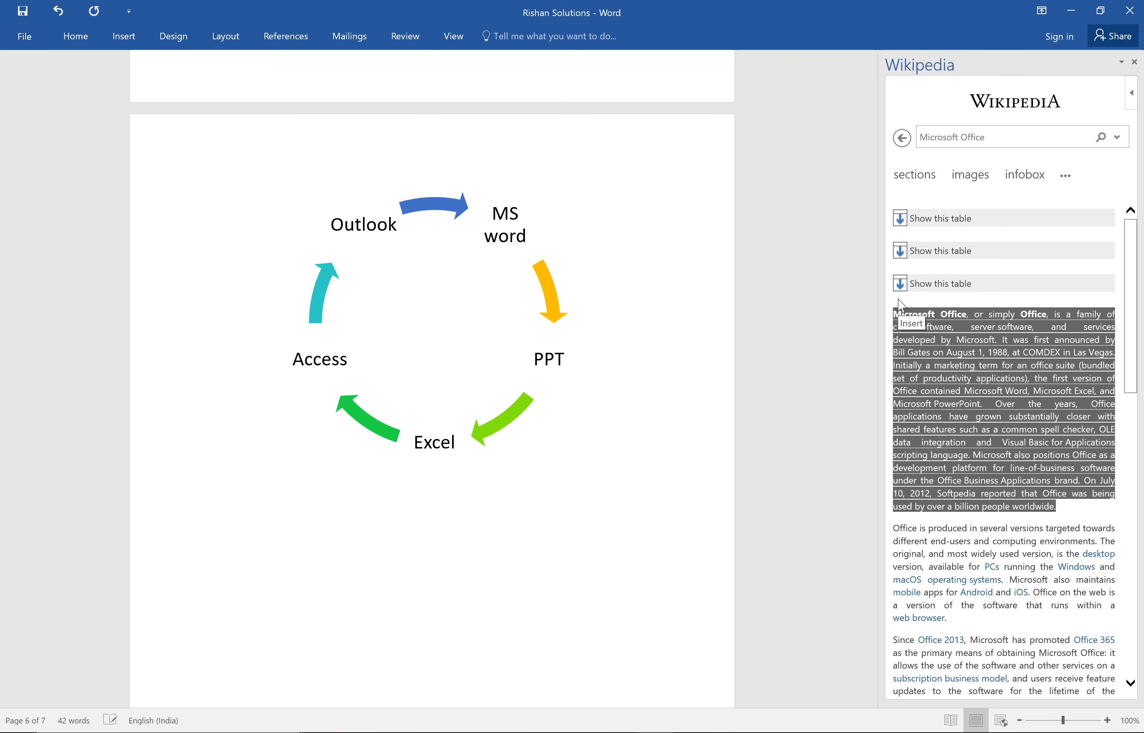
{"action": "left_click", "coordinate": [899, 301]}
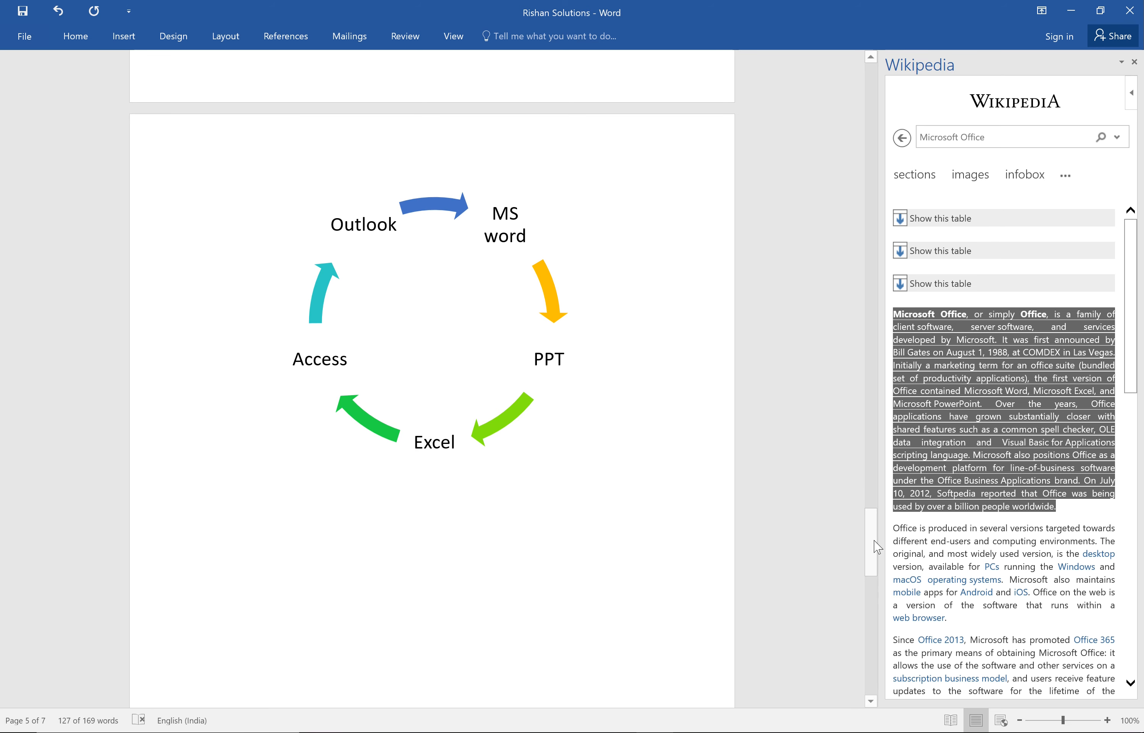
Delete the source line with the Wikipedia link beneath the inserted Microsoft Office paragraph.
{"action": "left_click_drag", "start_coordinate": [871, 567], "coordinate": [861, 616]}
{"action": "left_click", "coordinate": [689, 571]}
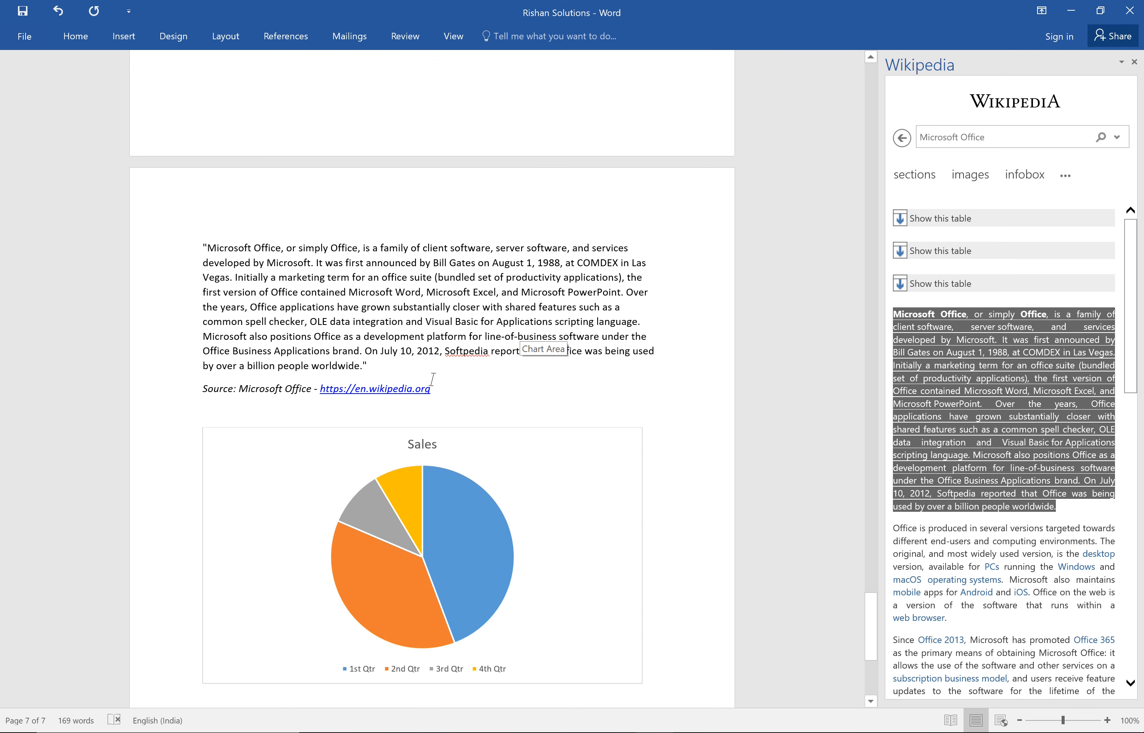
{"action": "left_click_drag", "start_coordinate": [446, 391], "coordinate": [204, 391]}
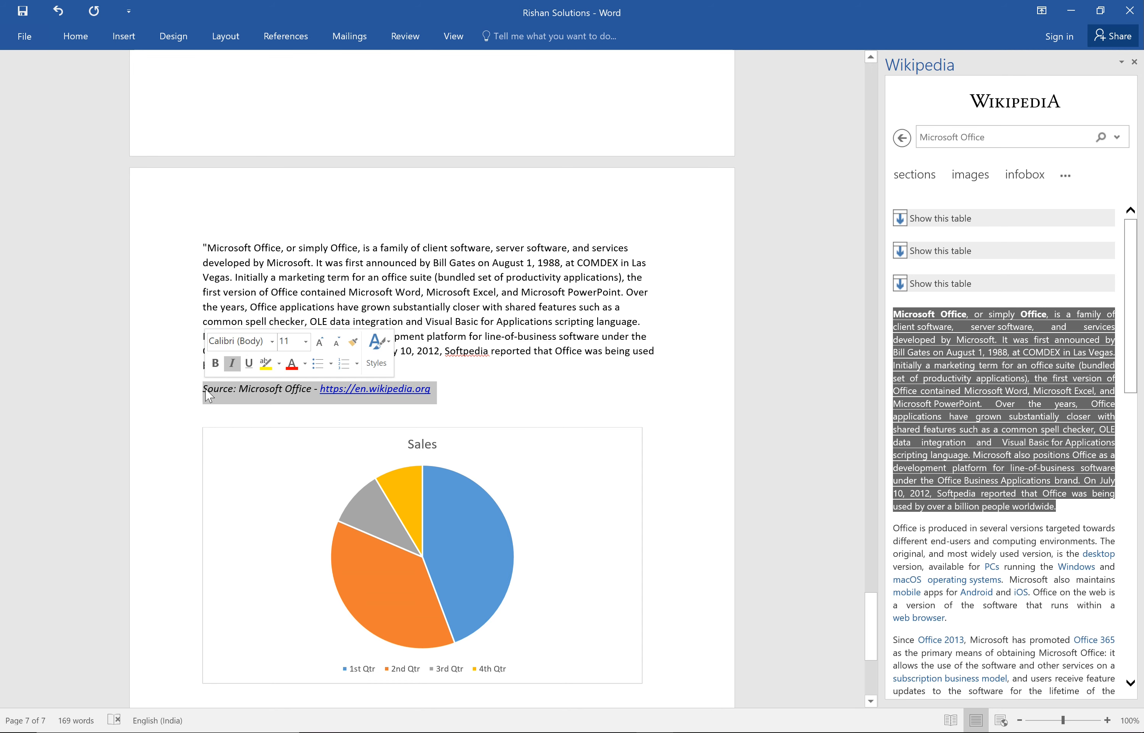
{"action": "key", "text": "Delete"}
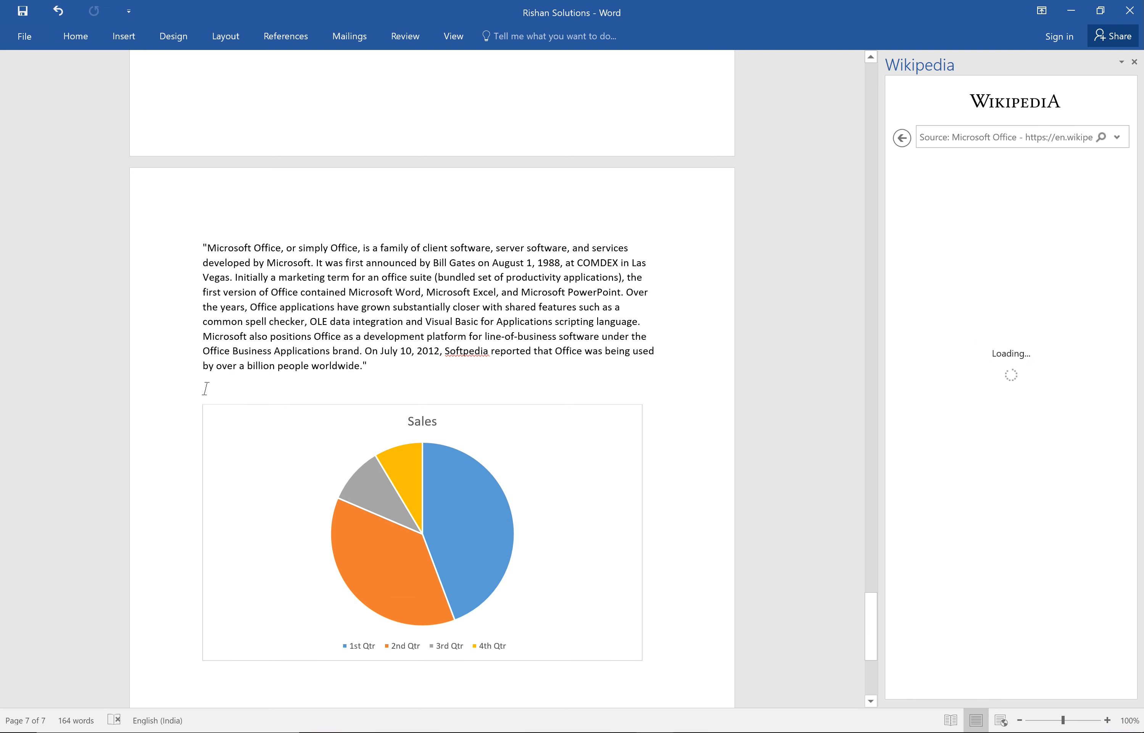
Return to the Microsoft Office article and insert its first orange Office logo image below the quoted paragraph.
{"action": "left_click", "coordinate": [902, 139]}
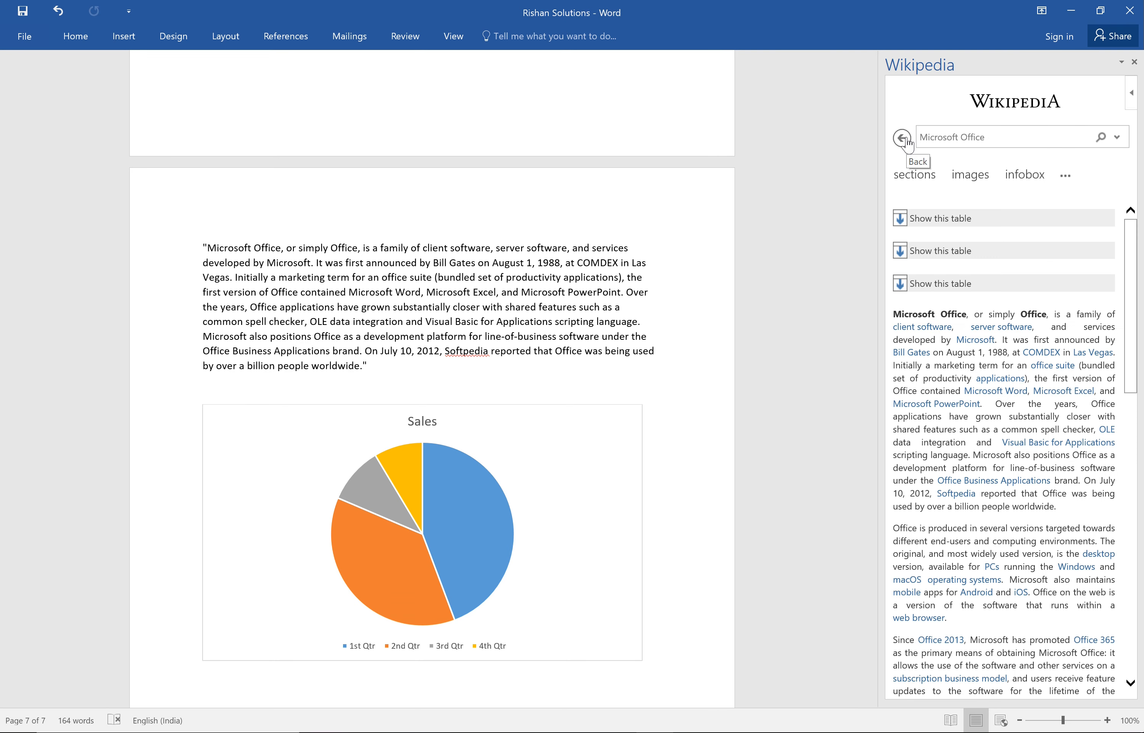
{"action": "left_click", "coordinate": [969, 177]}
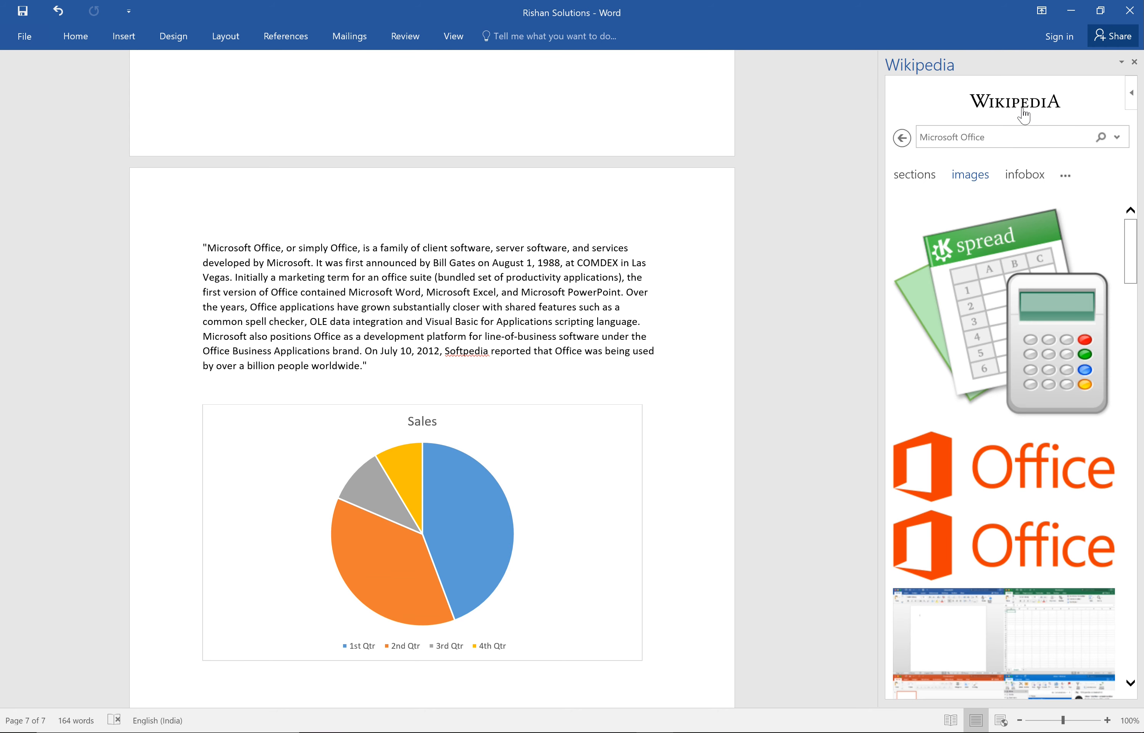
{"action": "mouse_move", "coordinate": [1029, 467]}
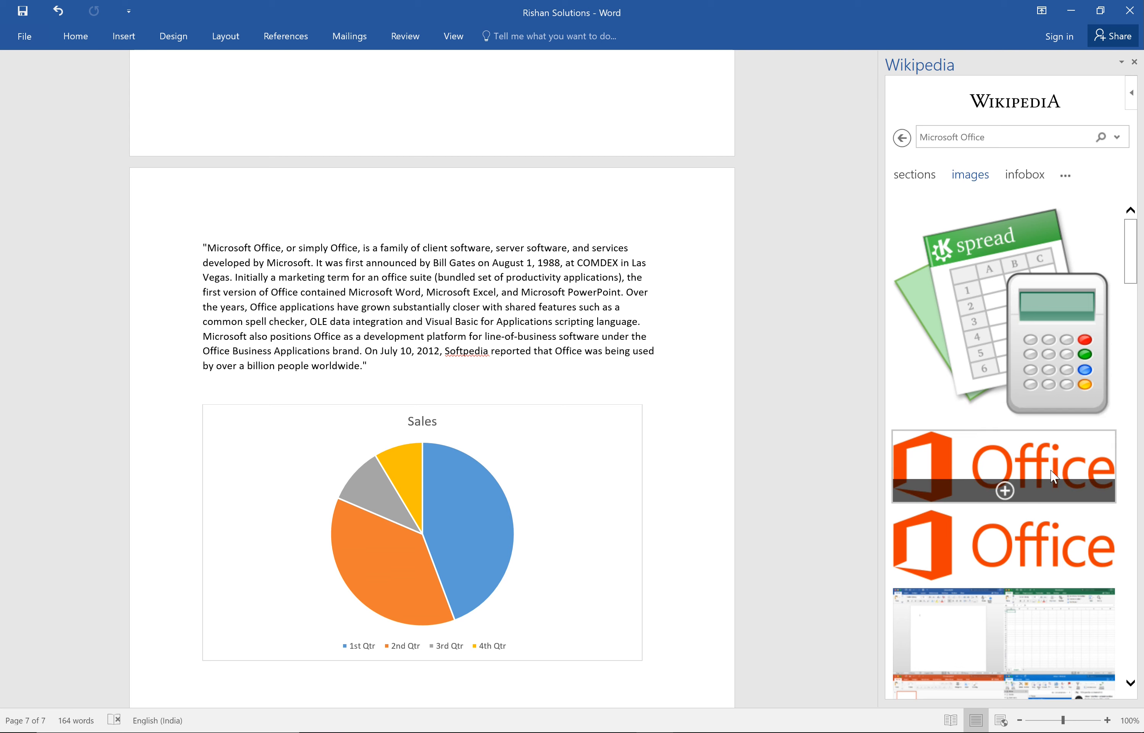
{"action": "left_click", "coordinate": [1010, 493]}
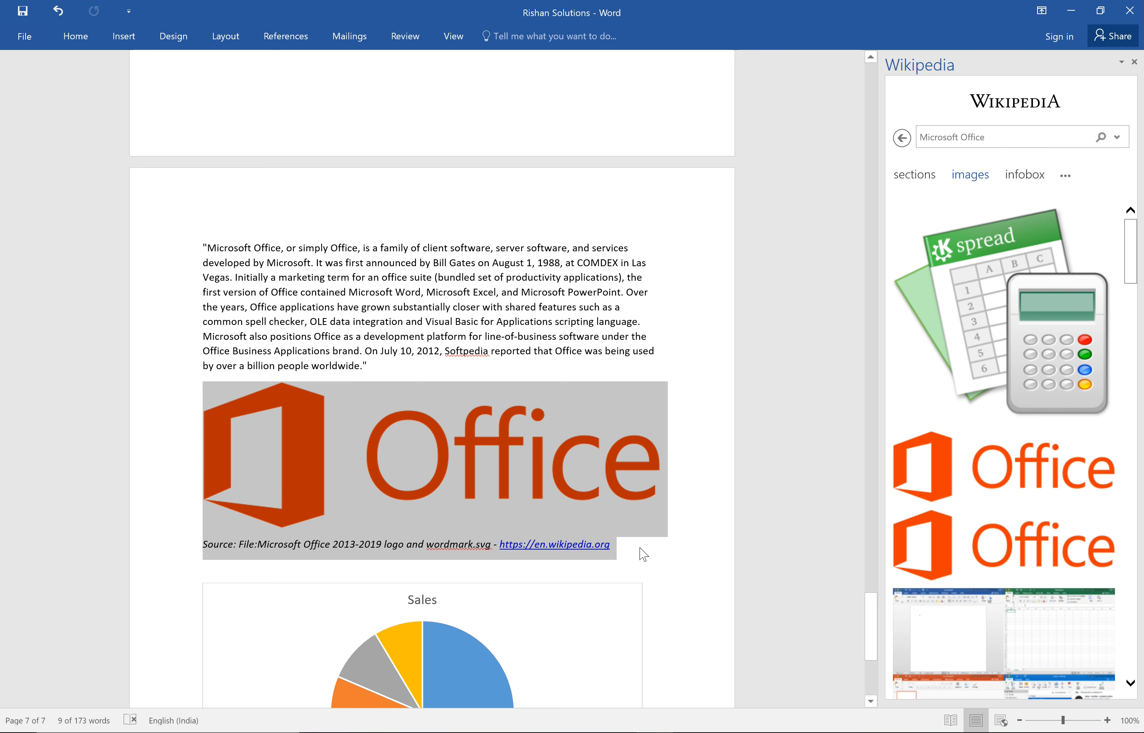
Delete the source line beneath the Office logo and close the Wikipedia add-in.
{"action": "left_click", "coordinate": [625, 546]}
{"action": "left_click_drag", "start_coordinate": [379, 550], "coordinate": [215, 555]}
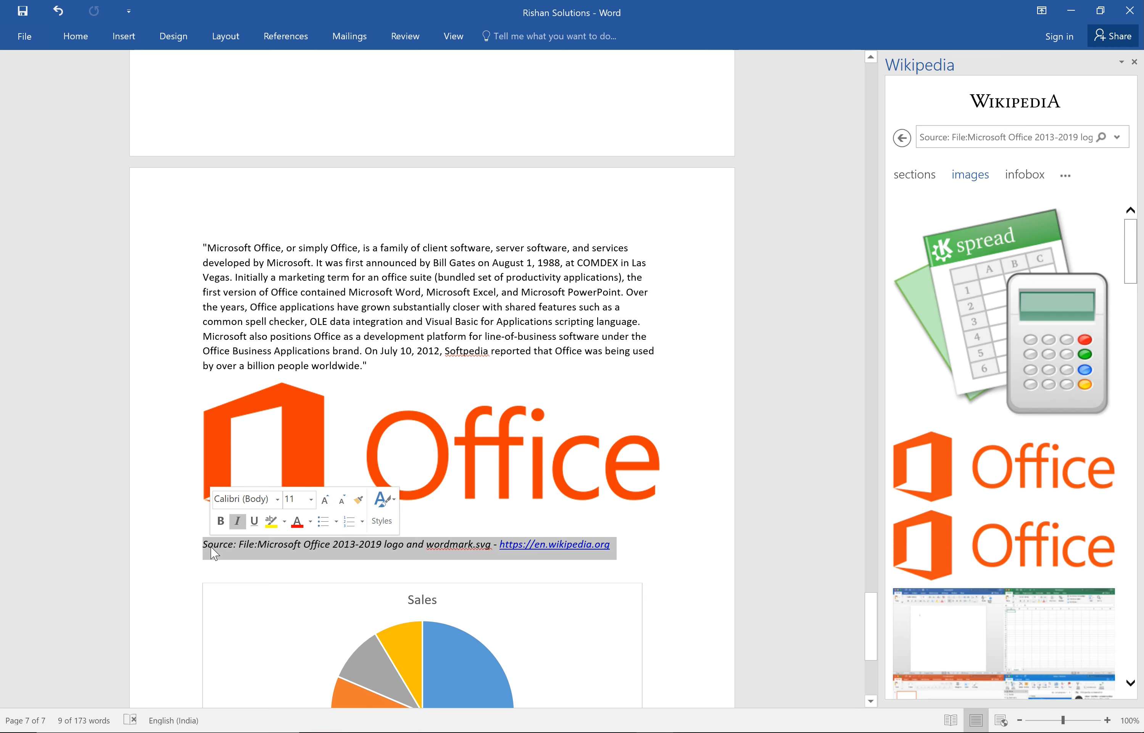
{"action": "key", "text": "Delete"}
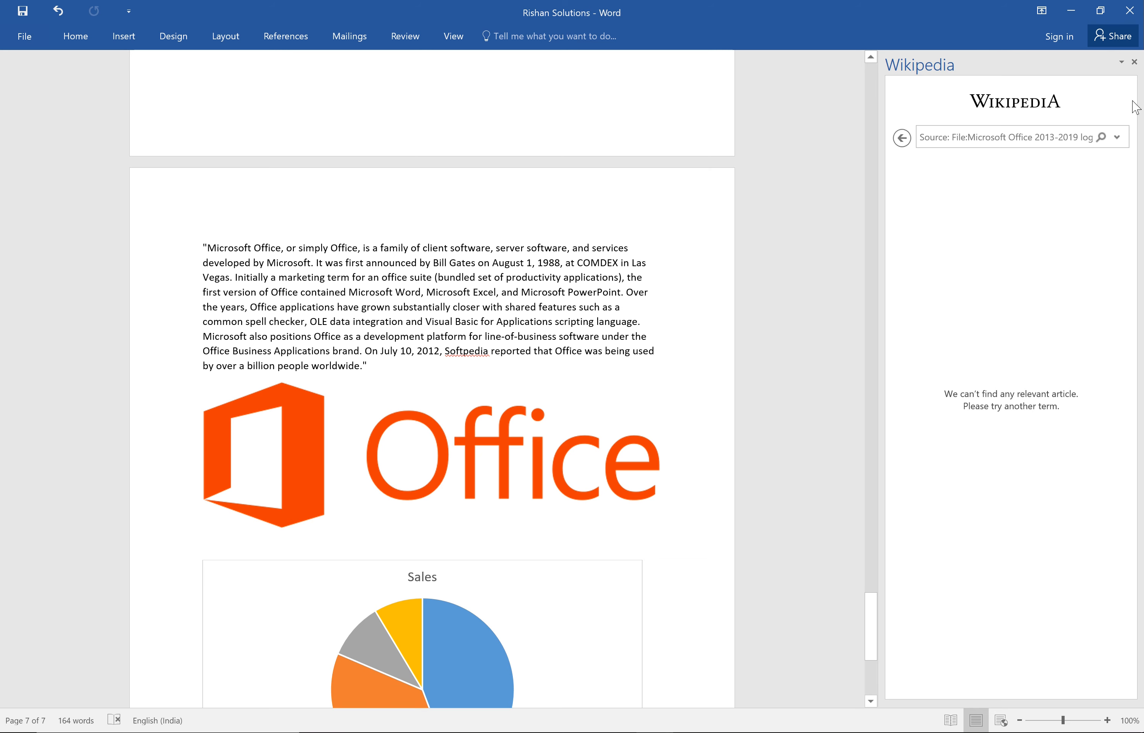
{"action": "left_click", "coordinate": [1134, 62]}
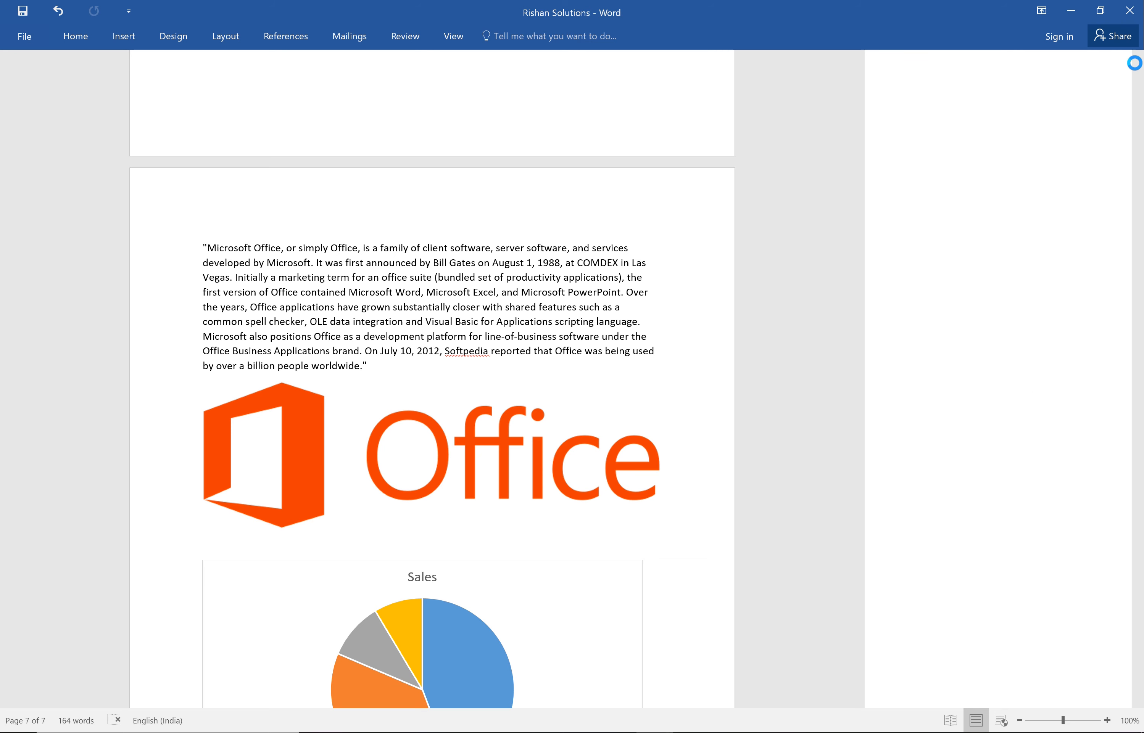
{"action": "left_click", "coordinate": [128, 42]}
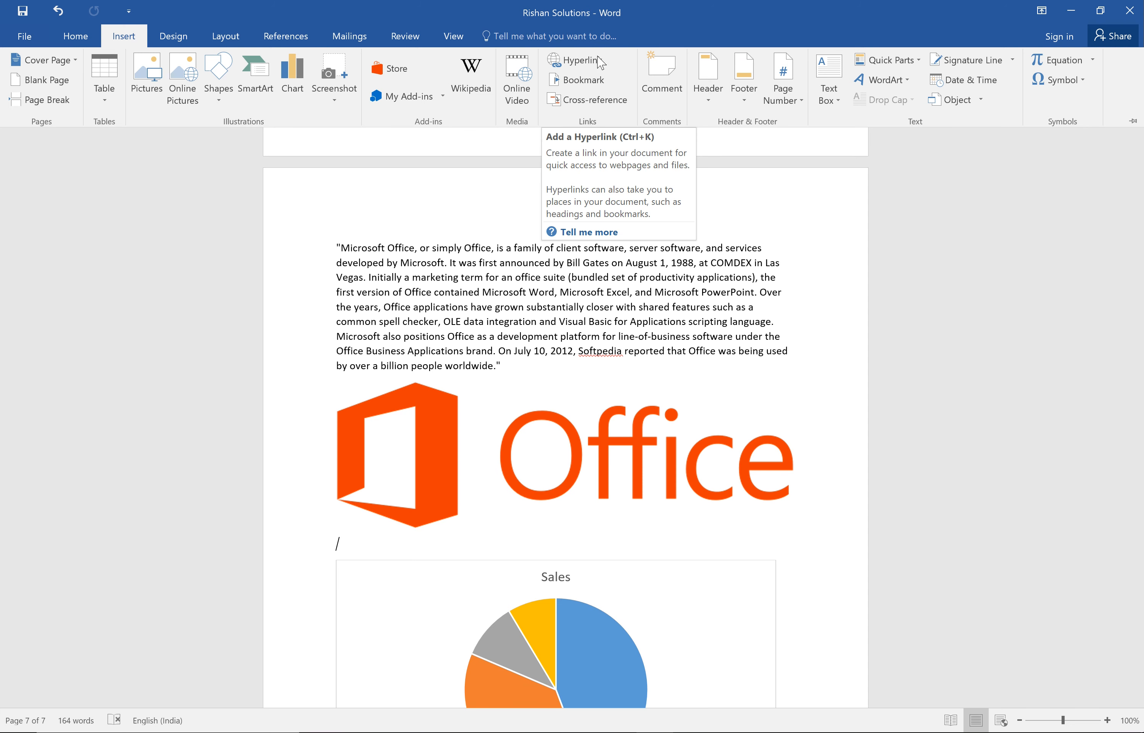
{"action": "left_click", "coordinate": [577, 60]}
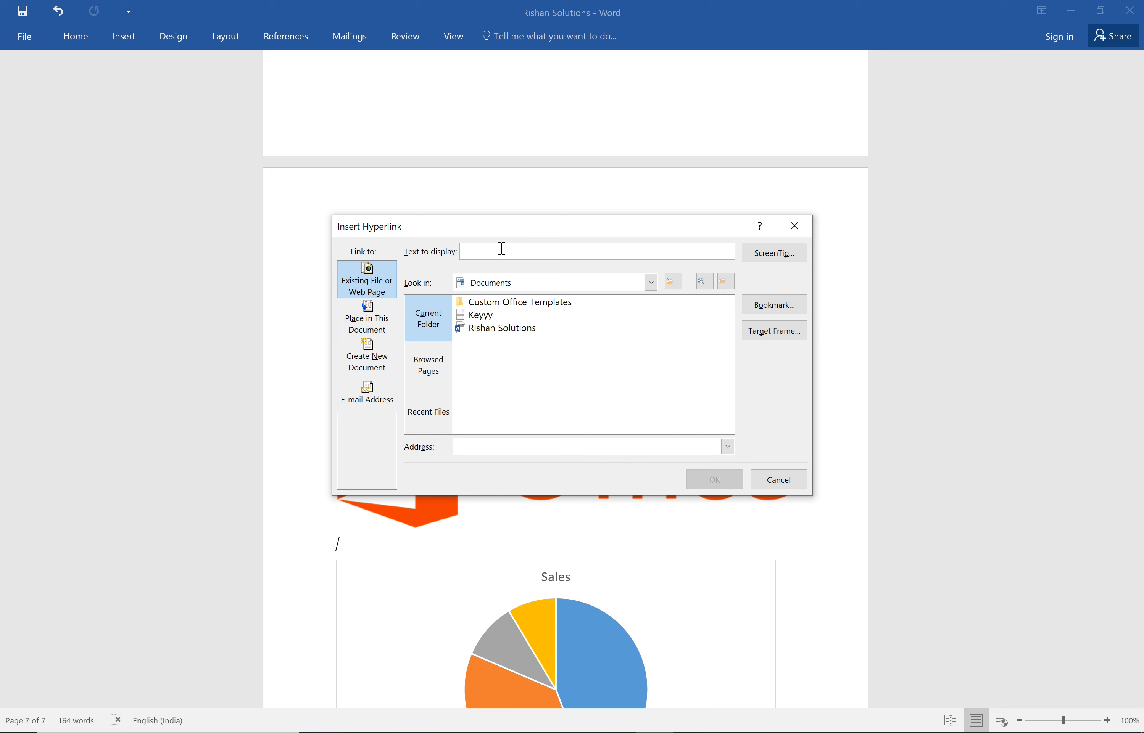
{"action": "type", "text": "Office"}
{"action": "left_click", "coordinate": [486, 449]}
{"action": "type", "text": "htt"}
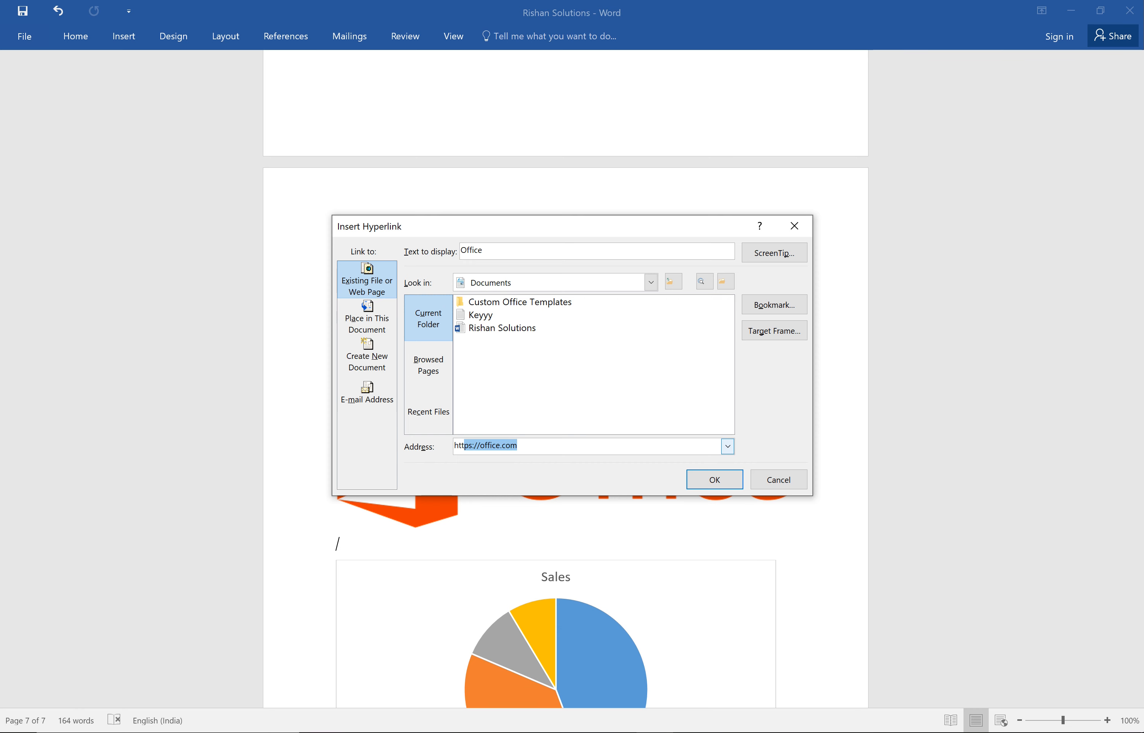
{"action": "type", "text": "ps"}
{"action": "key", "text": "End"}
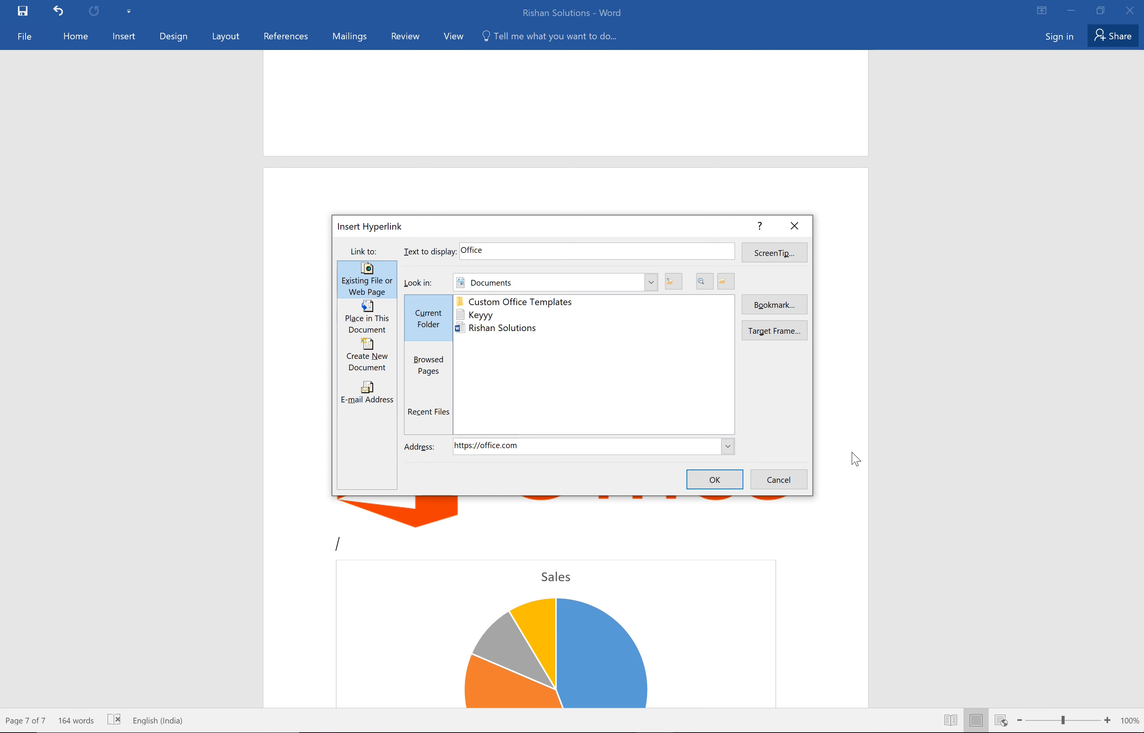
{"action": "left_click", "coordinate": [716, 481]}
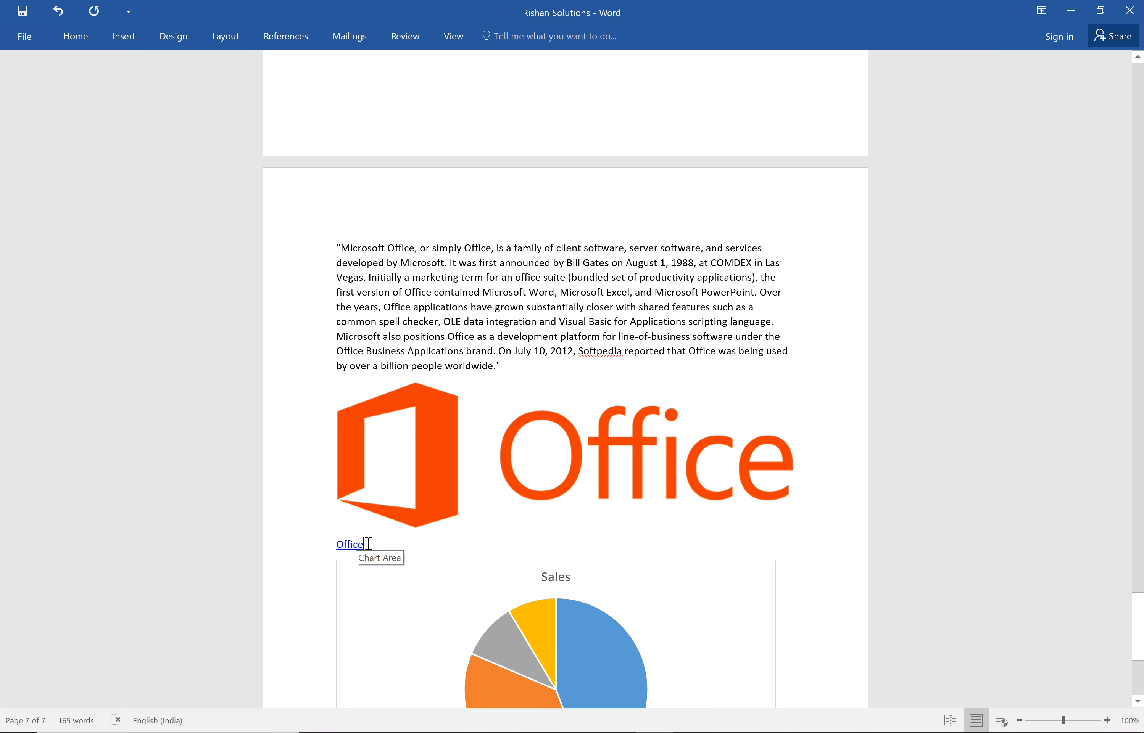
{"action": "left_click_drag", "start_coordinate": [364, 545], "coordinate": [342, 552]}
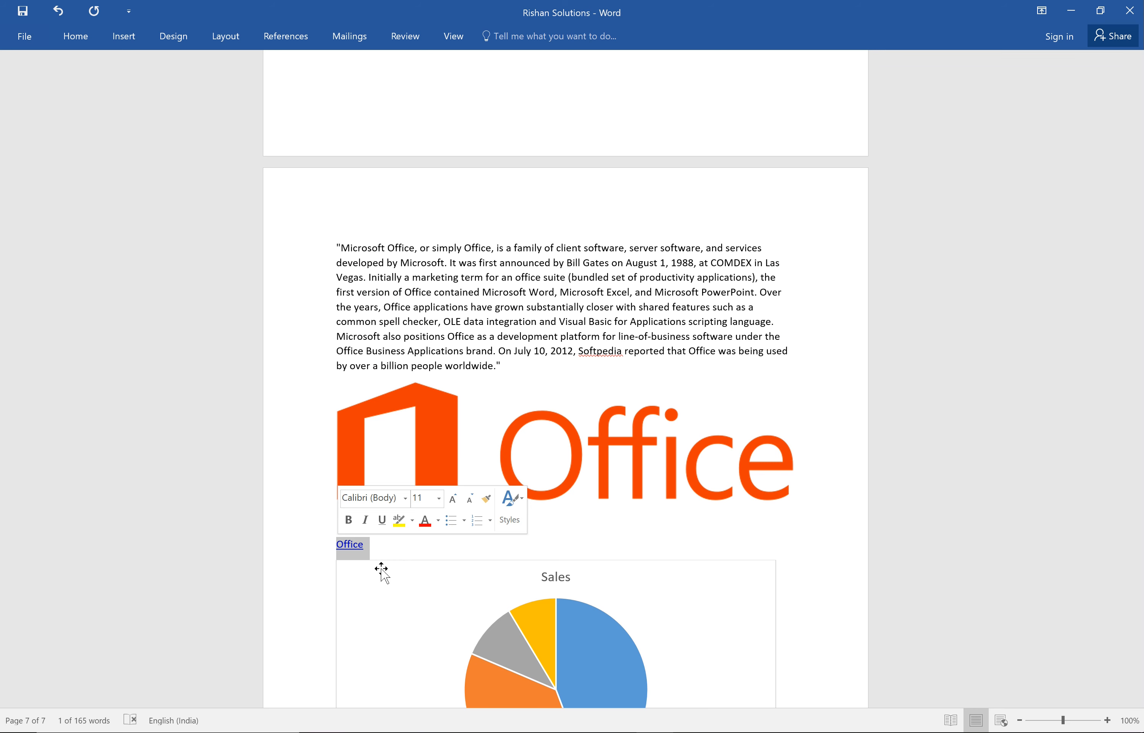
{"action": "left_click", "coordinate": [387, 541]}
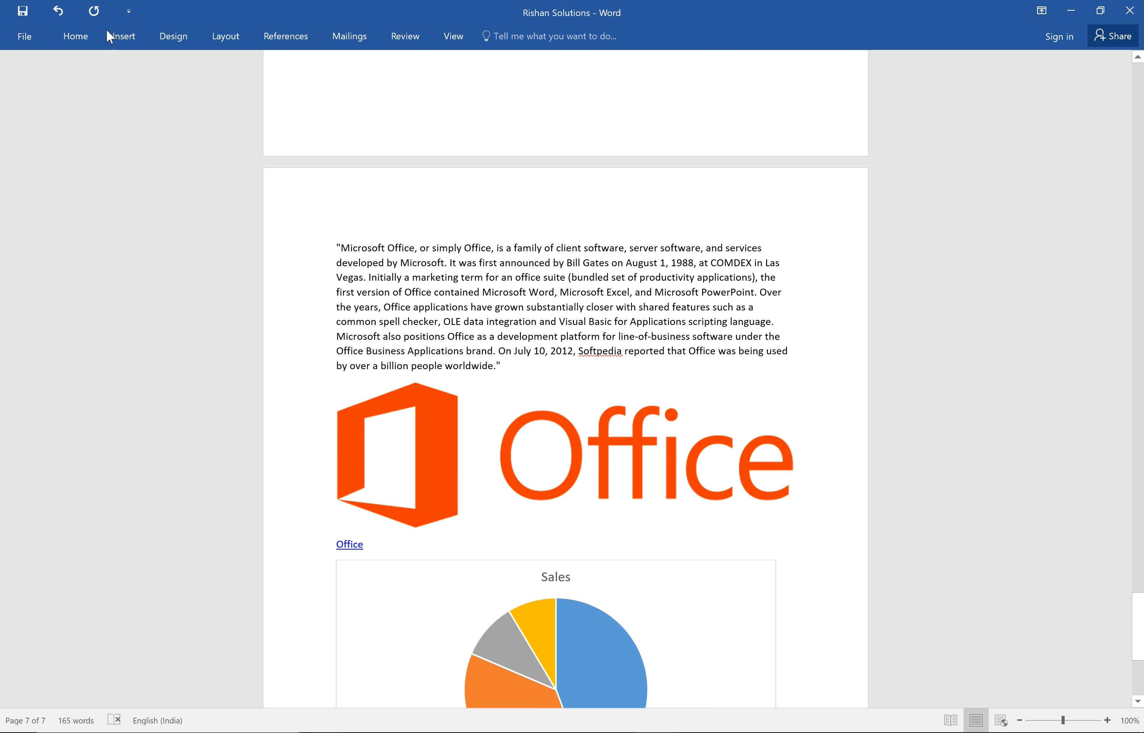
Show the commands for inserting another element after the Office hyperlink.
{"action": "left_click", "coordinate": [123, 36]}
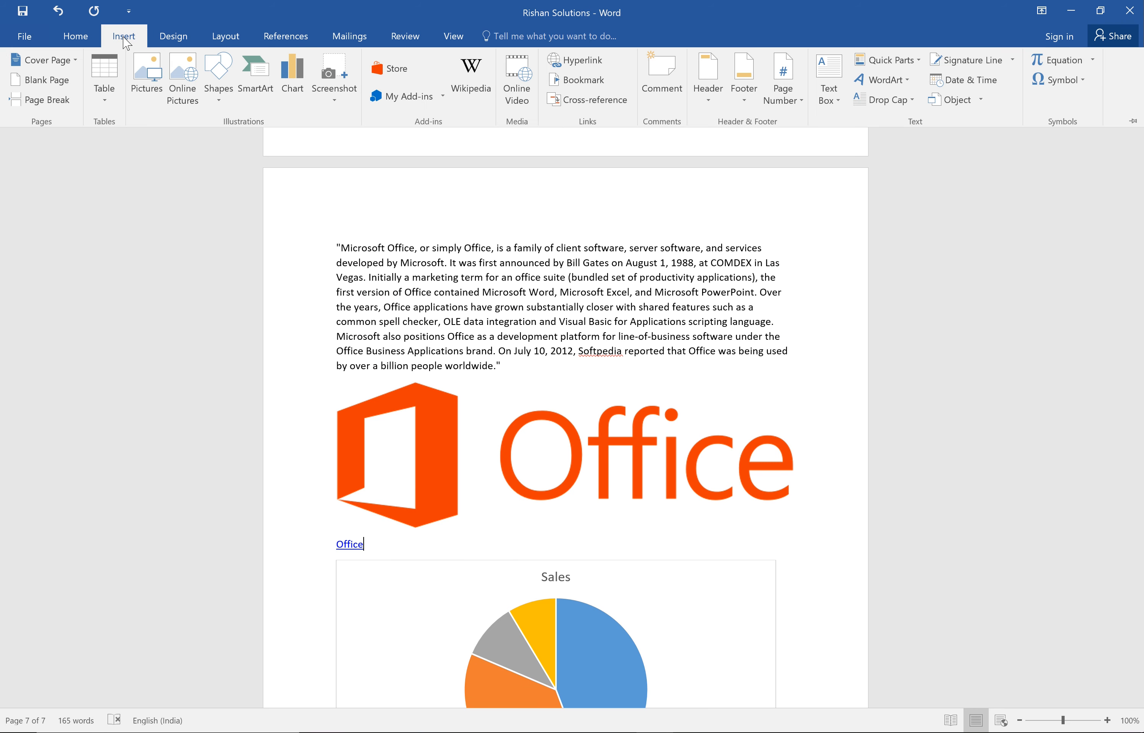